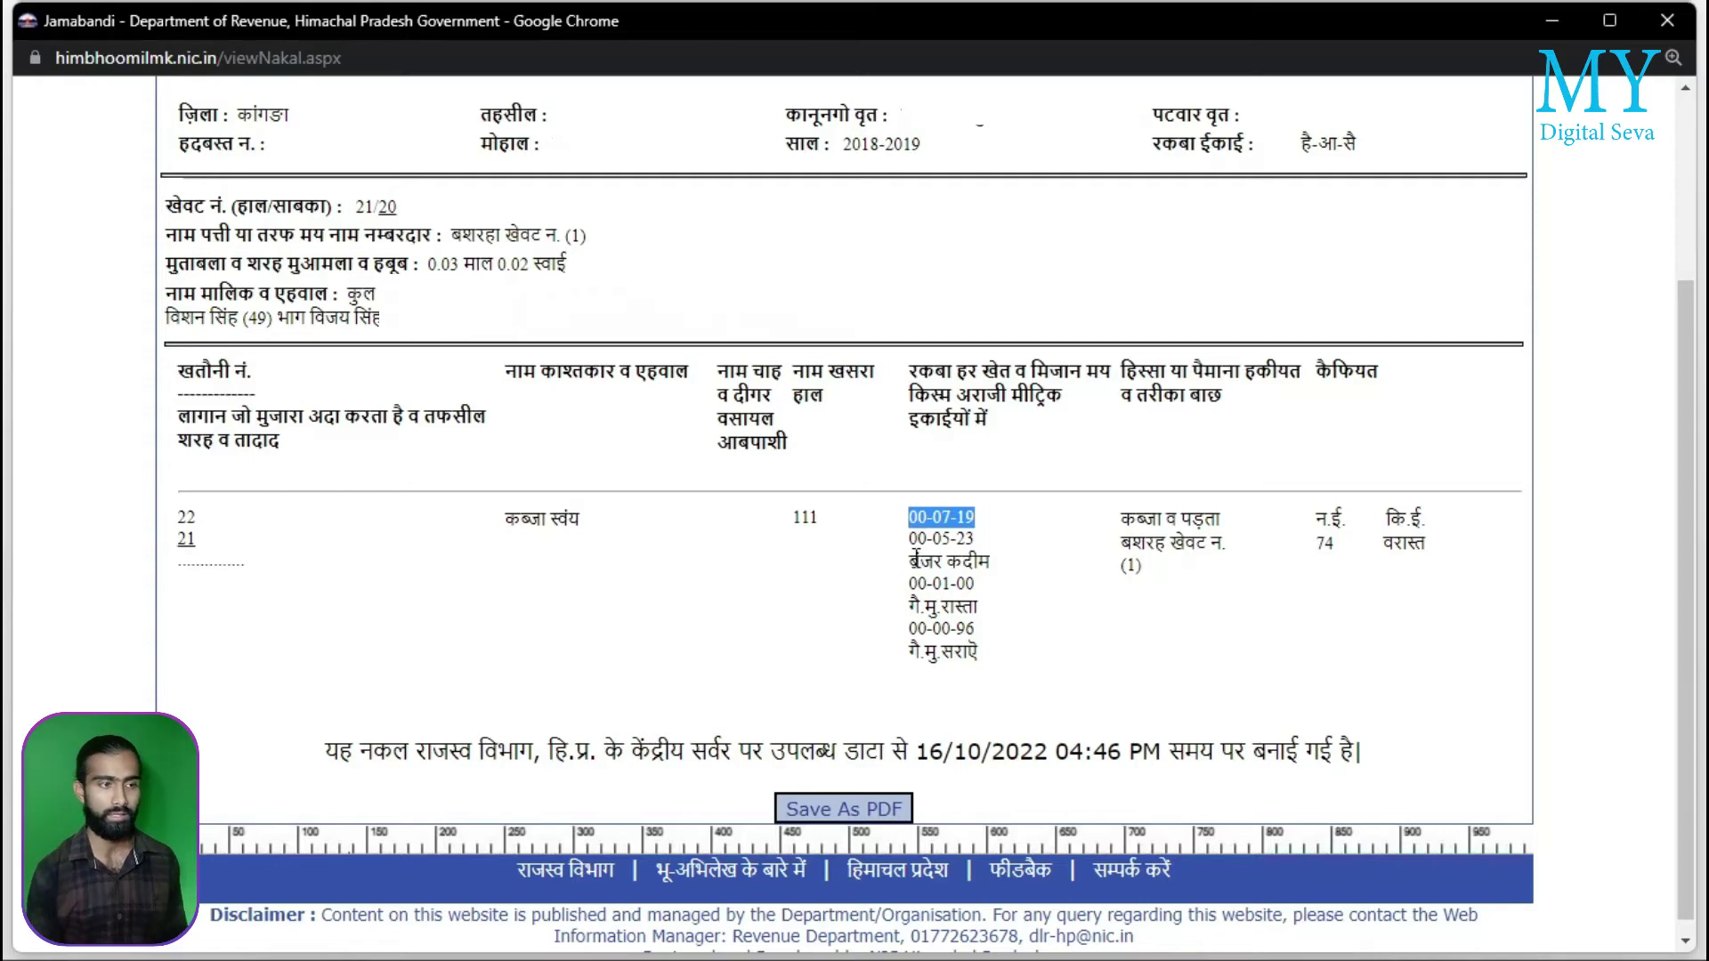
# Examine the land-type entries in the area column and the remarks (कैफियत) column of the Jamabandi record
pyautogui.moveTo(909, 560); pyautogui.dragTo(990, 562)
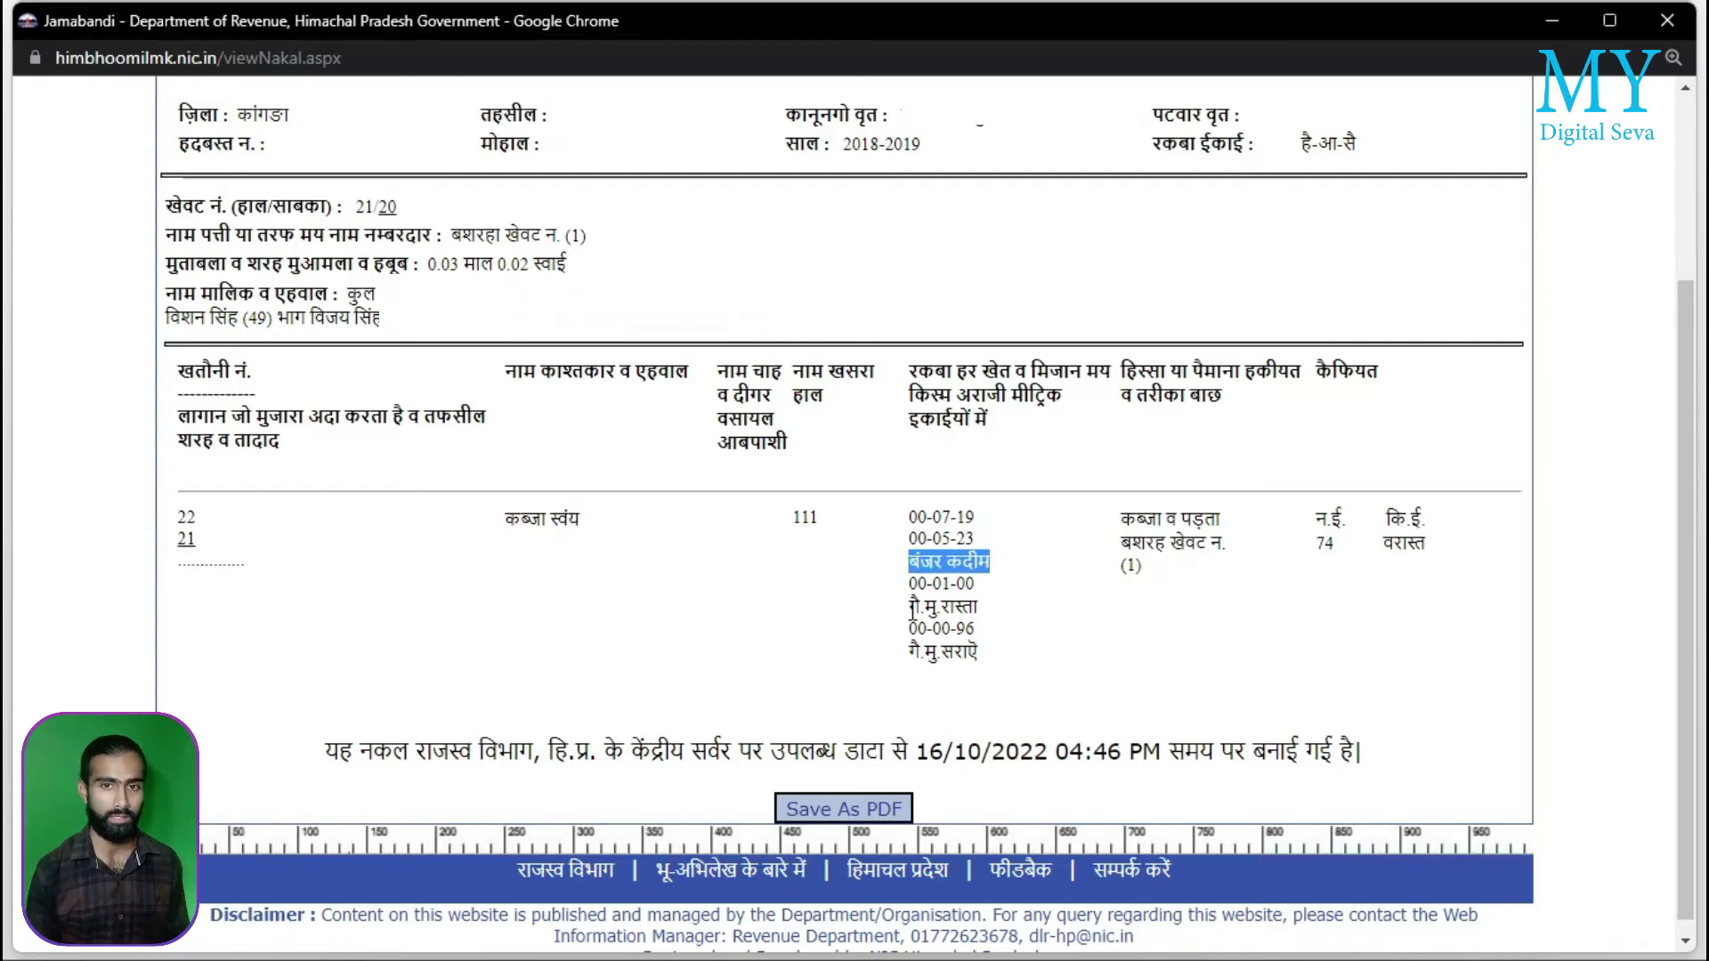
pyautogui.moveTo(908, 607); pyautogui.dragTo(980, 608)
pyautogui.moveTo(908, 652); pyautogui.dragTo(988, 656)
pyautogui.click(988, 656)
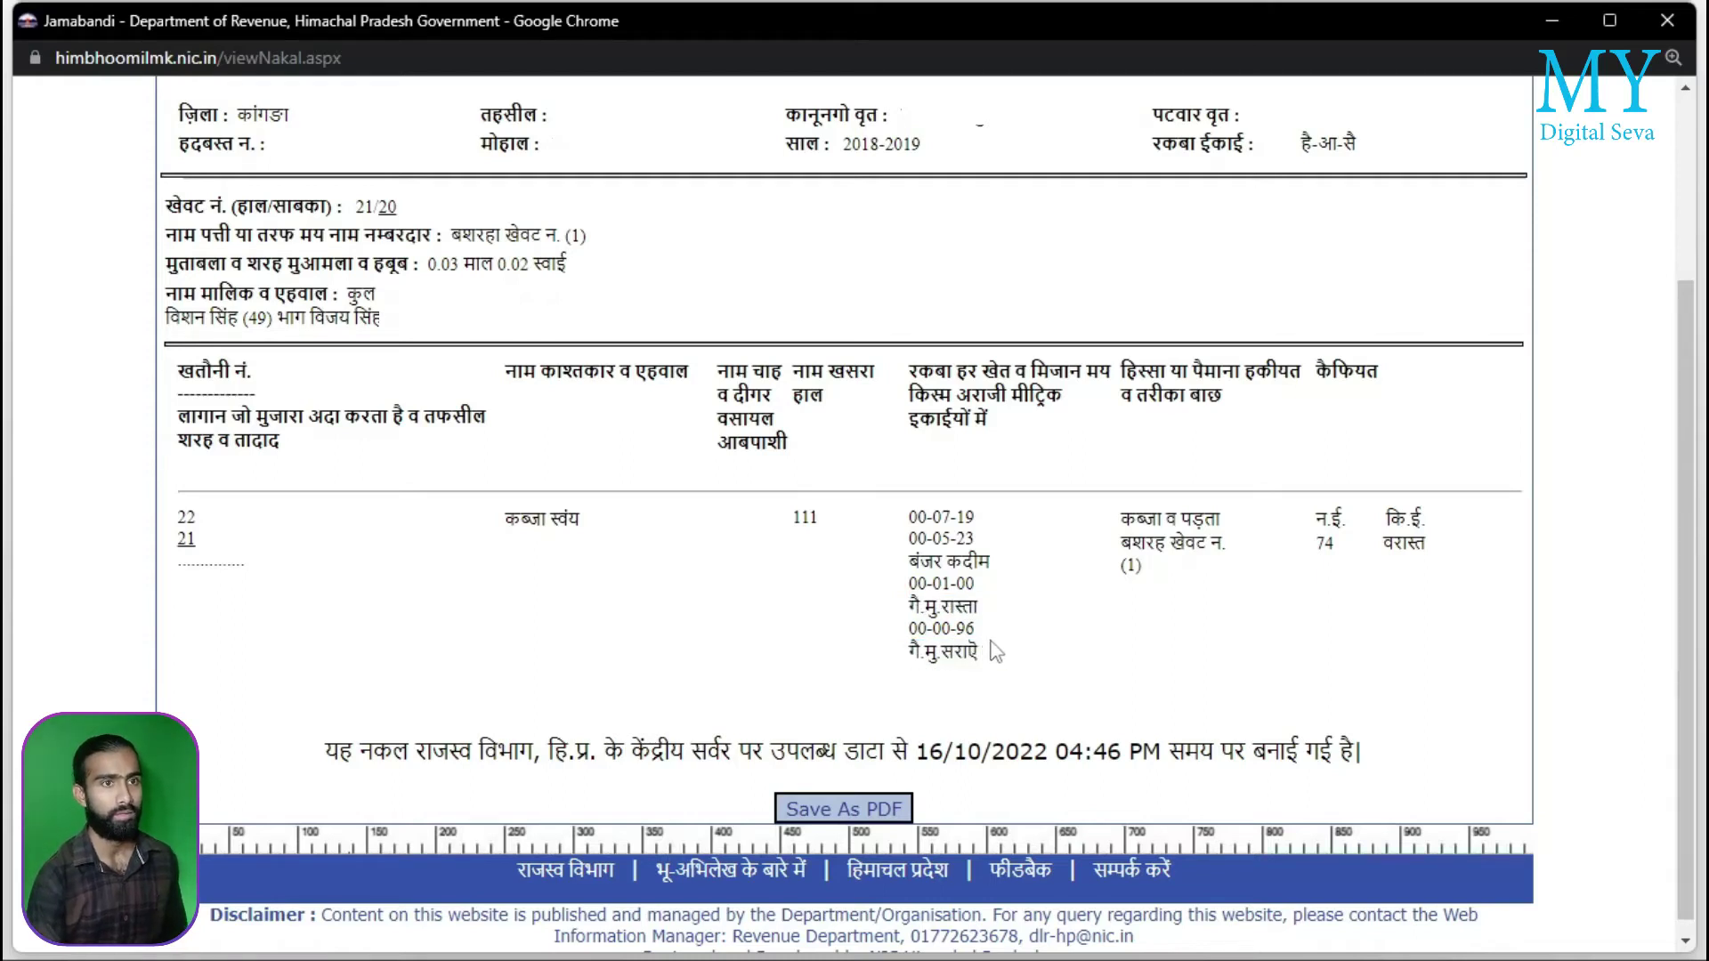
pyautogui.moveTo(1318, 379); pyautogui.dragTo(1395, 391)
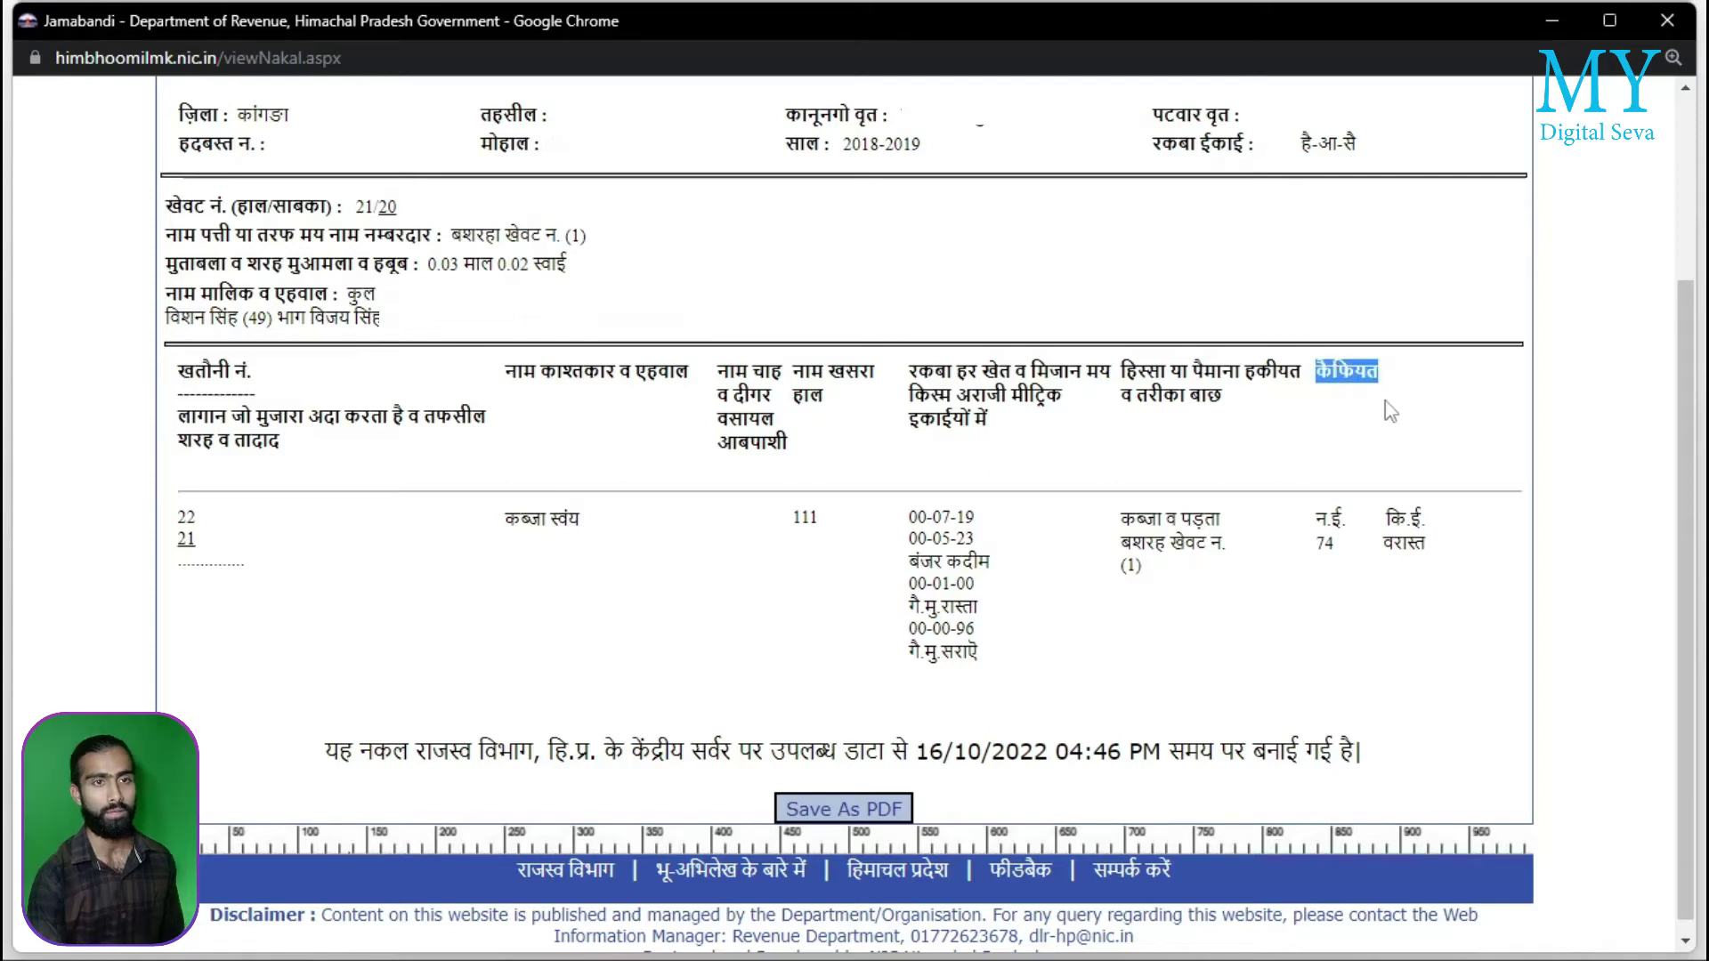
pyautogui.moveTo(1318, 518); pyautogui.dragTo(1423, 571)
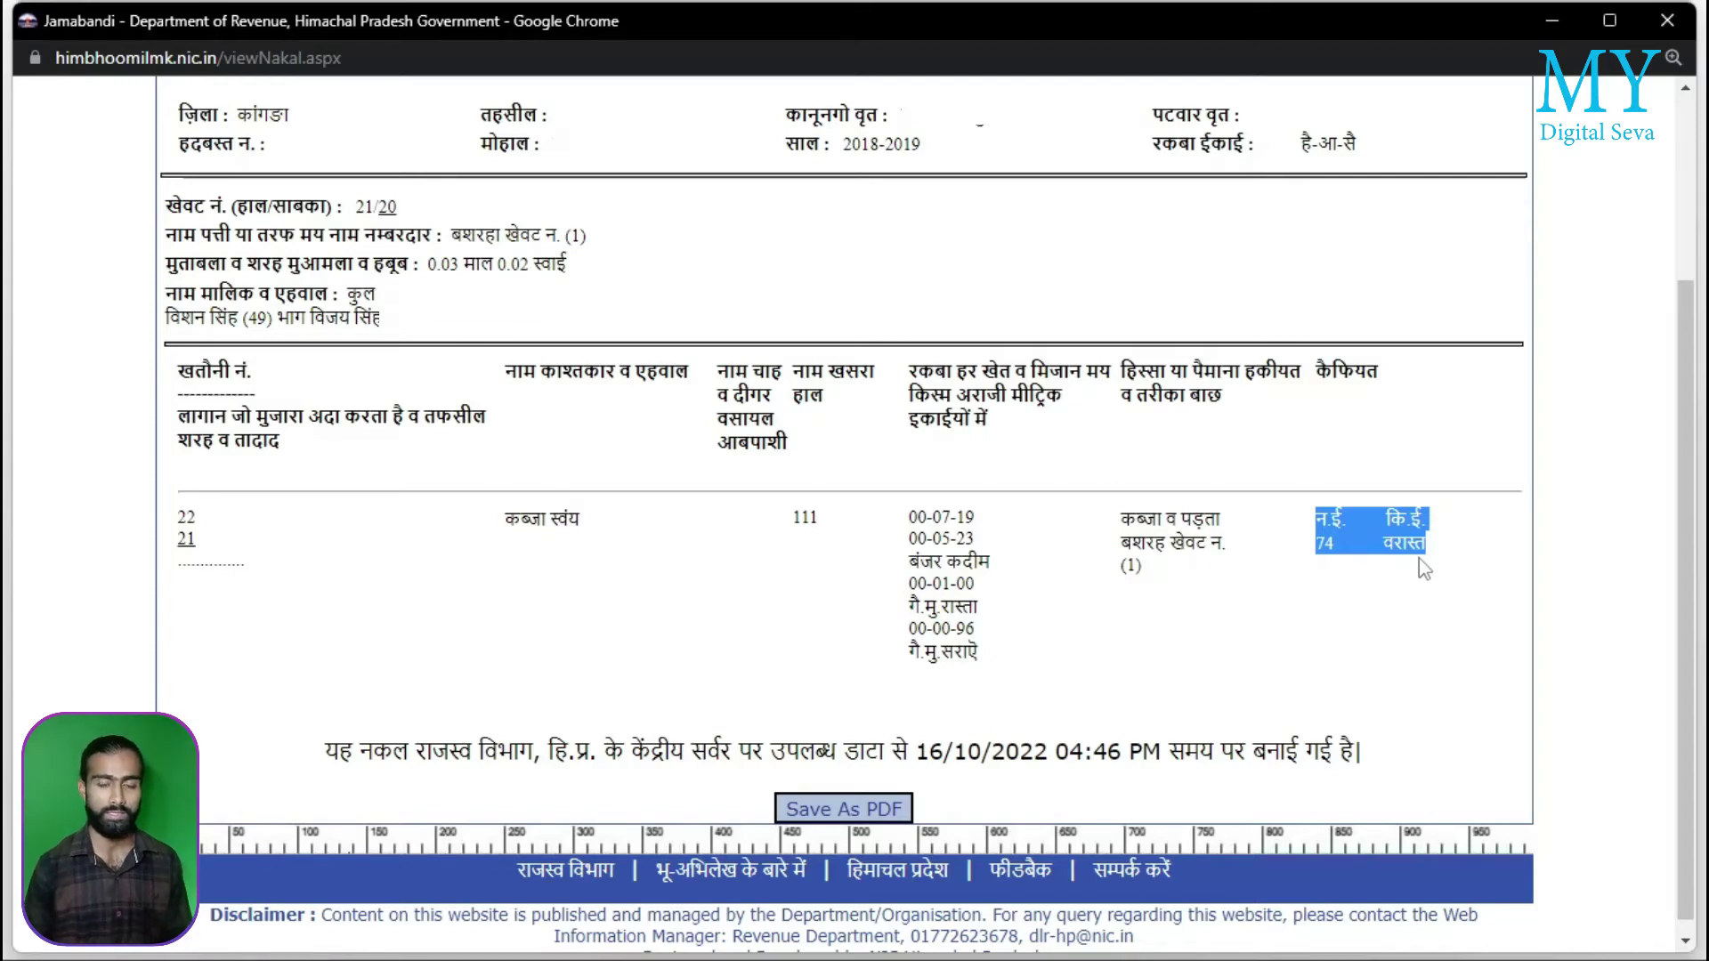
pyautogui.click(1414, 574)
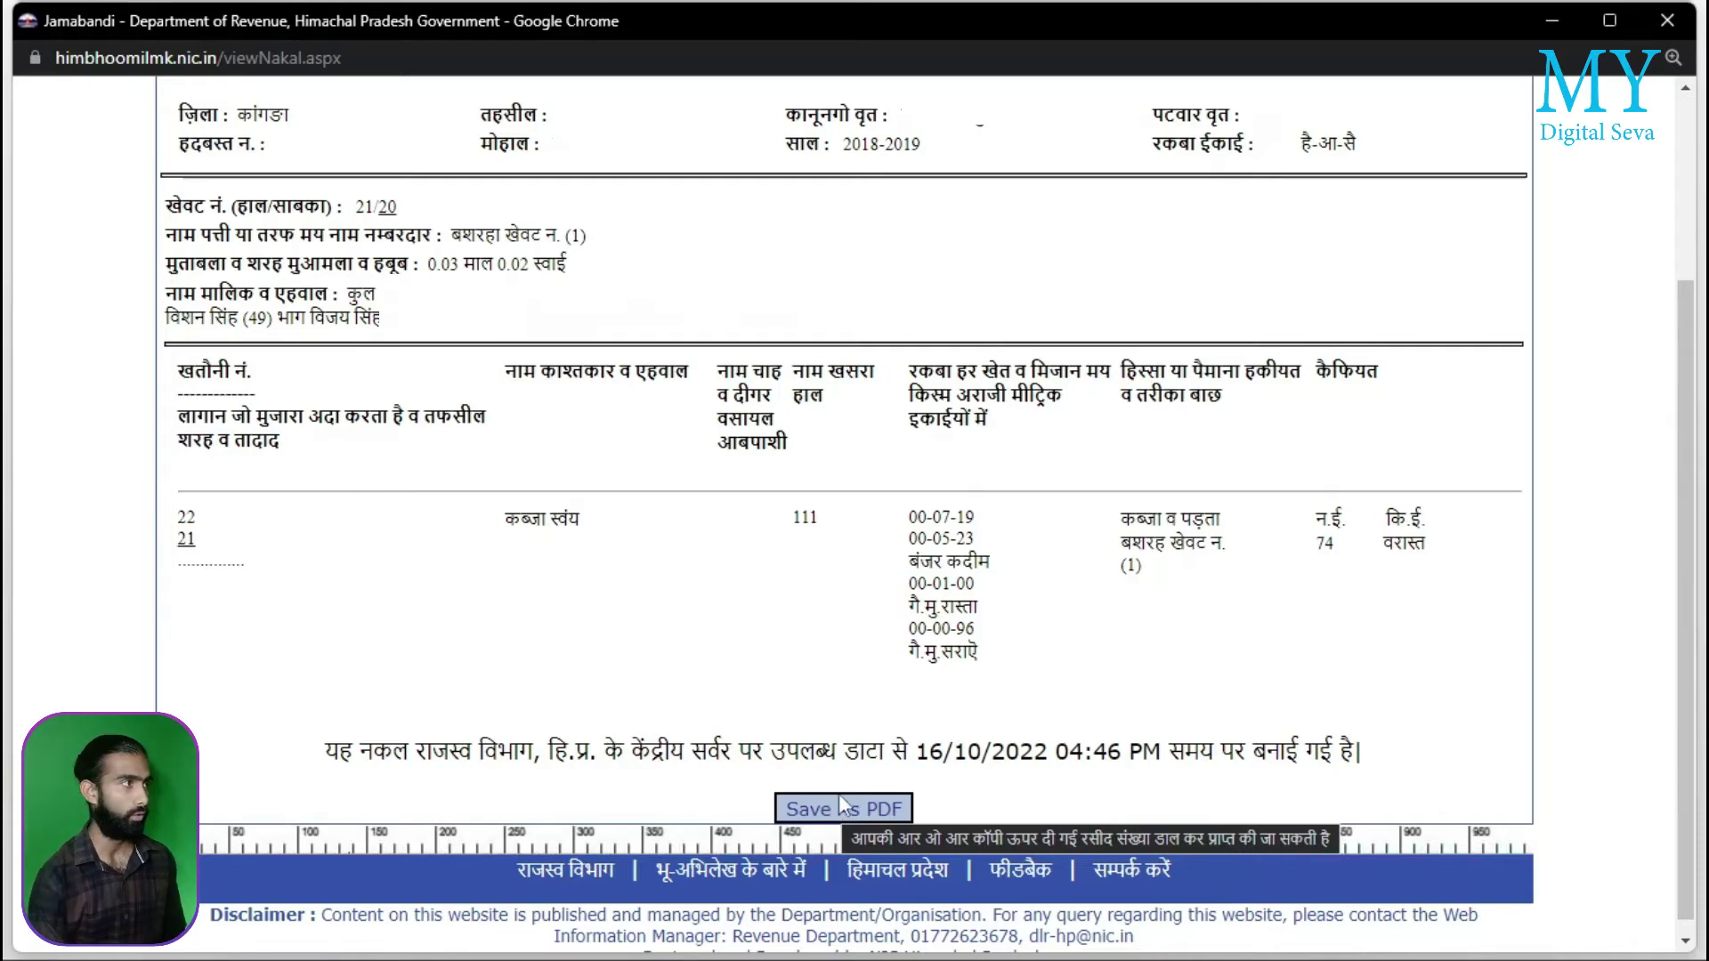
# Close the Jamabandi copy and set the Jamabandi year (जमाबंदी वर्ष) to 2013 in the request form
pyautogui.click(1661, 43)
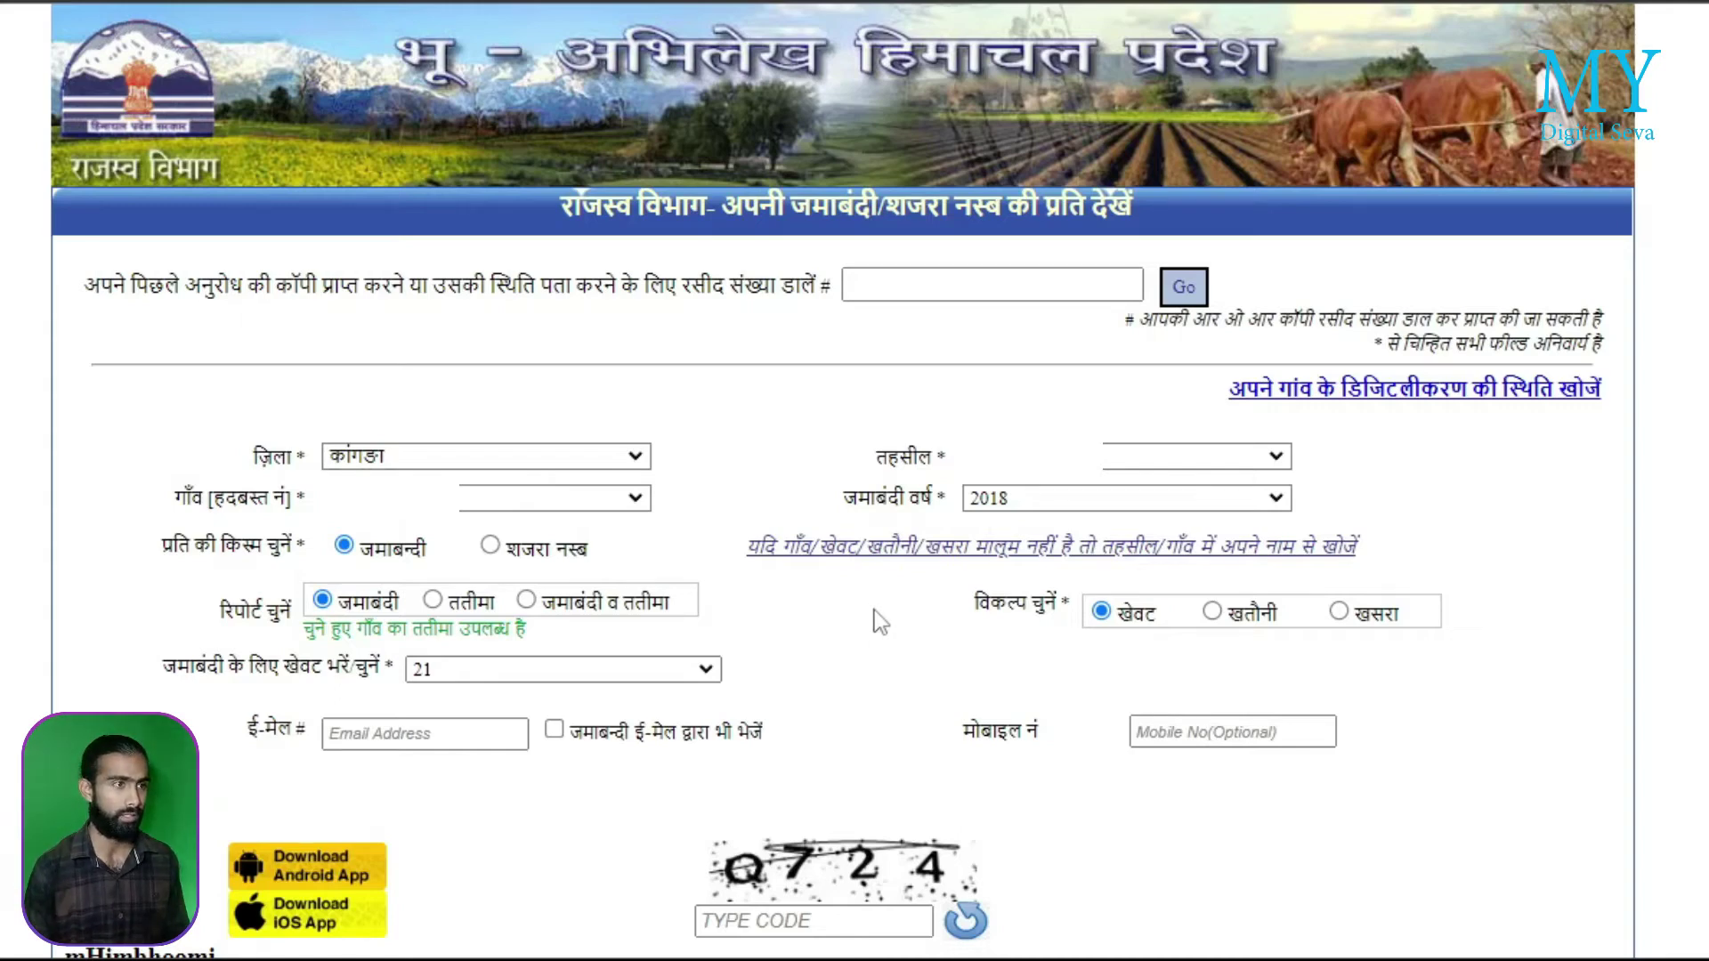
pyautogui.moveTo(844, 511); pyautogui.dragTo(959, 508)
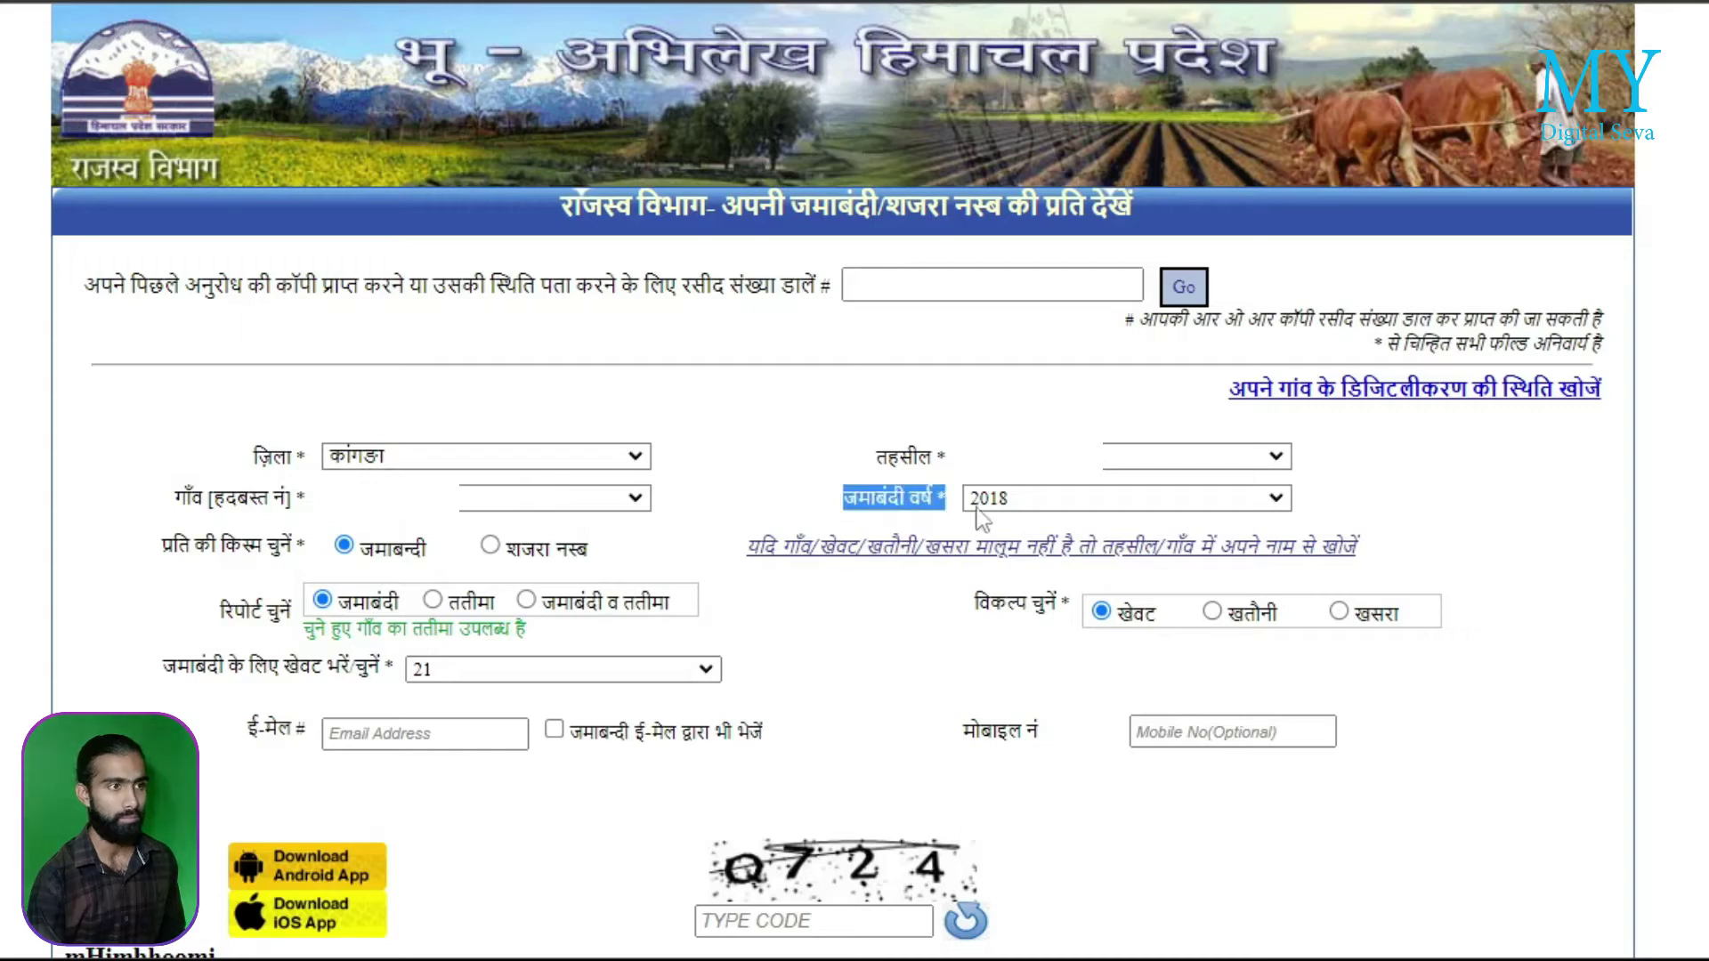
pyautogui.click(1032, 503)
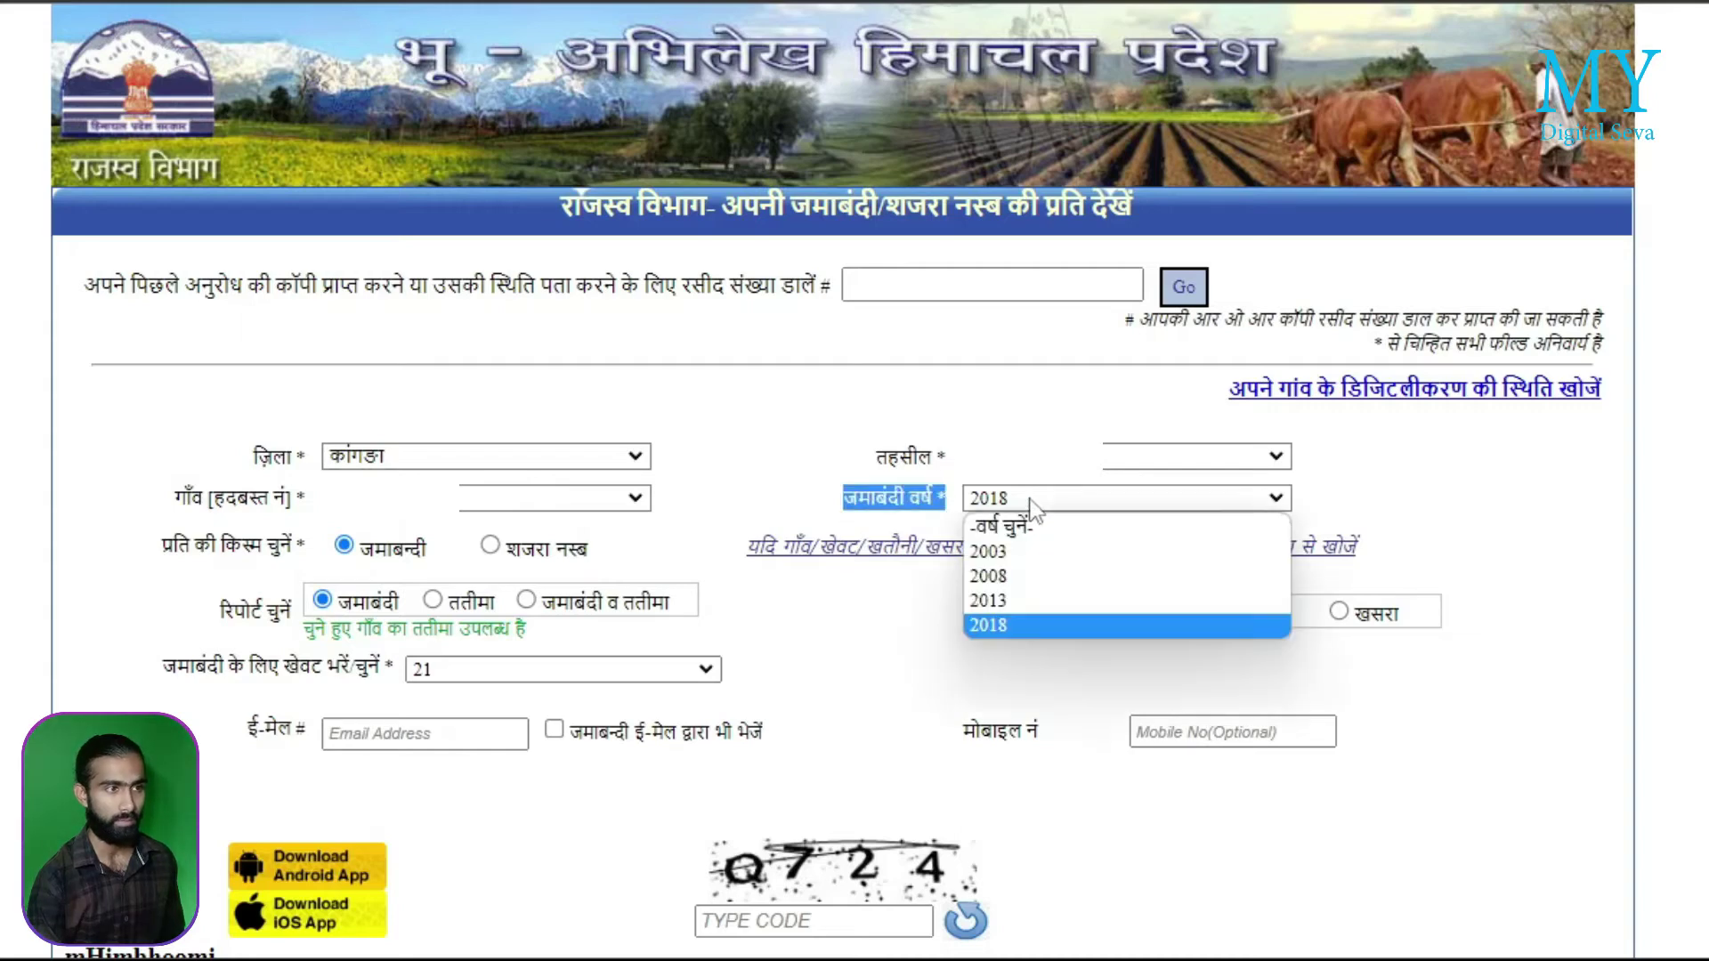
pyautogui.click(1035, 606)
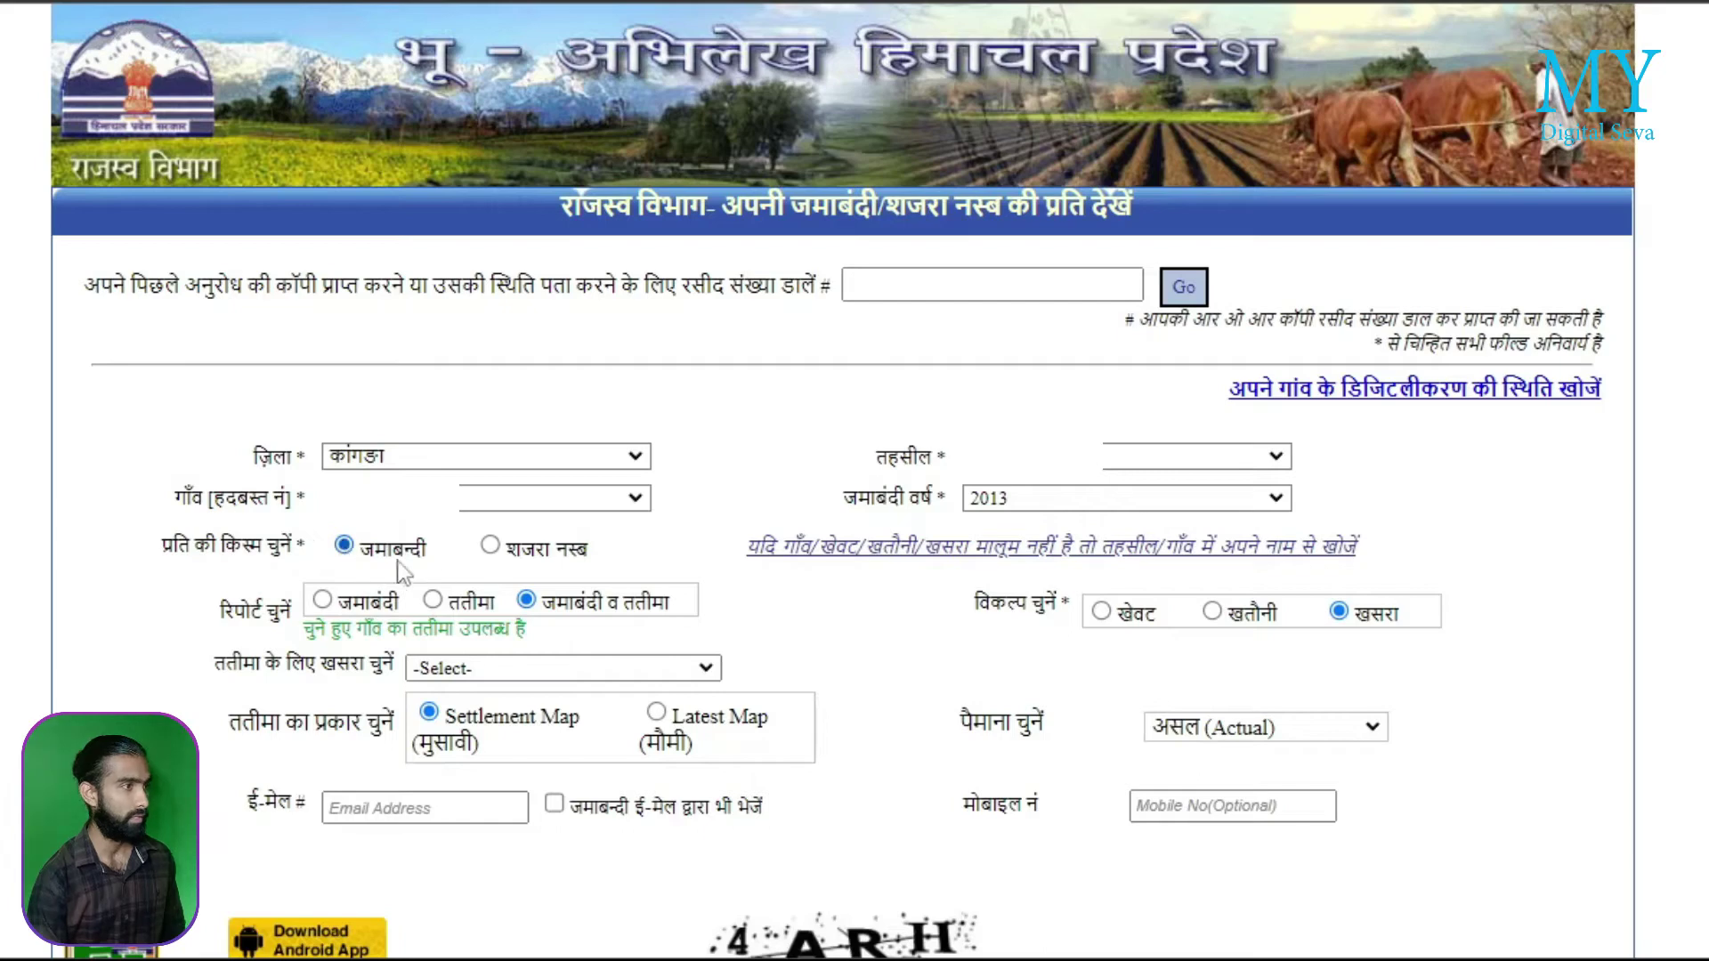
# Search the selected village's 2013 records by owner name with the name left blank, and close the search
pyautogui.click(875, 557)
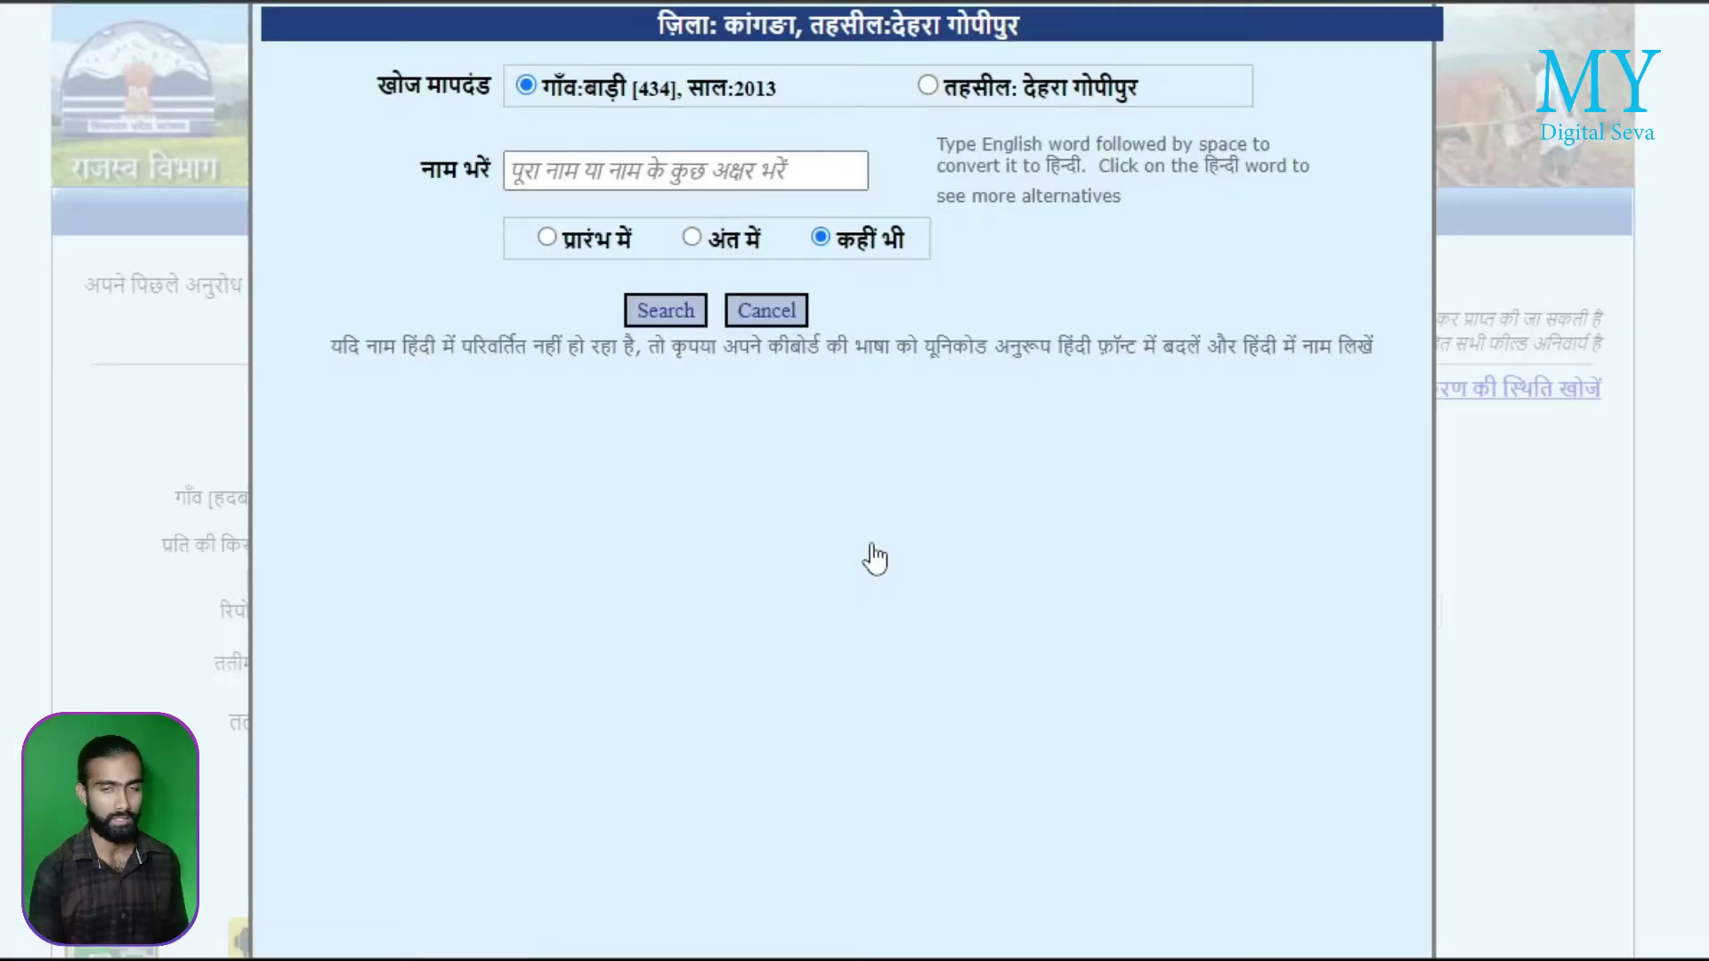
pyautogui.click(577, 174)
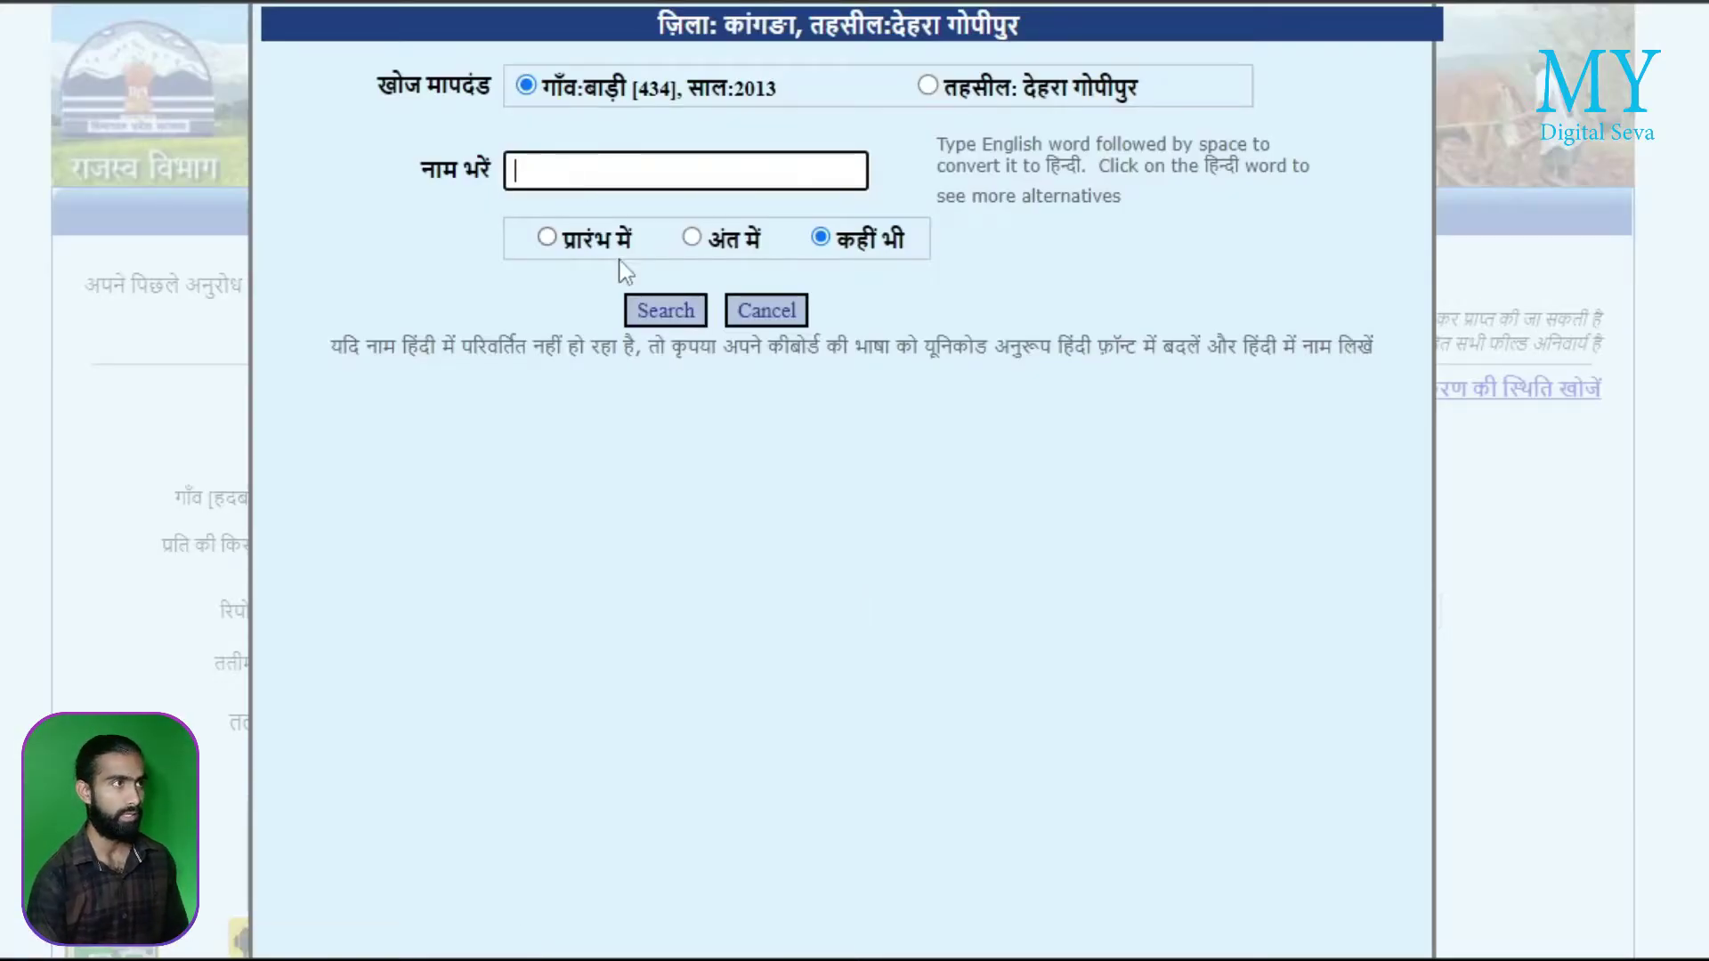
pyautogui.click(648, 315)
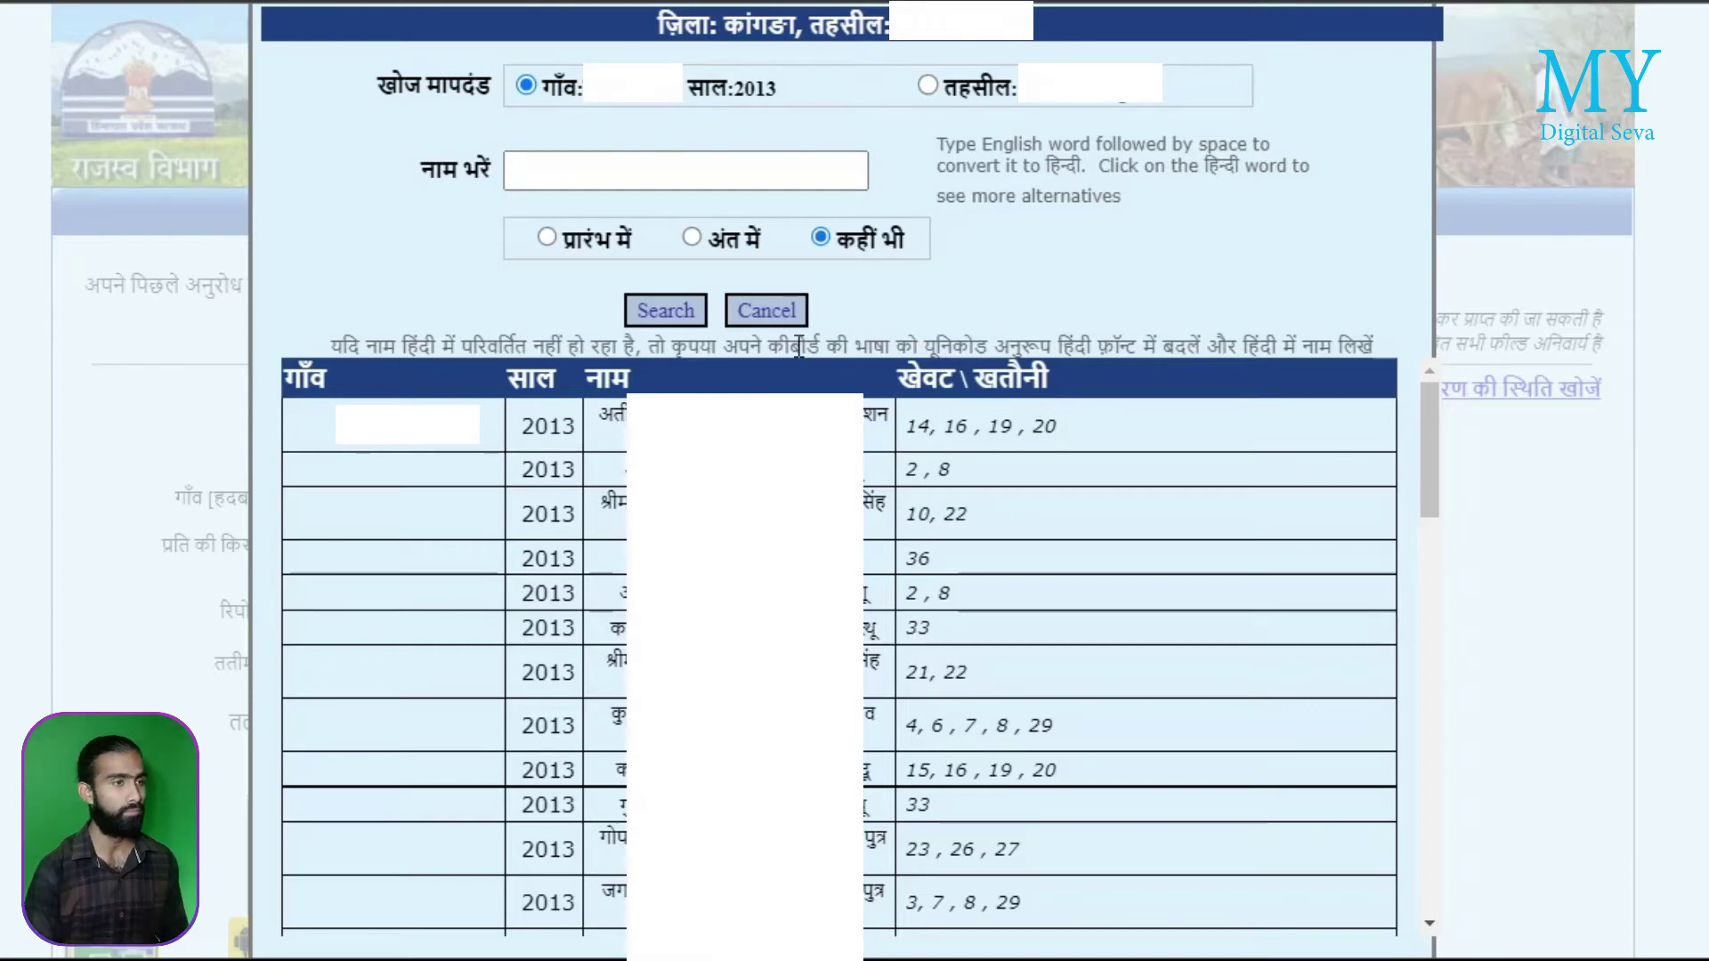
pyautogui.click(766, 310)
# Choose the ततीमा report for khasra 12/1 with Latest Map (मौमी) as the map type
pyautogui.click(433, 456)
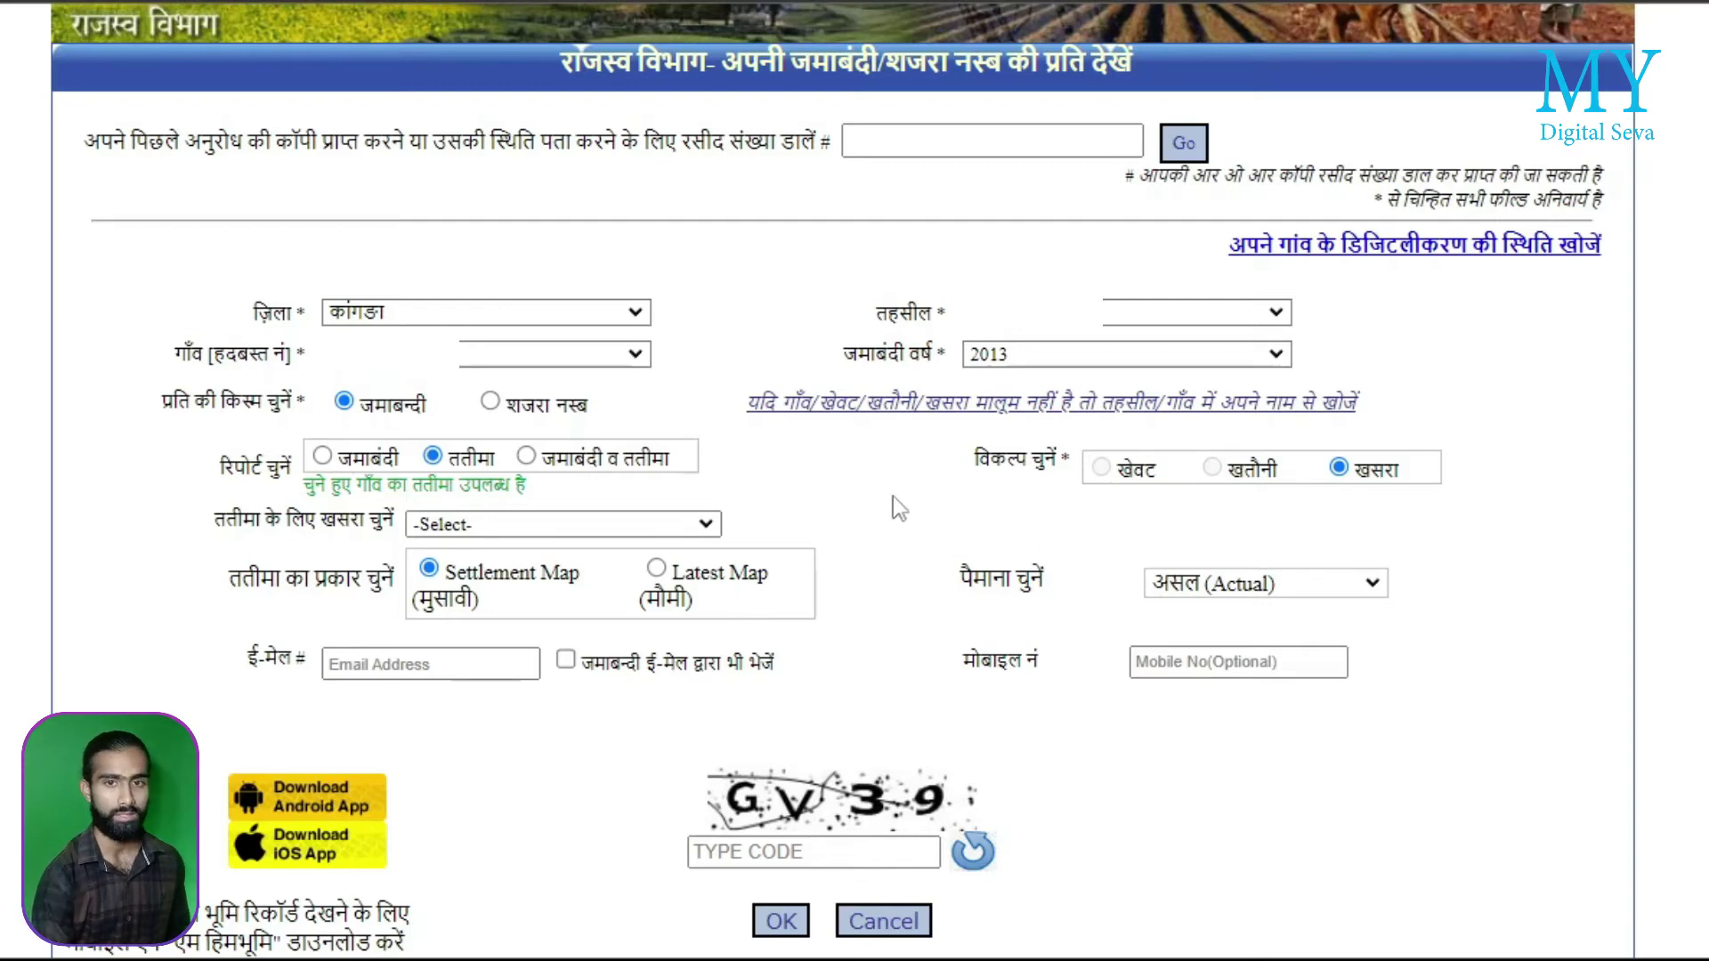
pyautogui.click(505, 521)
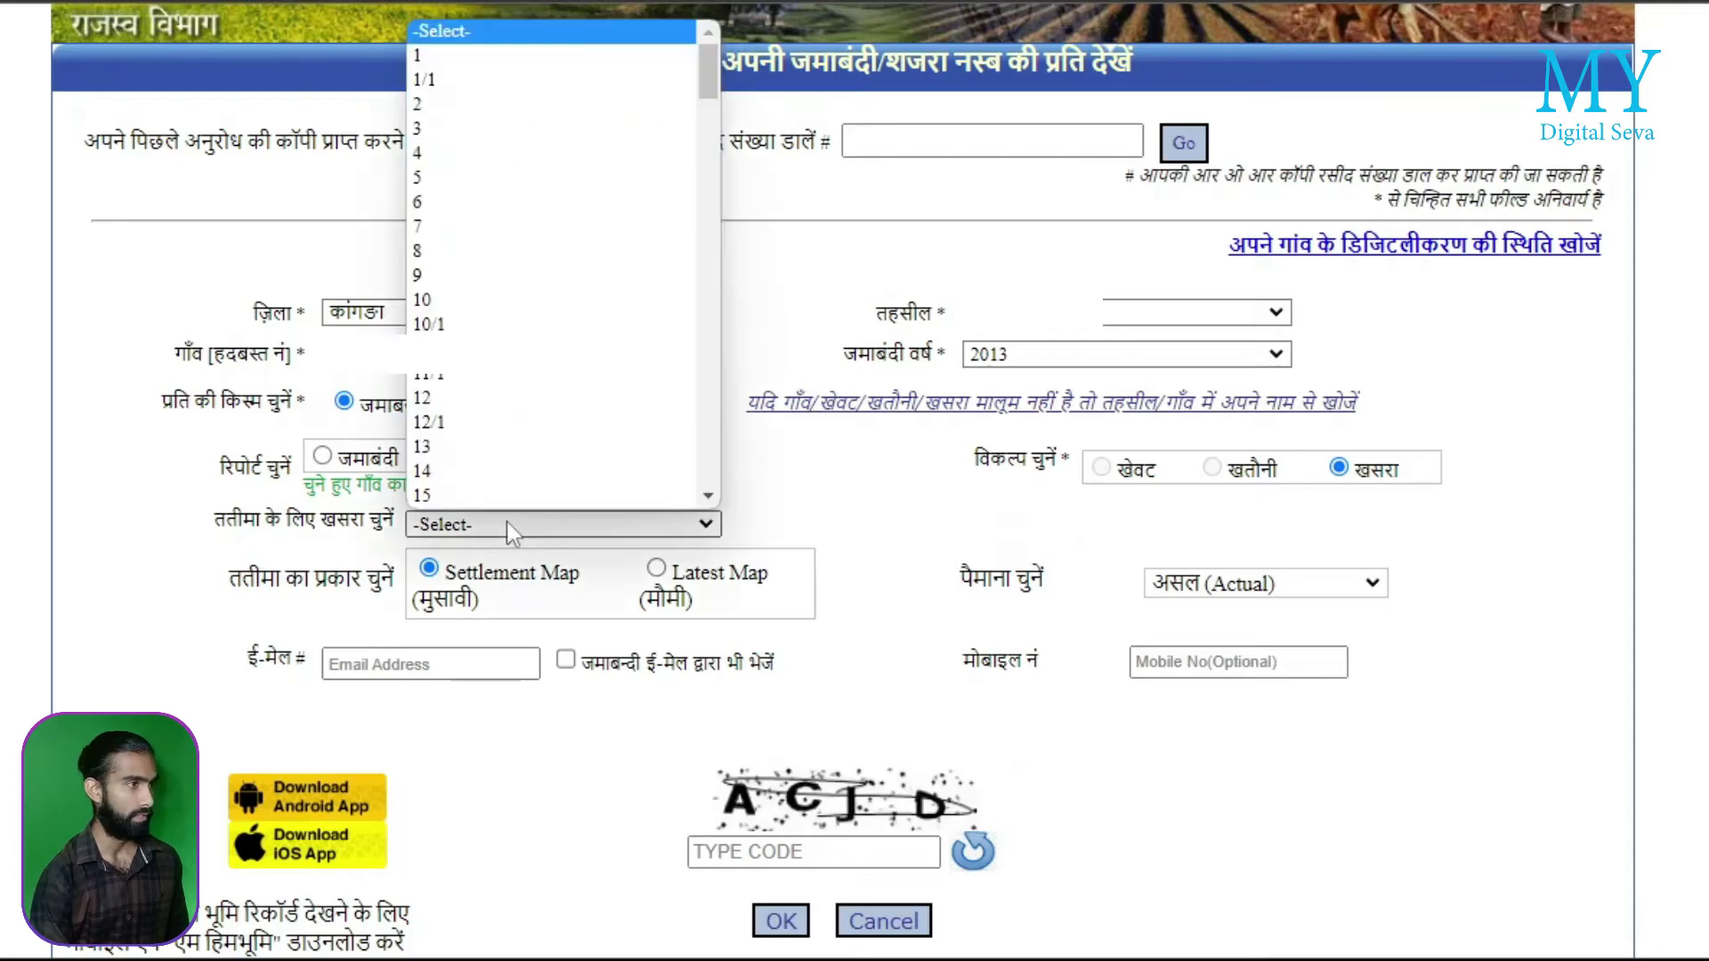
pyautogui.click(546, 424)
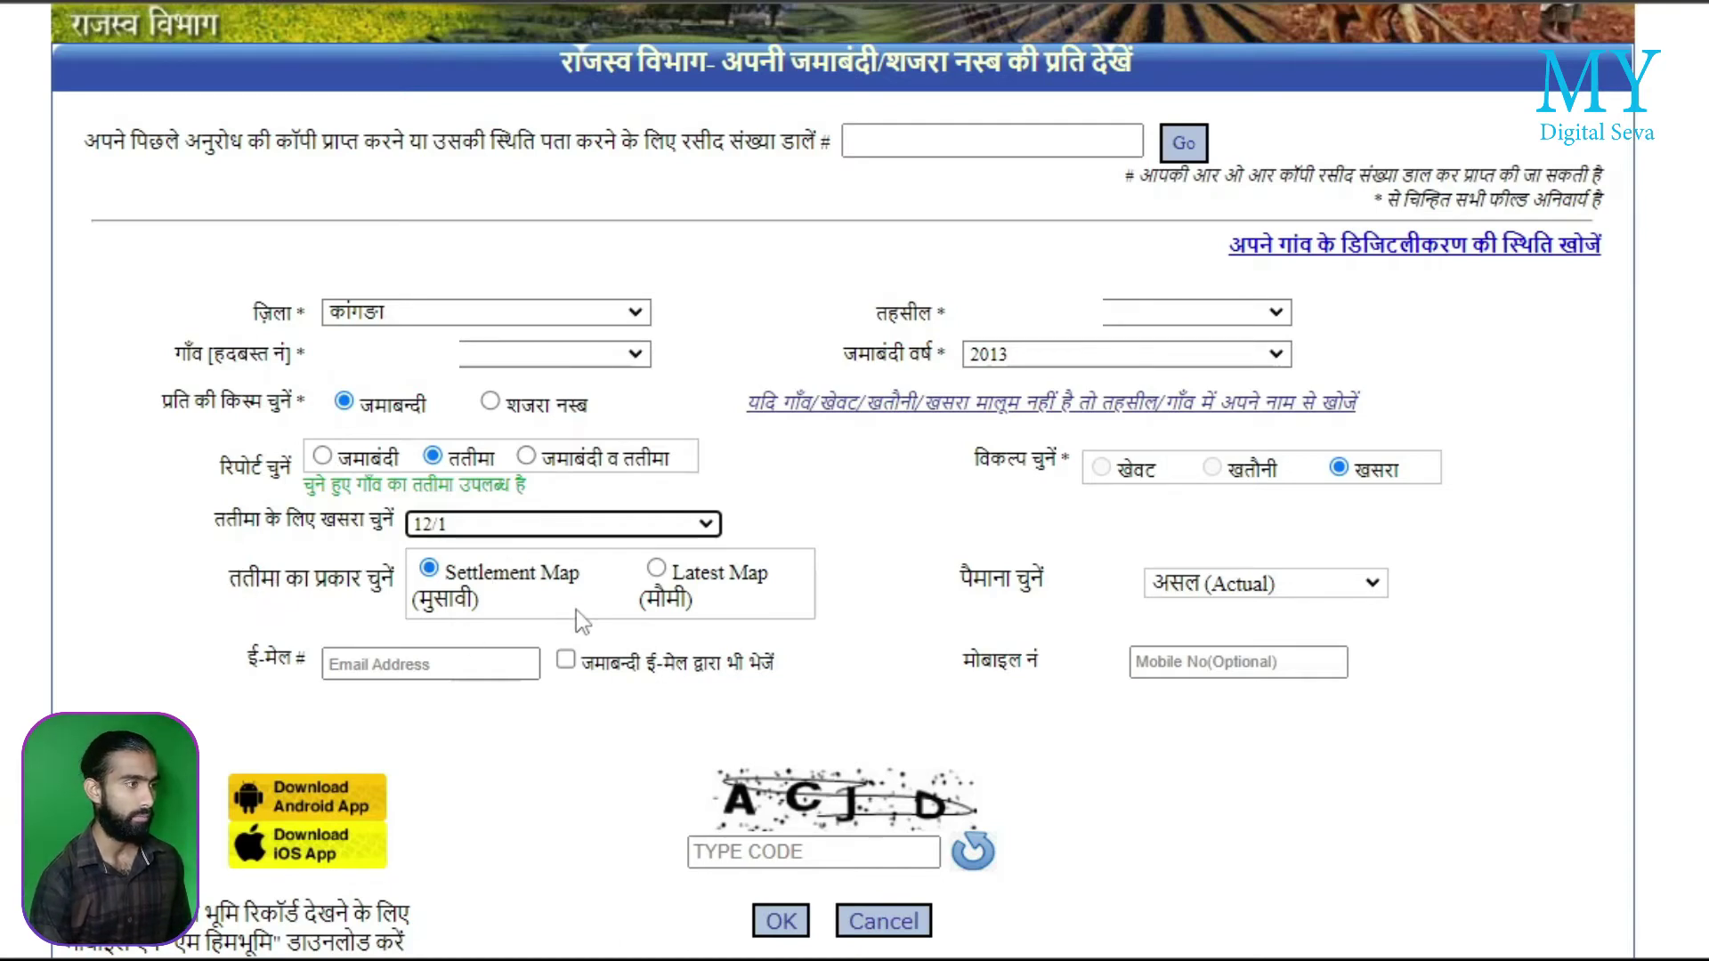
pyautogui.click(657, 569)
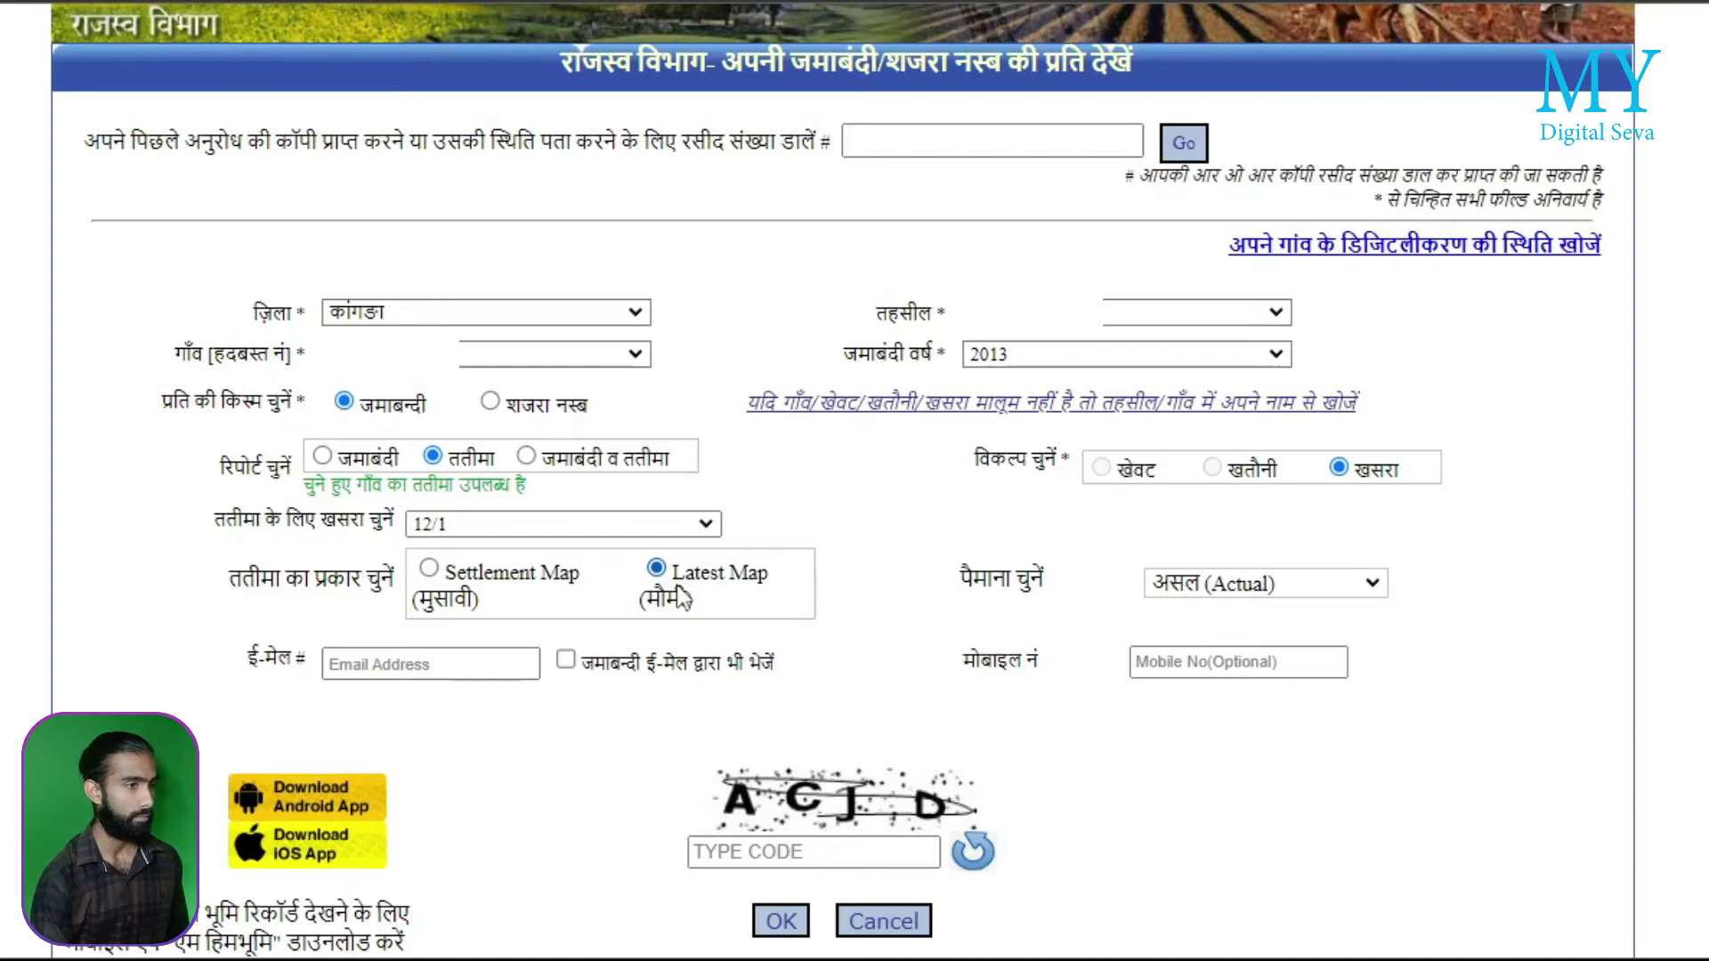
# Enter the captcha verification code and submit the ततीमा request
pyautogui.scroll(-2, 681, 601)
pyautogui.click(754, 712)
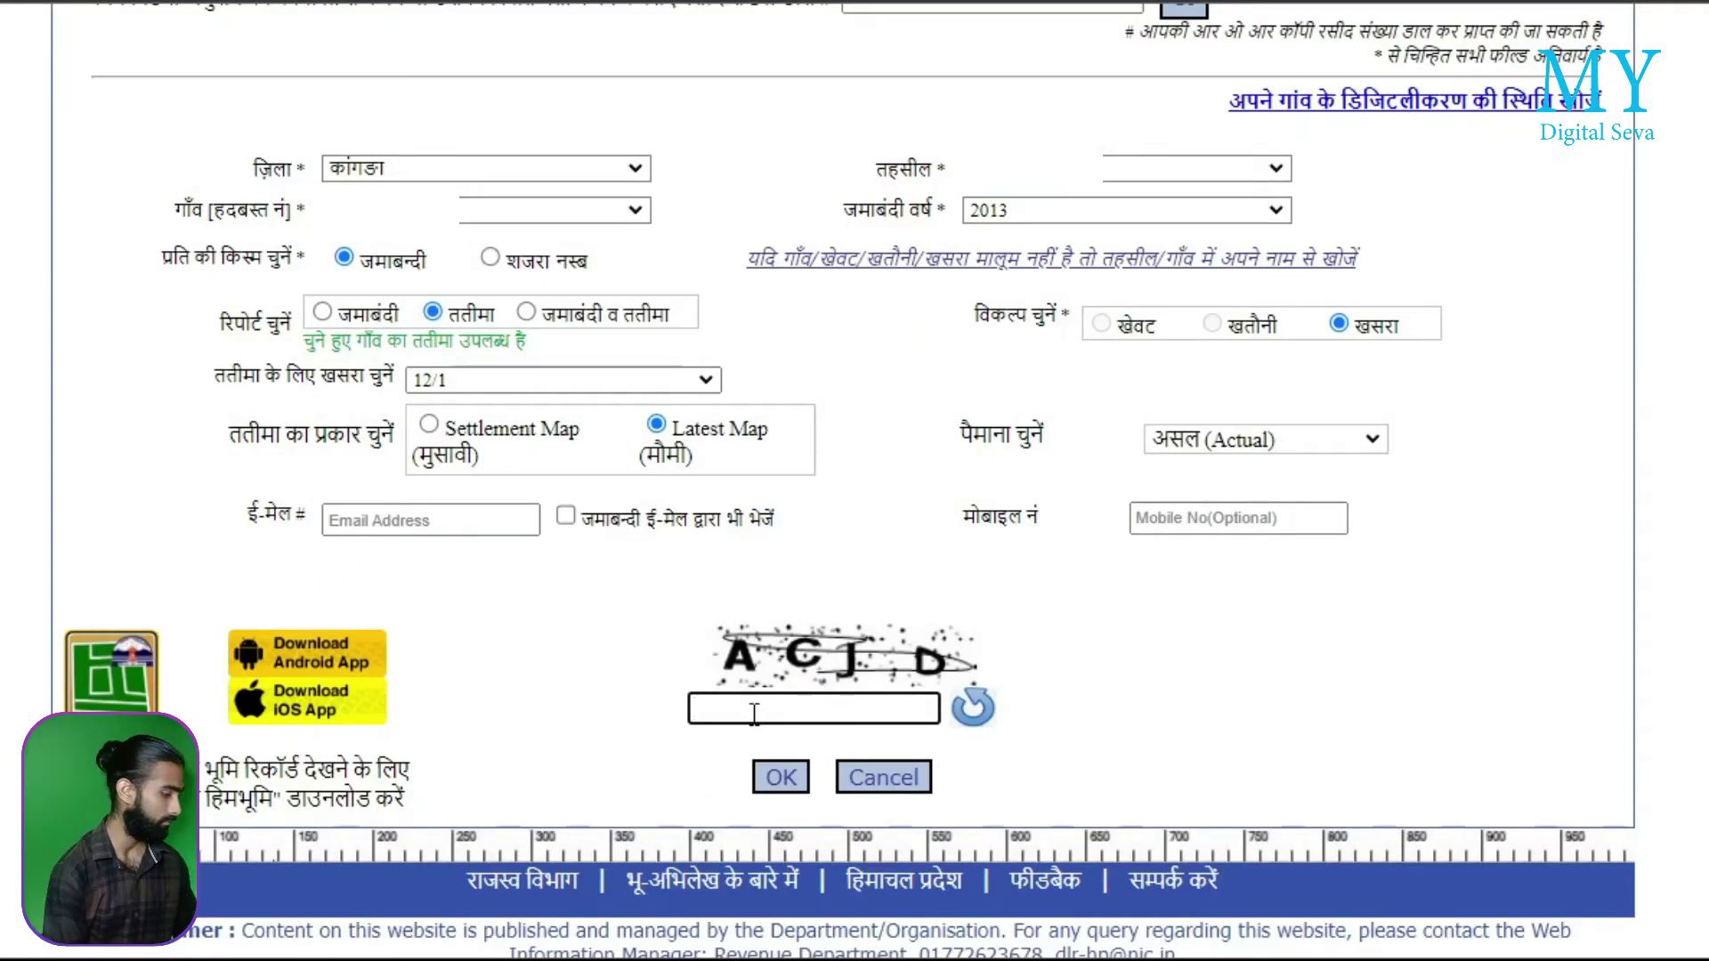
pyautogui.write('ACJD')
pyautogui.click(784, 781)
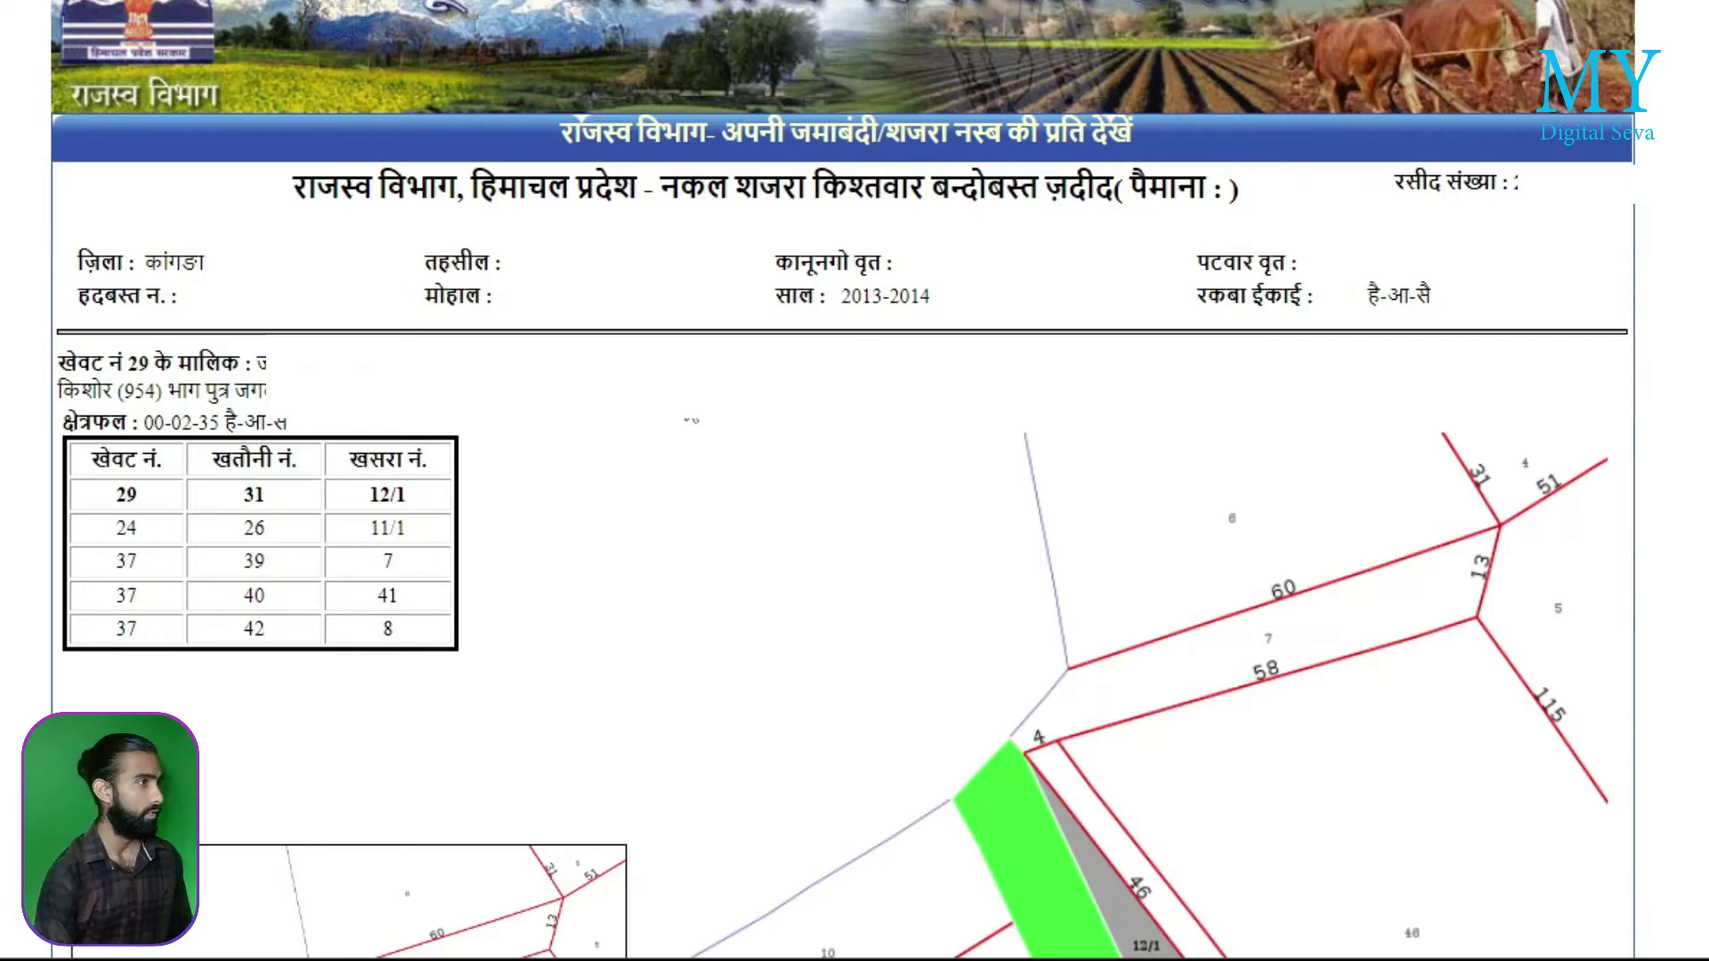
# Examine the map report for khasra 12/1, including the khasra table, plot boundaries, scale and PDF saving option
pyautogui.scroll(-3, 603, 466)
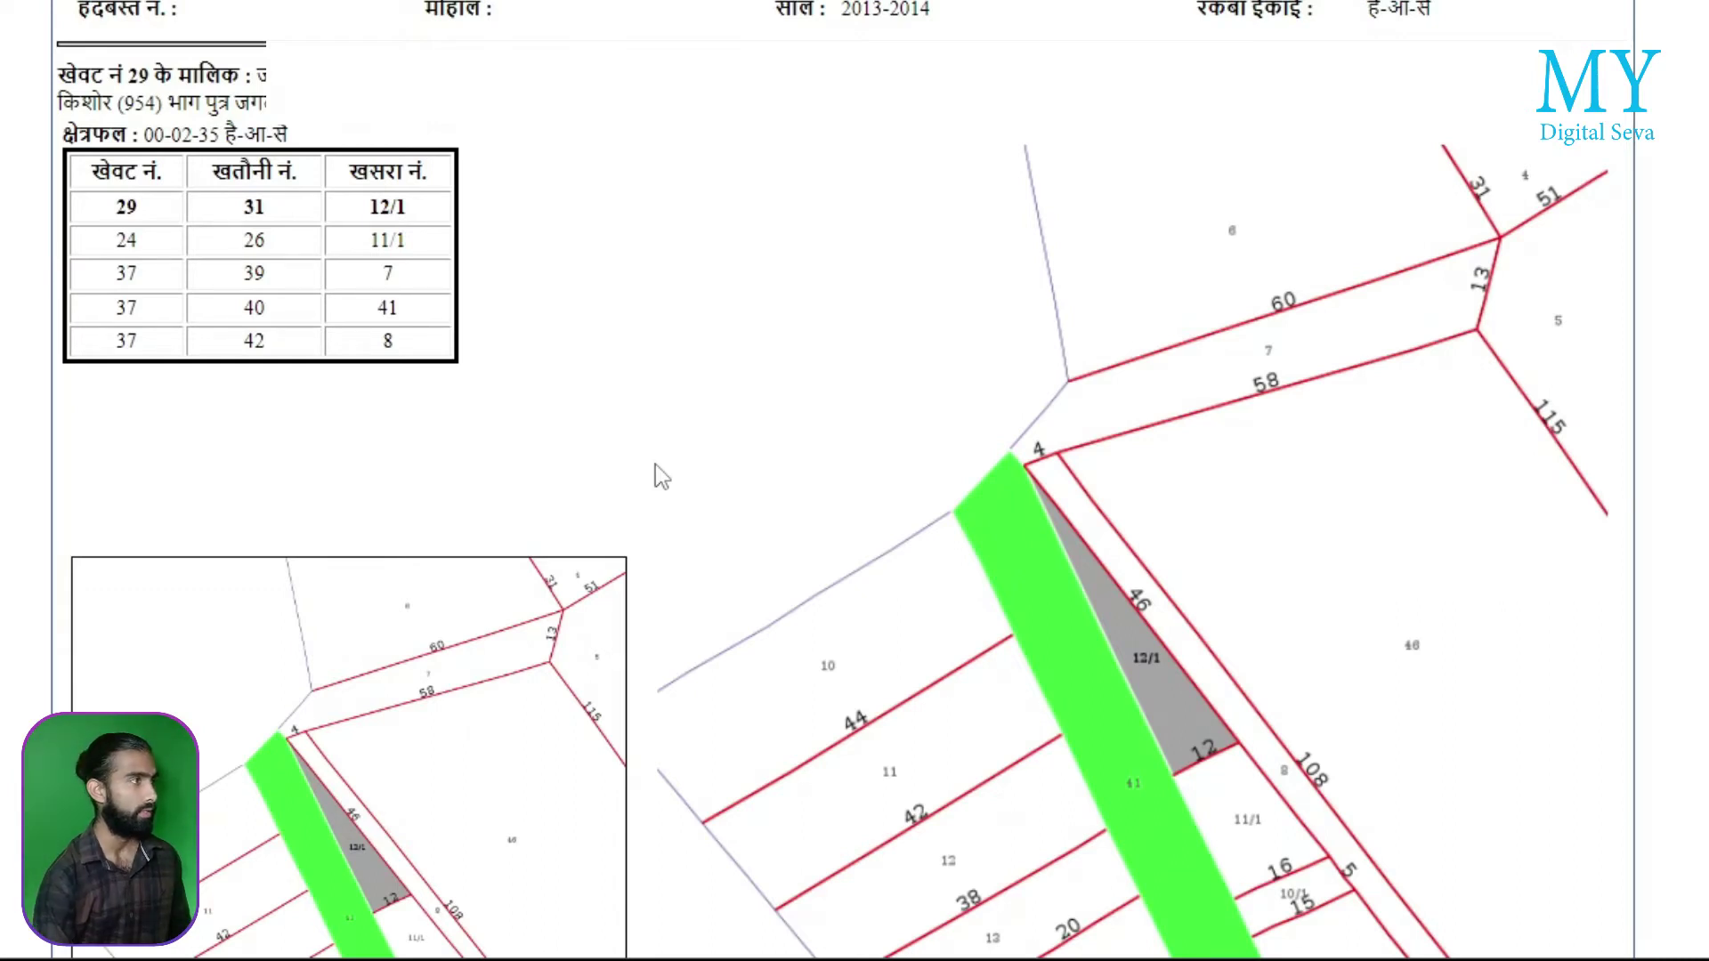
pyautogui.scroll(-3, 664, 495)
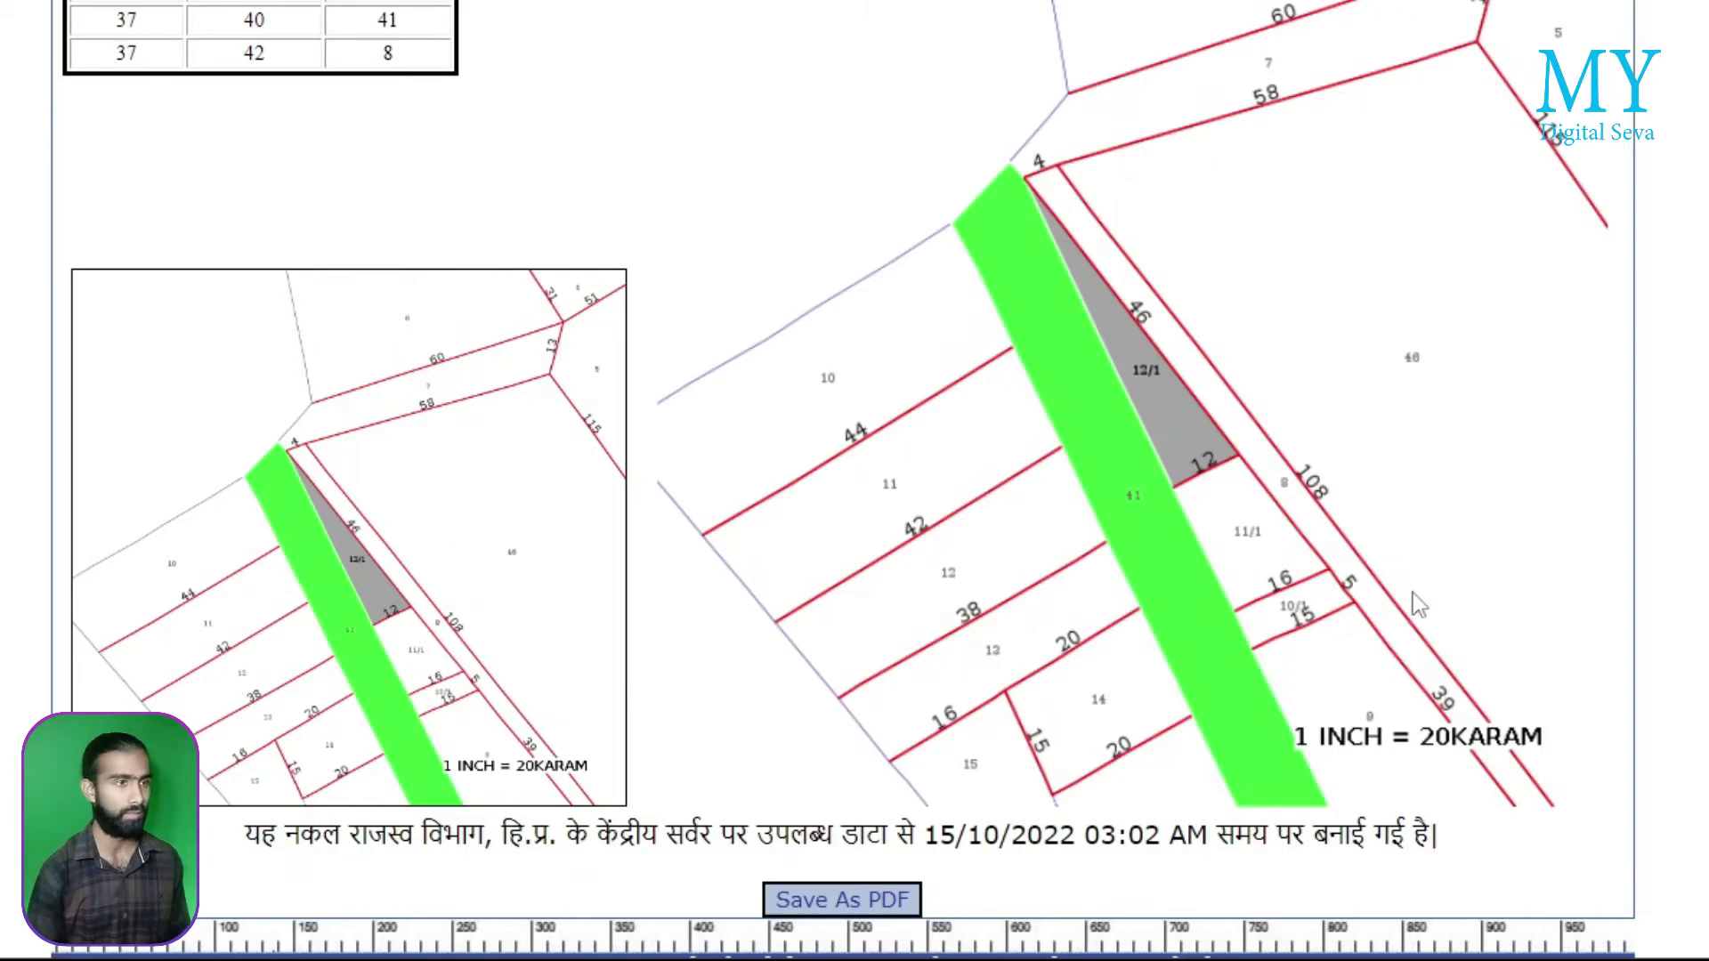
pyautogui.scroll(2, 1415, 595)
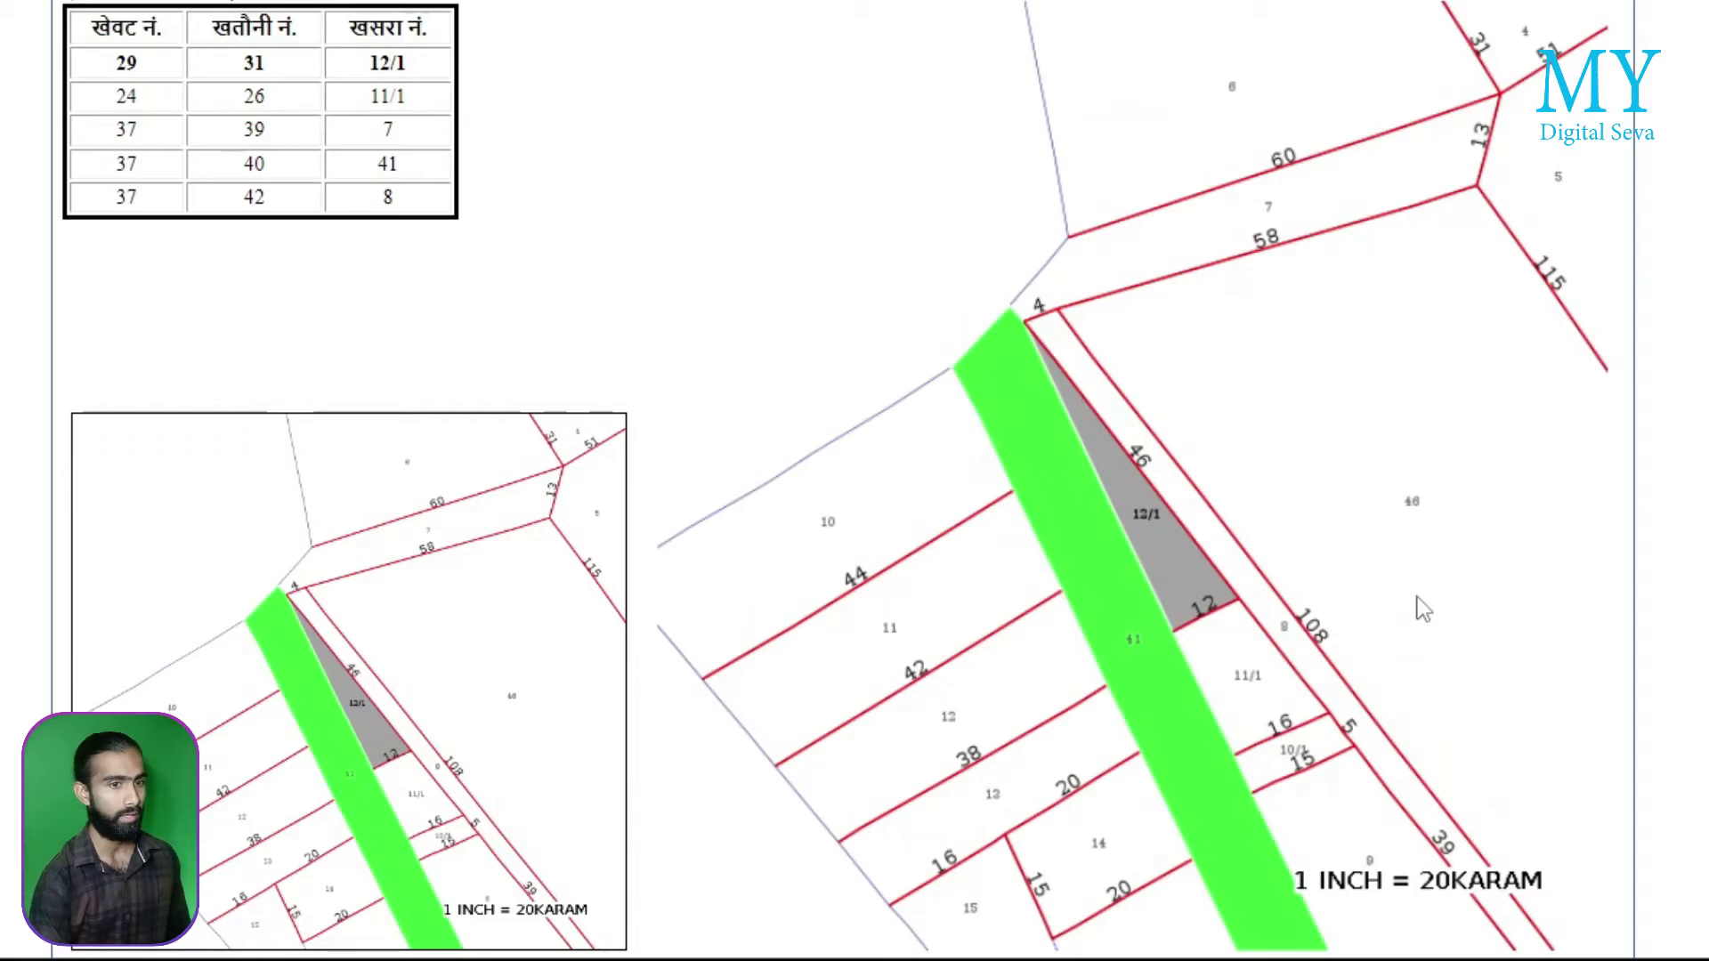
pyautogui.scroll(-2, 1418, 602)
pyautogui.scroll(2, 1450, 649)
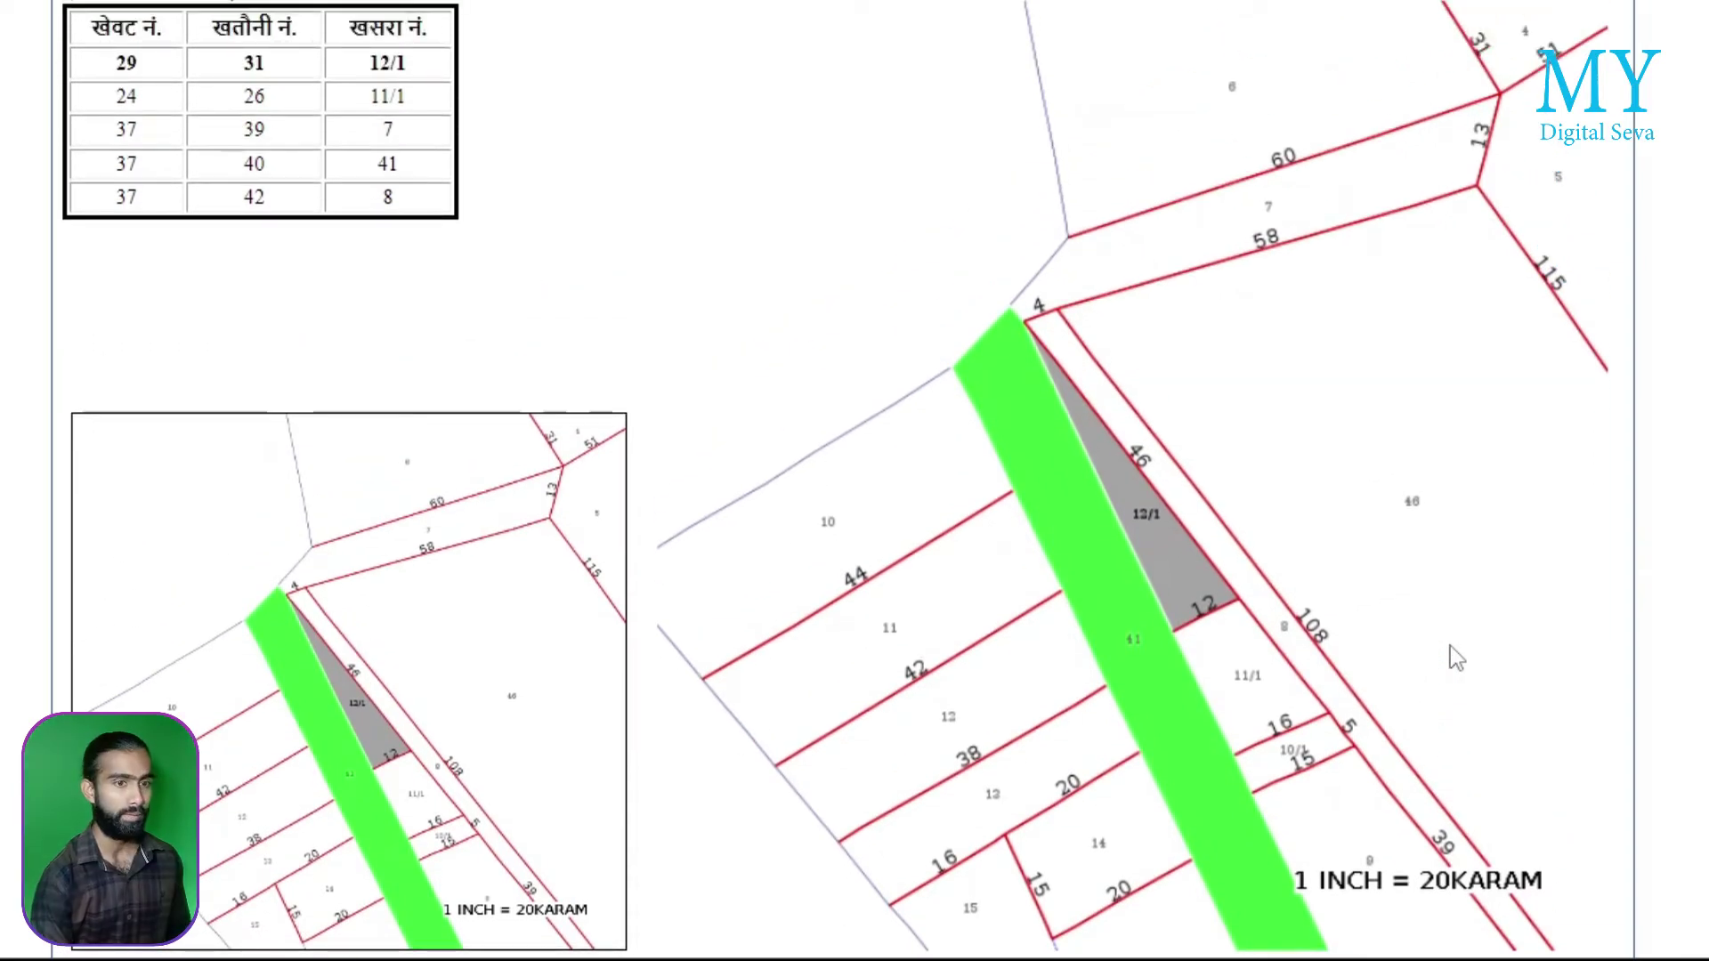
pyautogui.scroll(-2, 1450, 647)
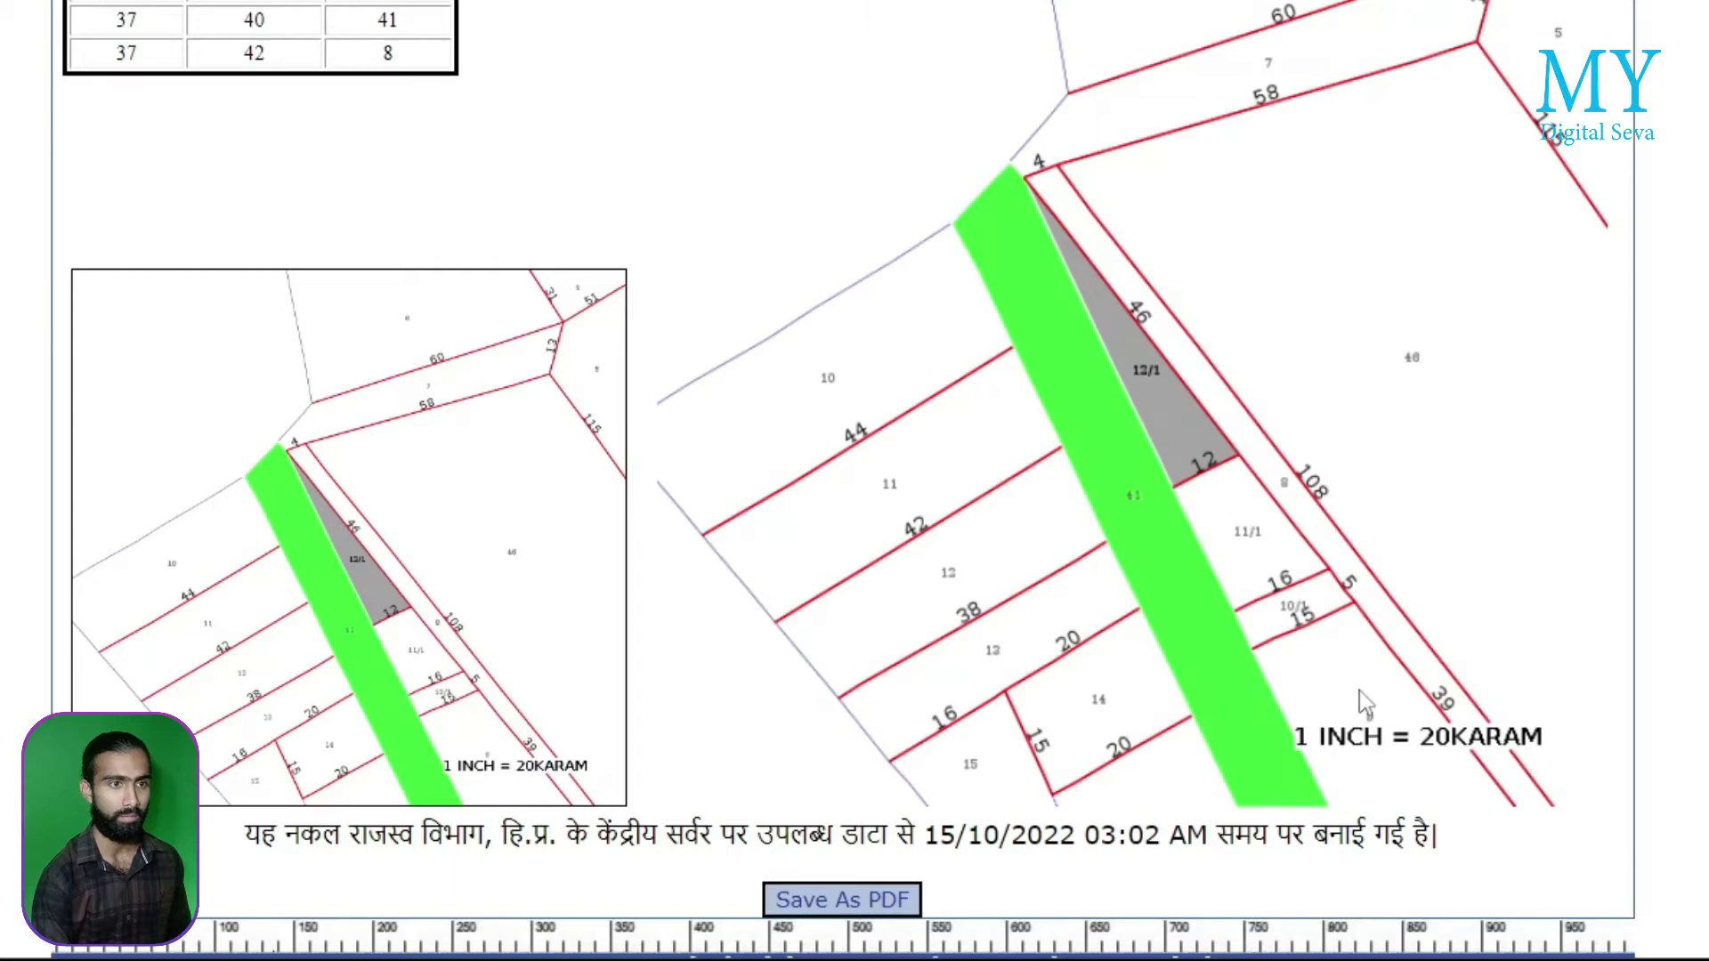
pyautogui.scroll(2, 1312, 670)
pyautogui.scroll(-2, 1273, 645)
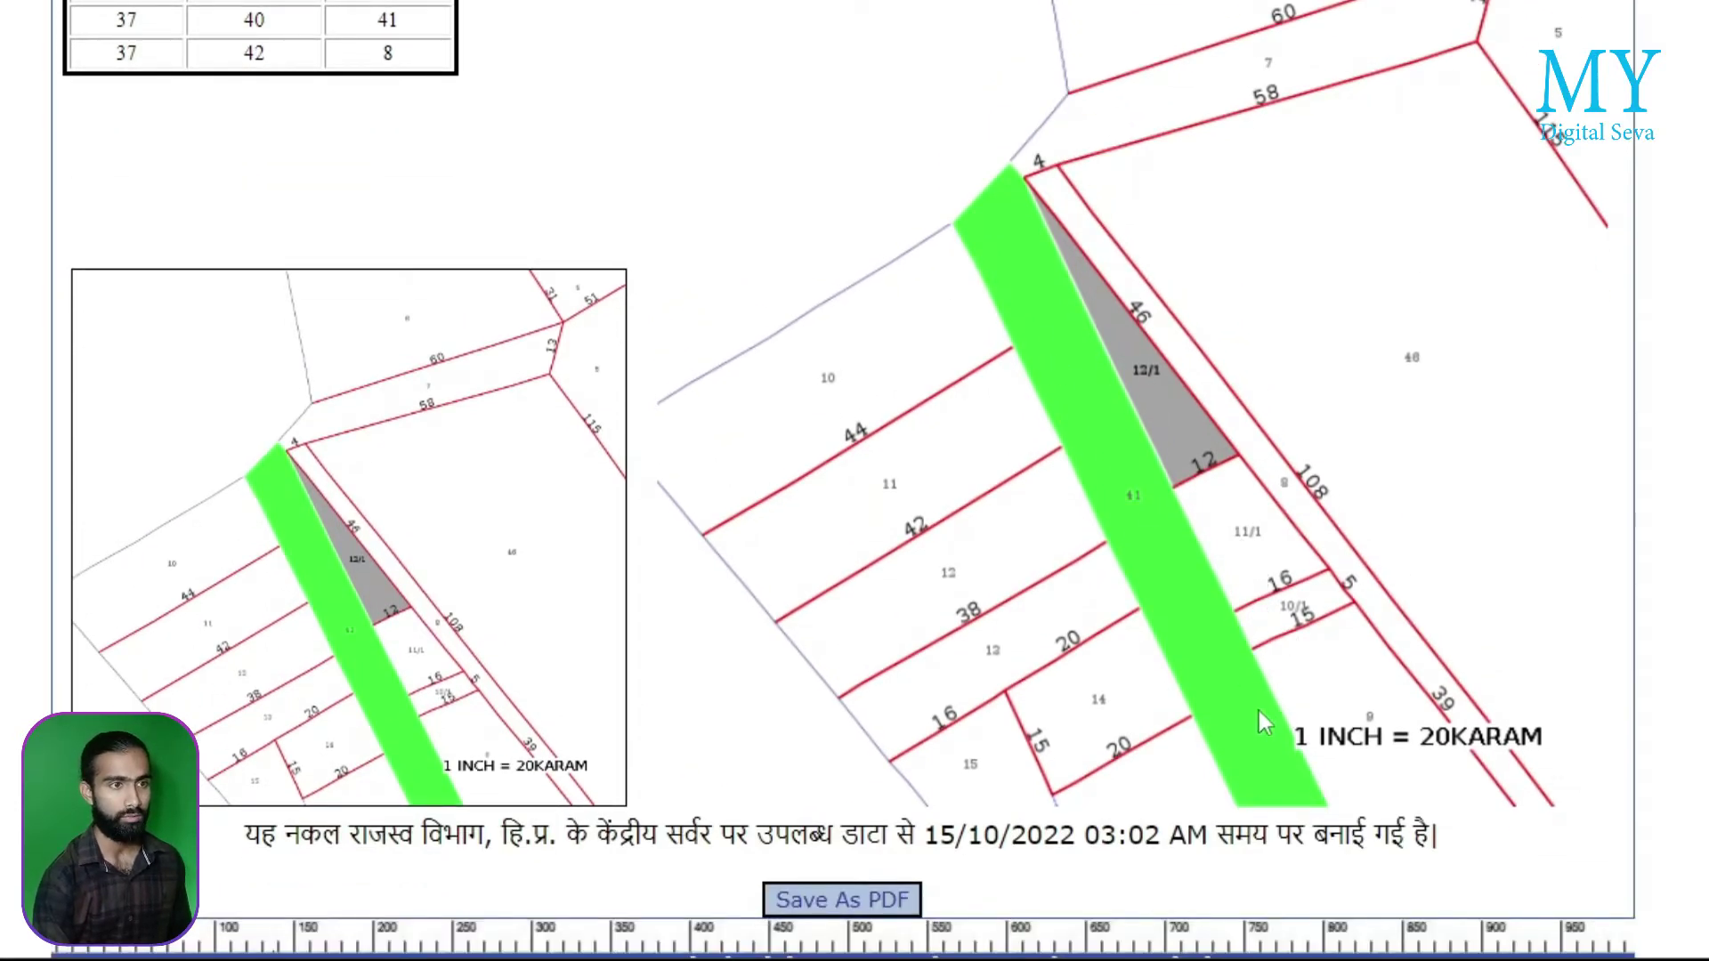
pyautogui.scroll(2, 979, 628)
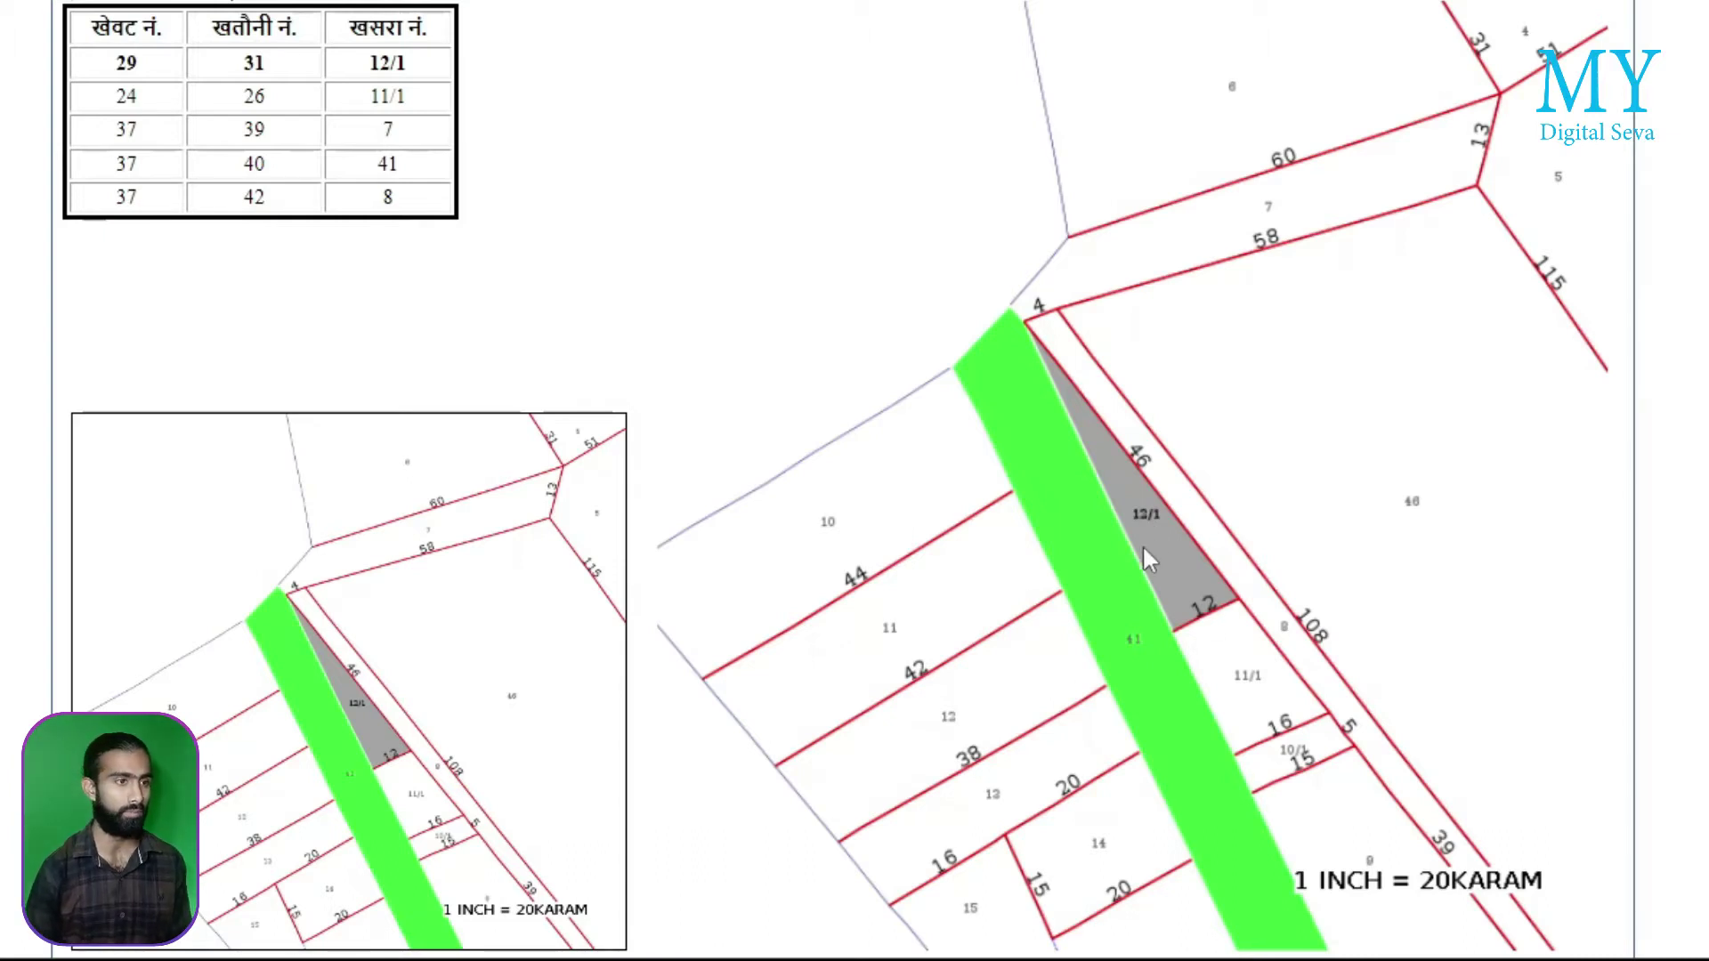
pyautogui.scroll(-3, 1145, 550)
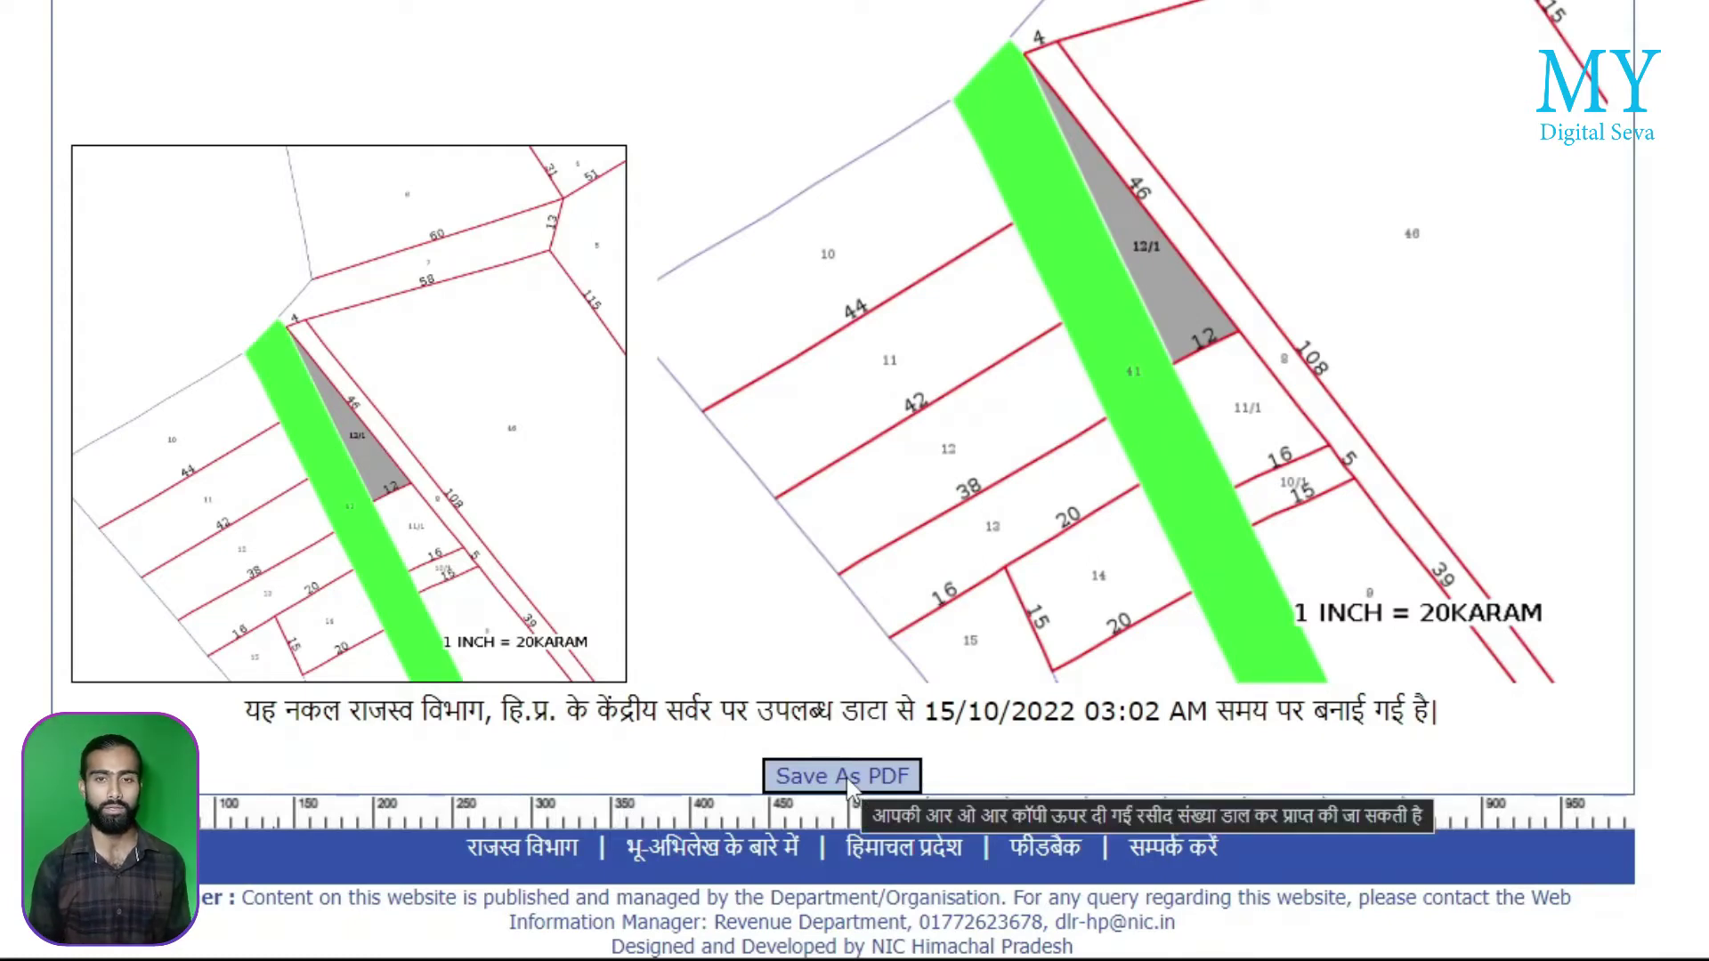
pyautogui.scroll(3, 845, 777)
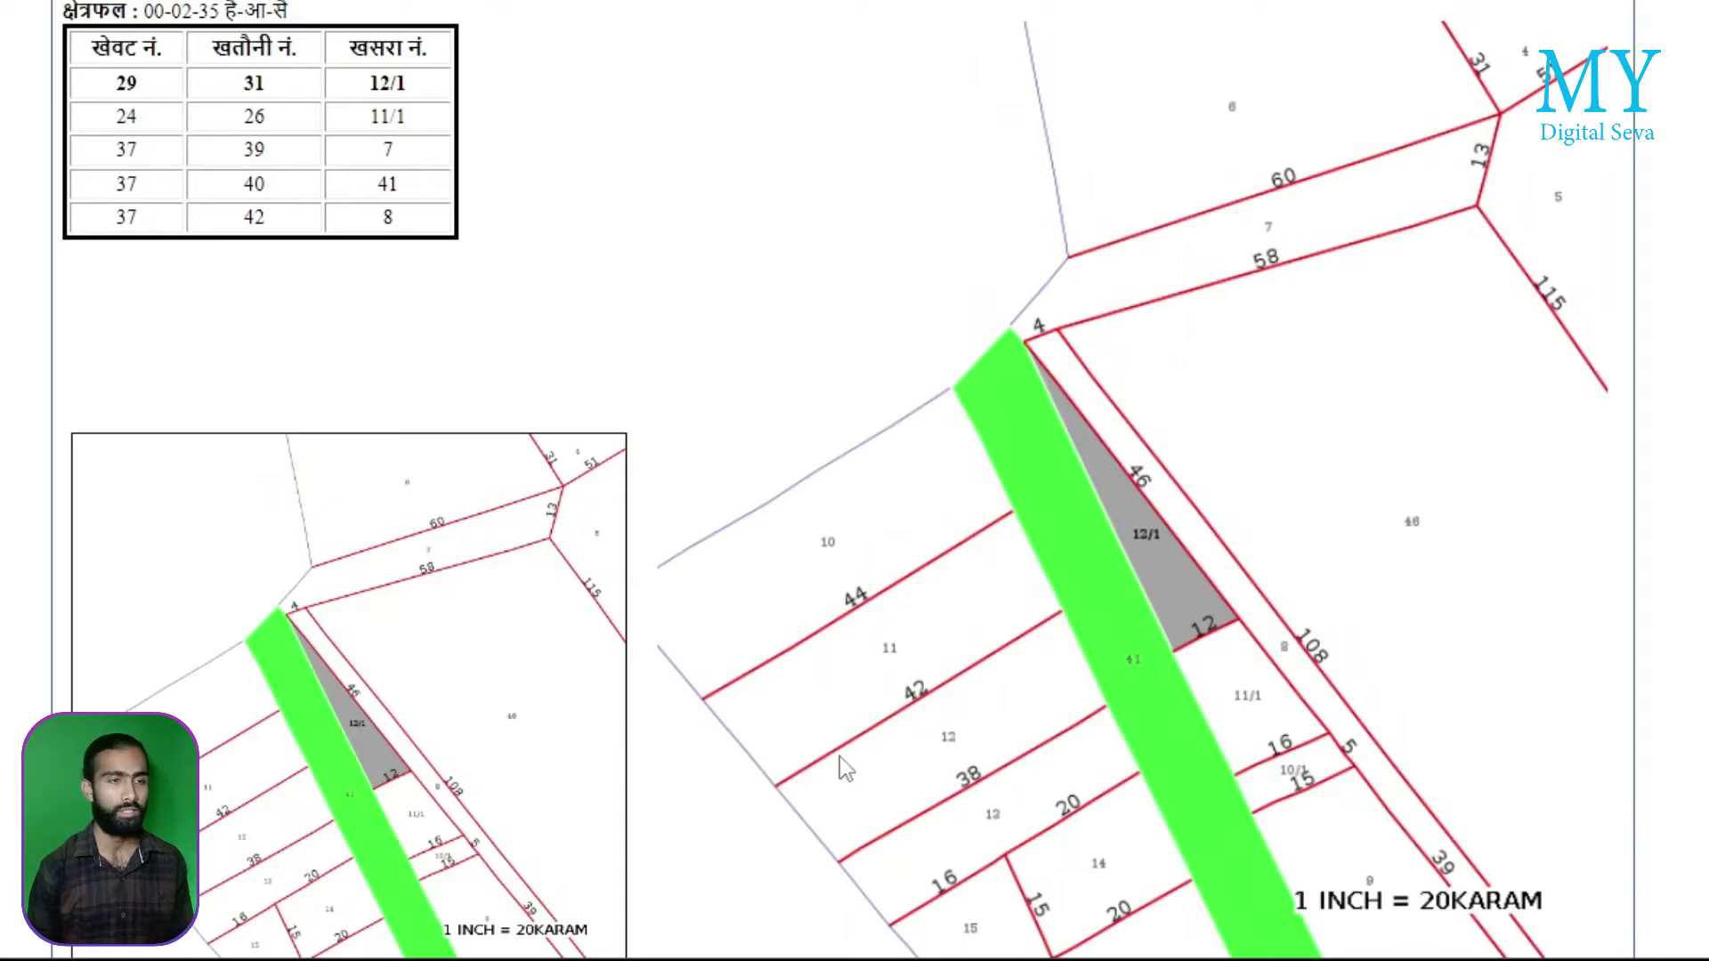
pyautogui.scroll(-2, 843, 768)
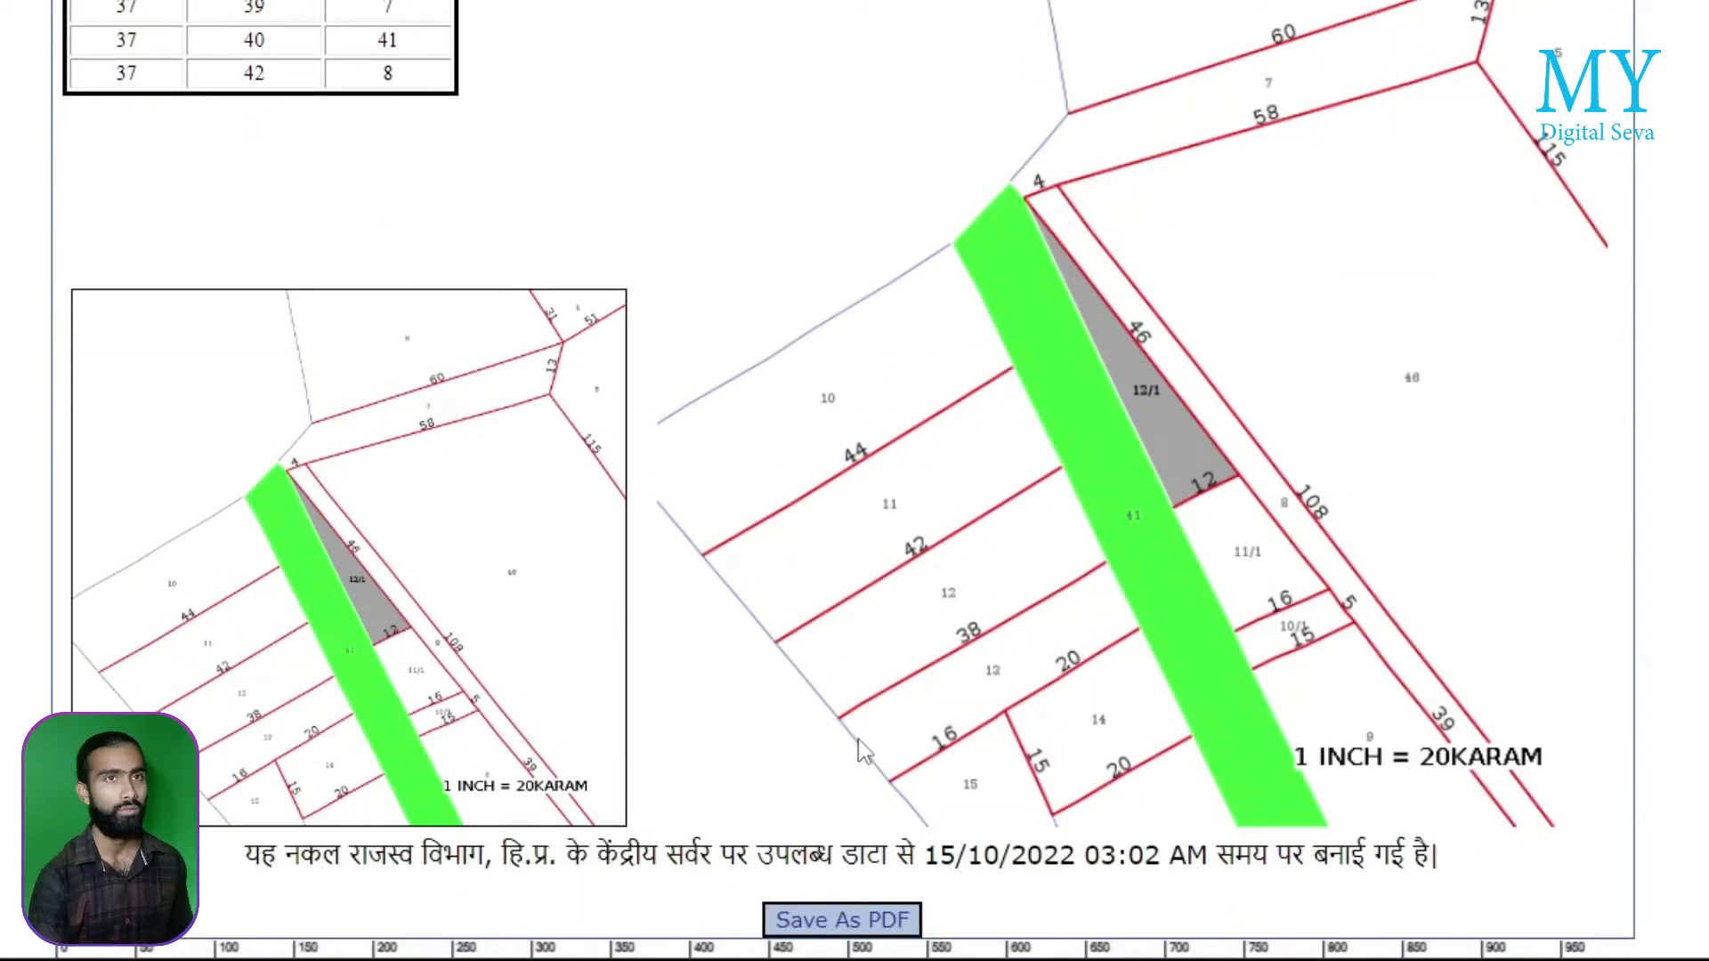
# Copy the receipt number (रसीद संख्या) from the header of the map report
pyautogui.scroll(5, 1406, 214)
pyautogui.moveTo(1402, 182); pyautogui.dragTo(1507, 207)
pyautogui.doubleClick(1536, 182)
pyautogui.rightClick(1499, 217)
pyautogui.click(1499, 217)
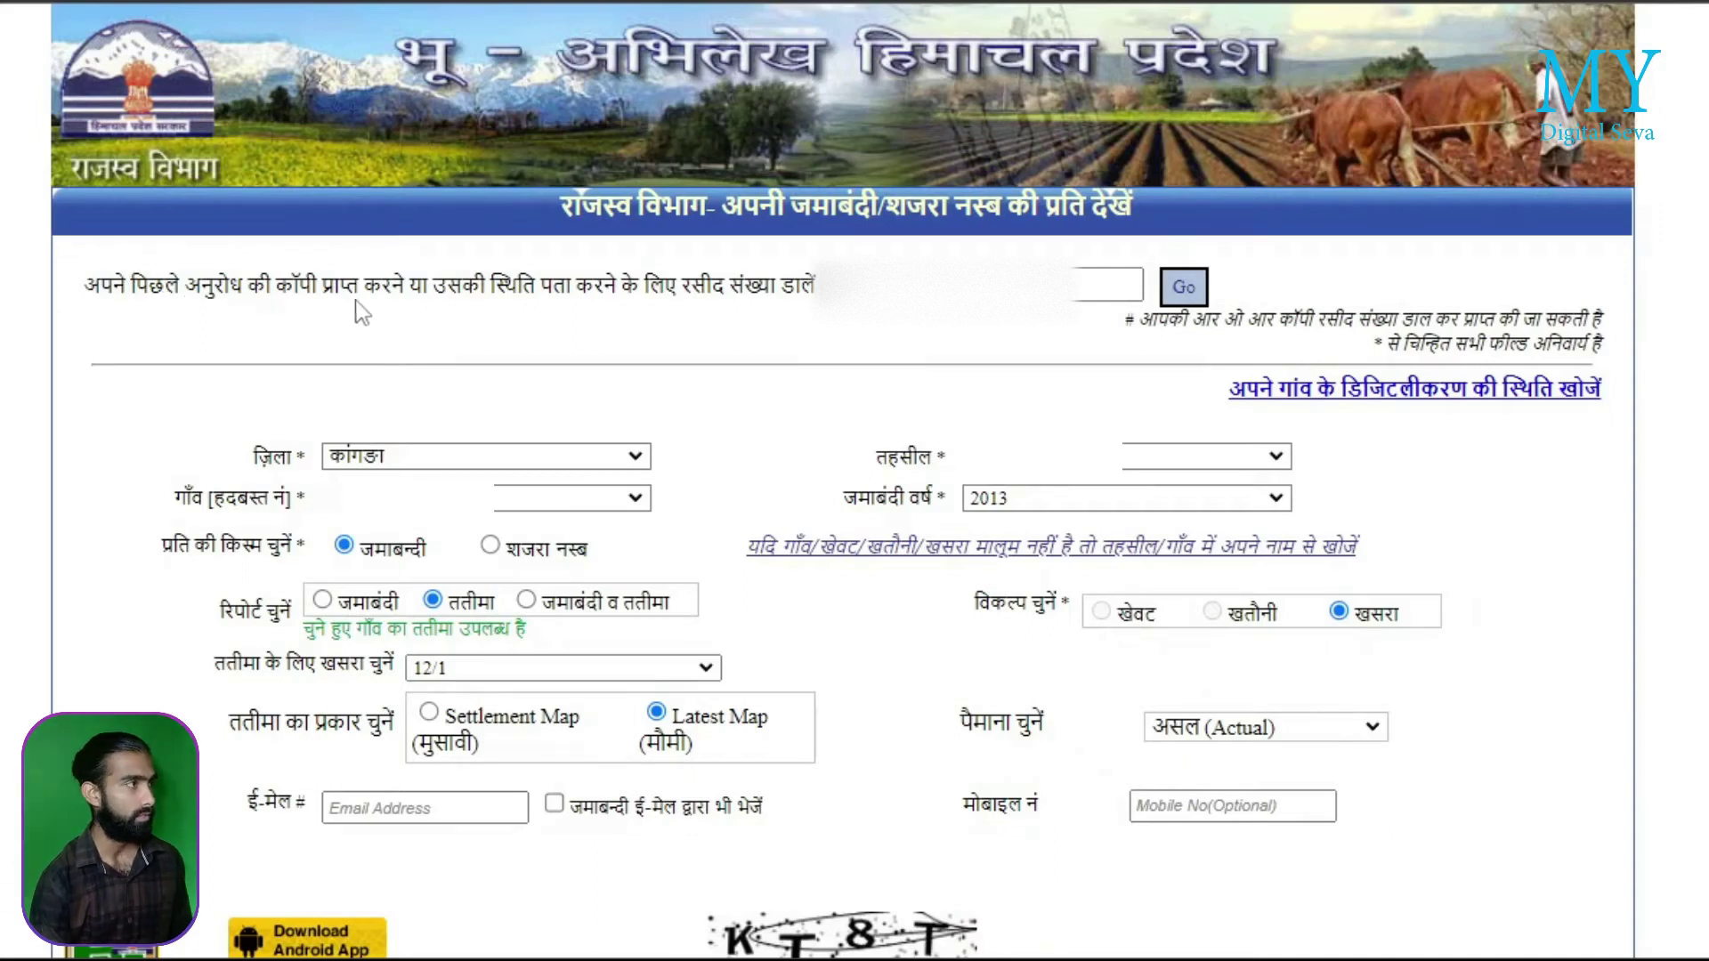
# Look up the status of the previous request by its receipt number and close the status list
pyautogui.moveTo(85, 285); pyautogui.dragTo(890, 287)
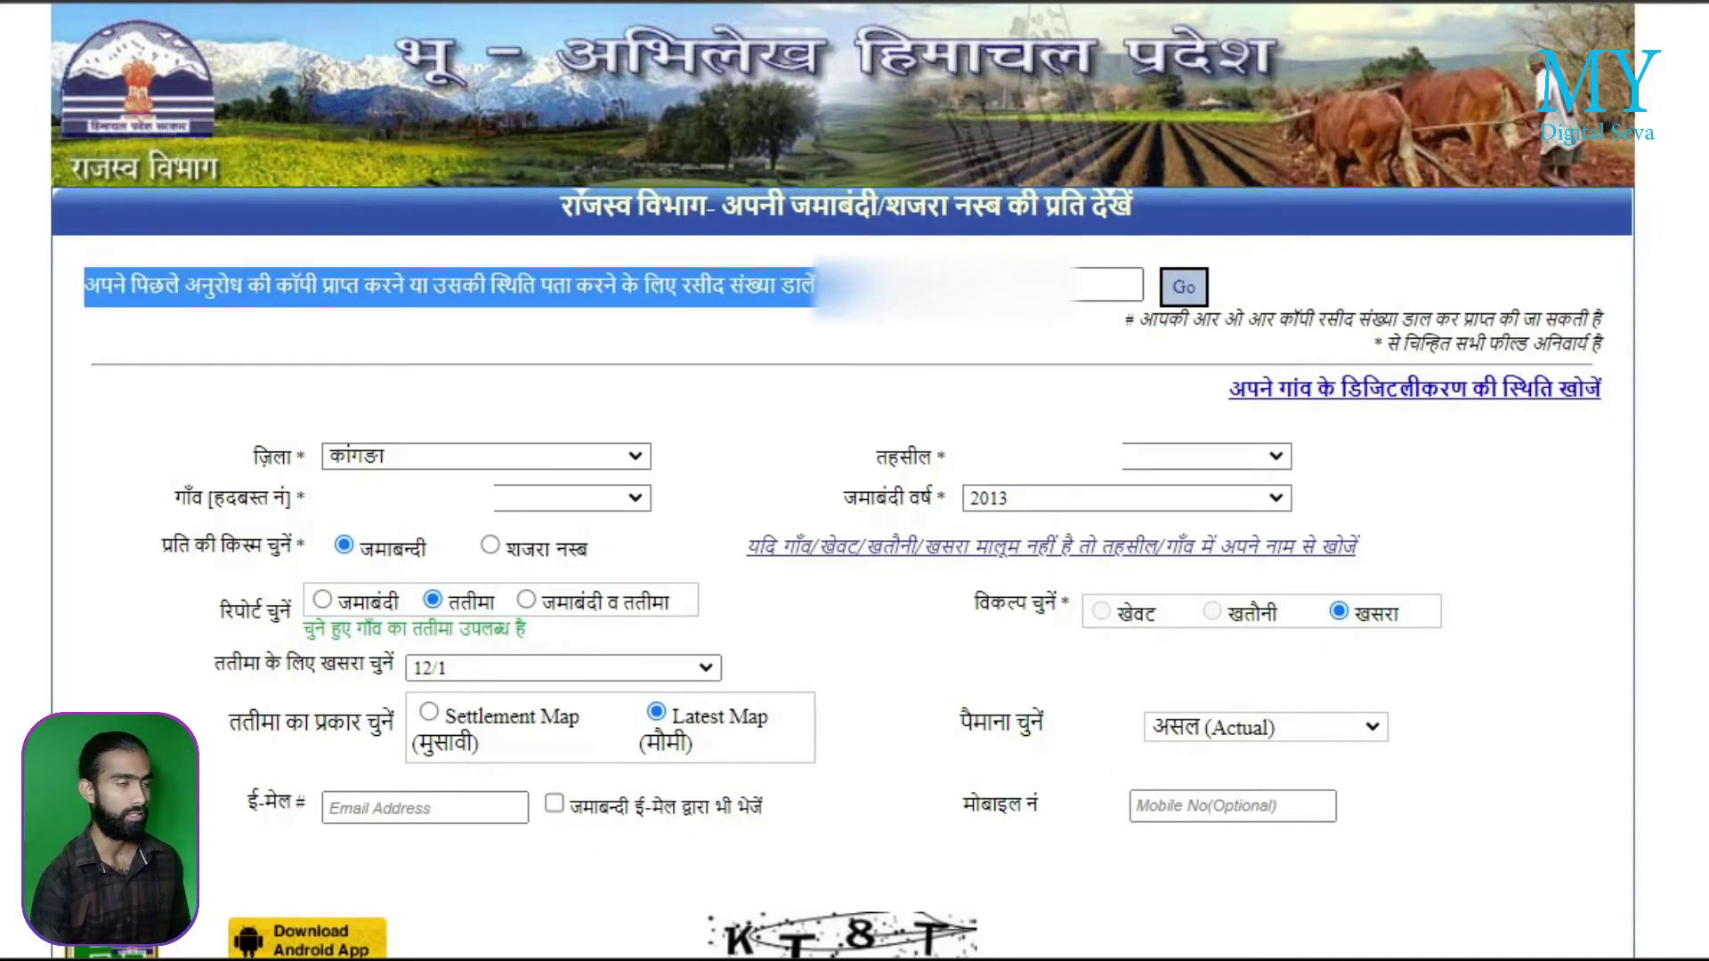
pyautogui.click(1100, 285)
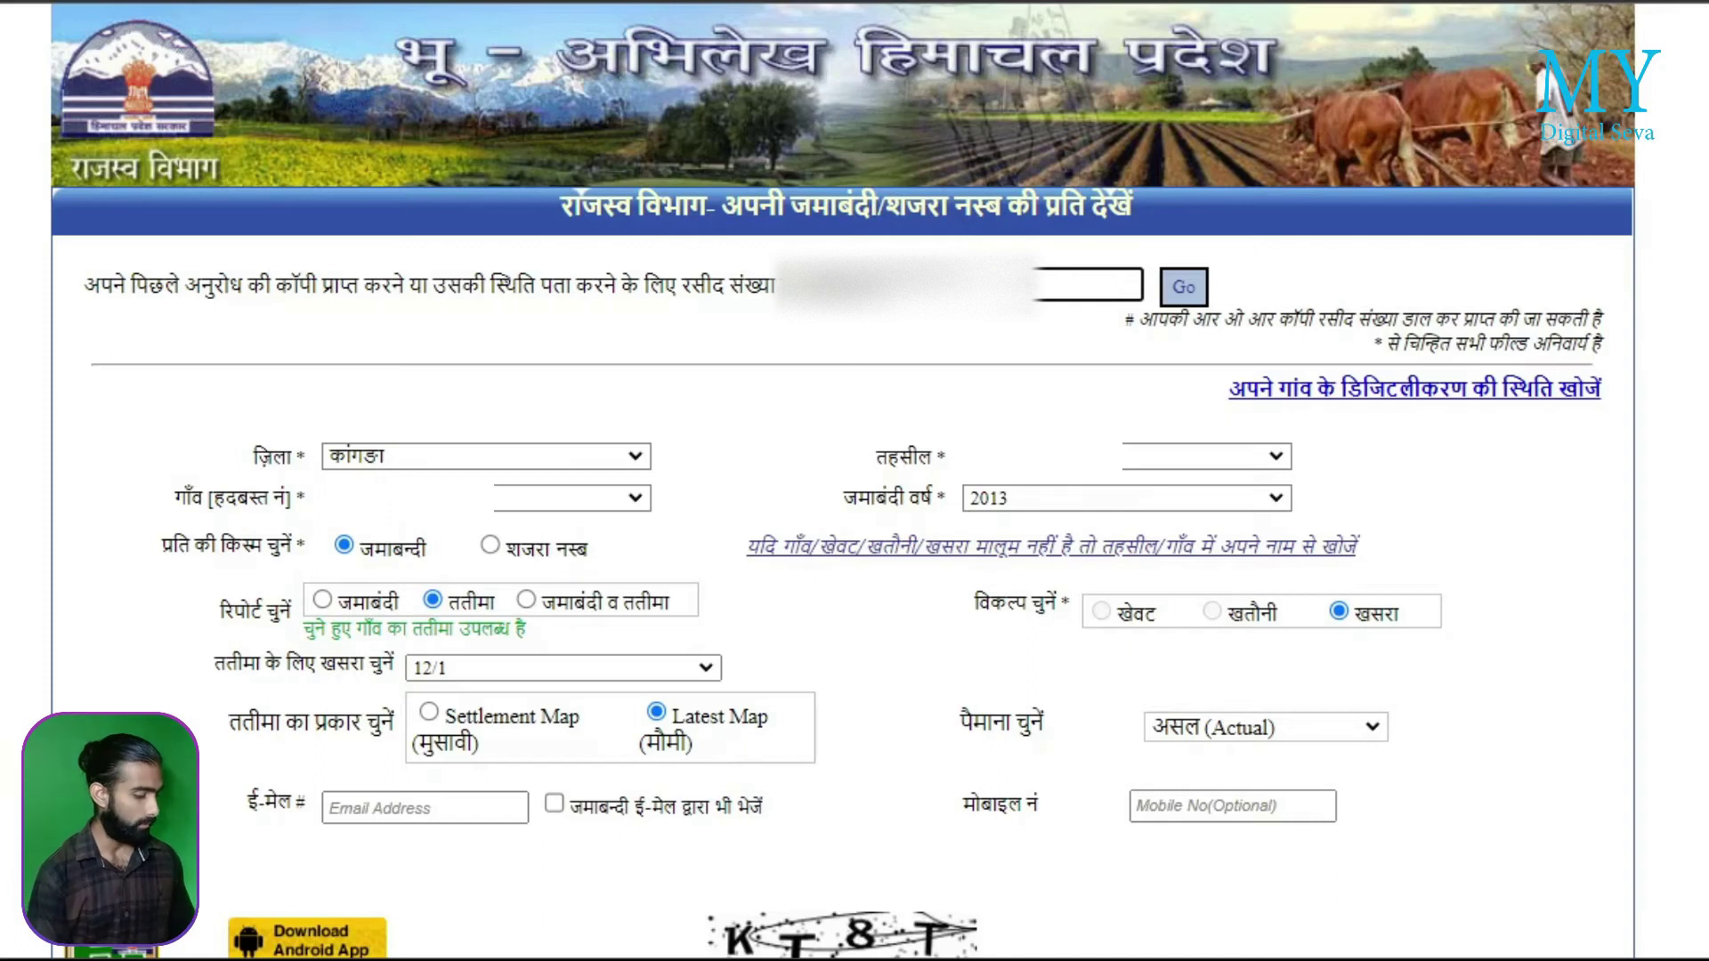
pyautogui.click(1193, 290)
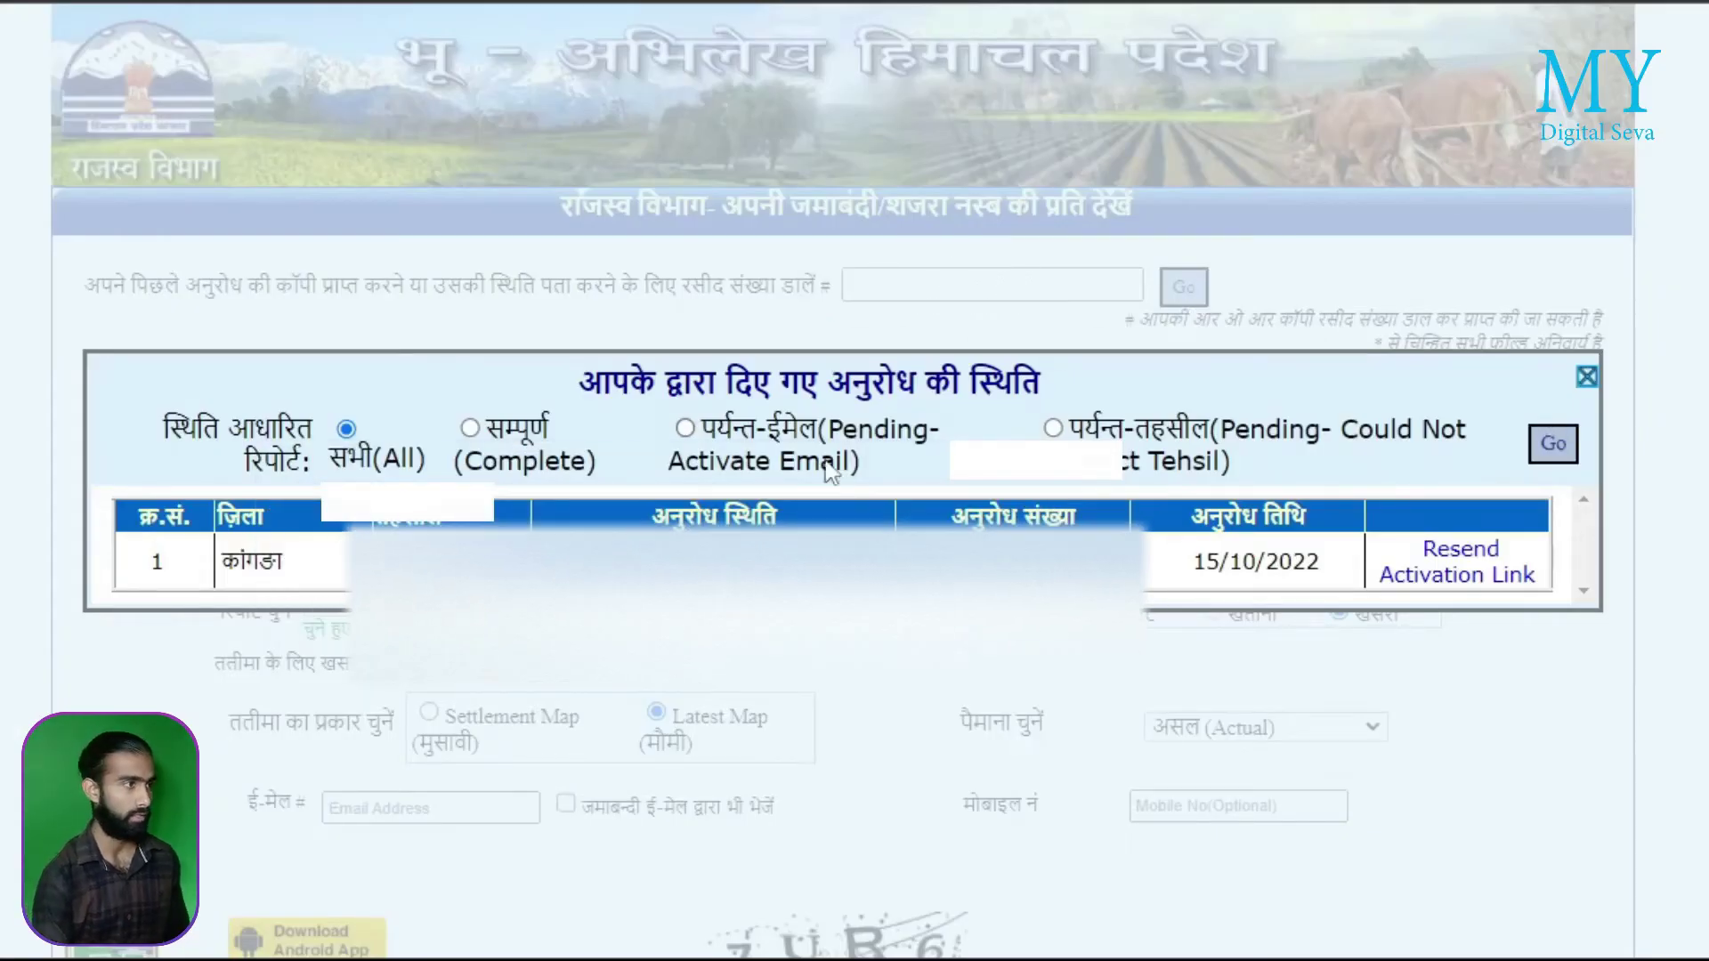
pyautogui.click(919, 621)
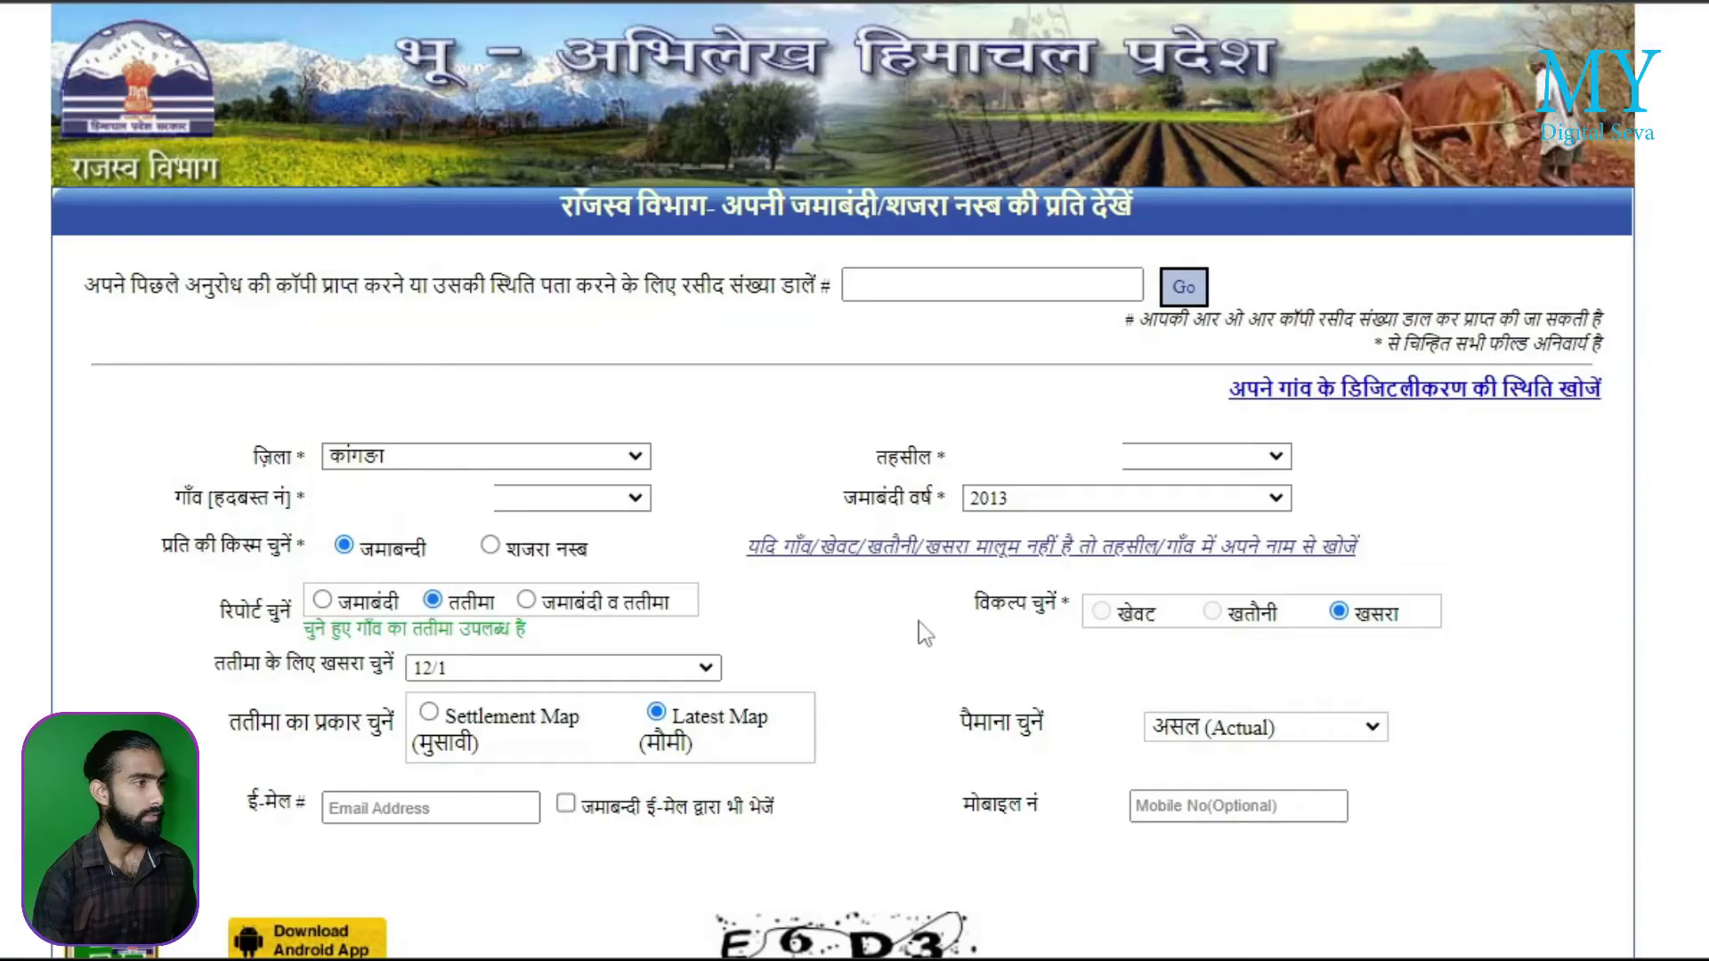
# Set up a combined जमाबंदी व ततीमा report by खेवट, choosing खेवट 1 and khasra 30 for the ततीमा
pyautogui.click(526, 600)
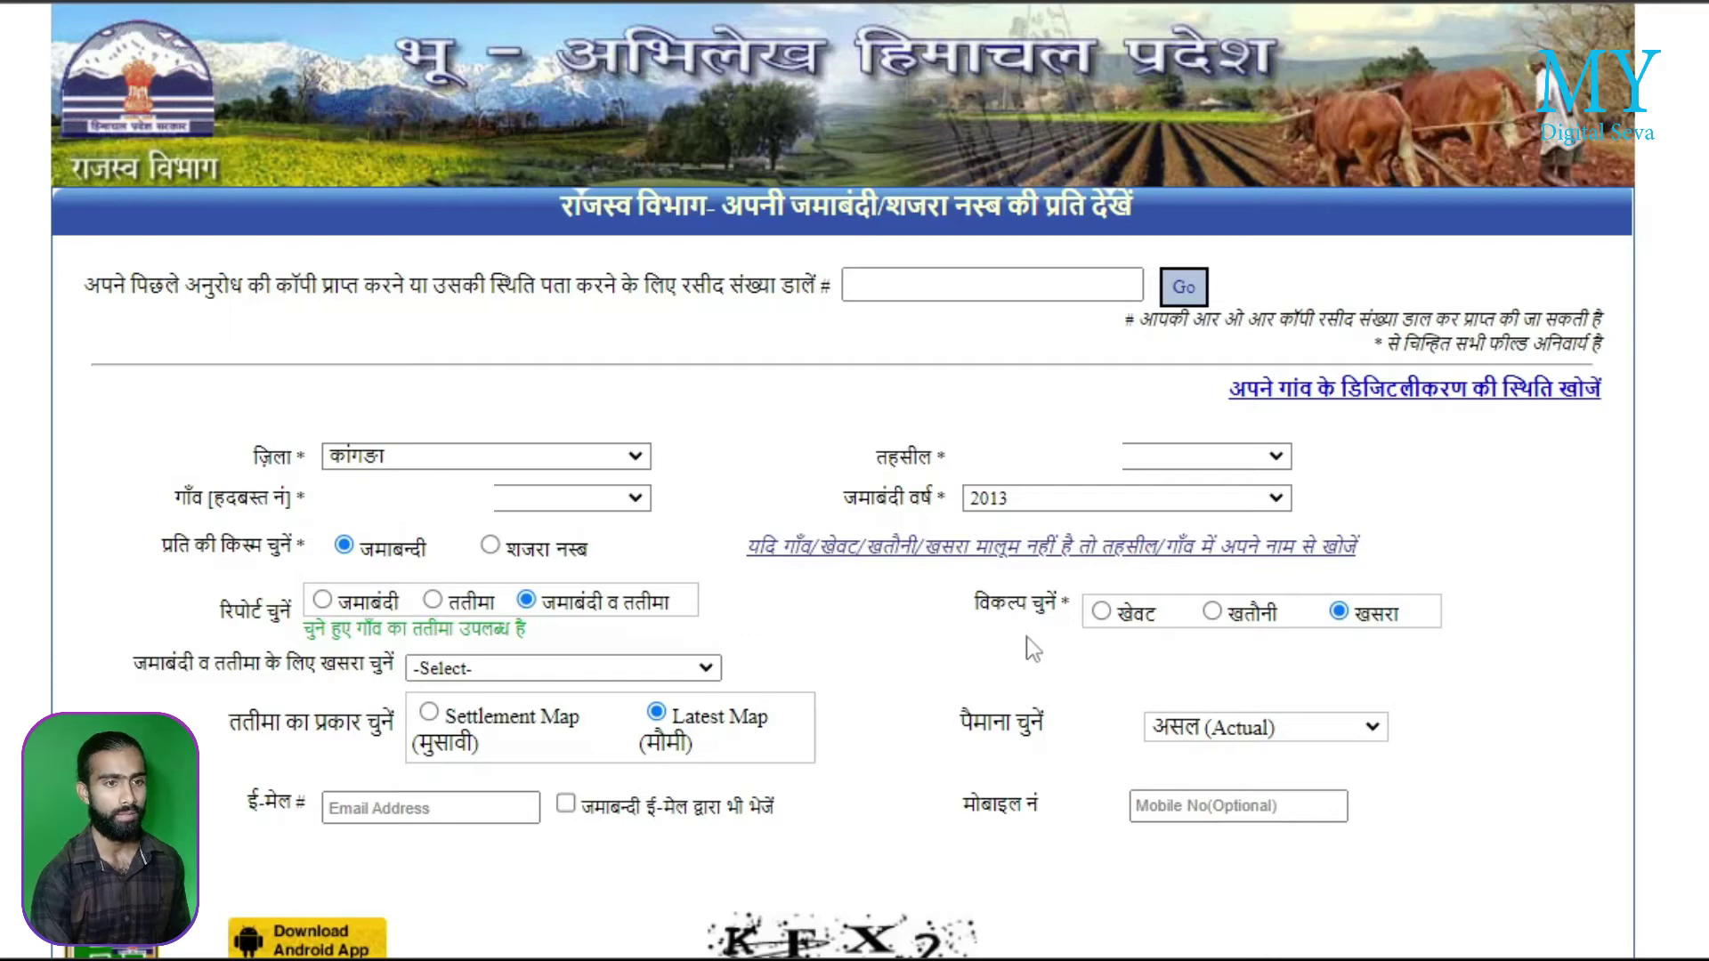
pyautogui.click(1101, 615)
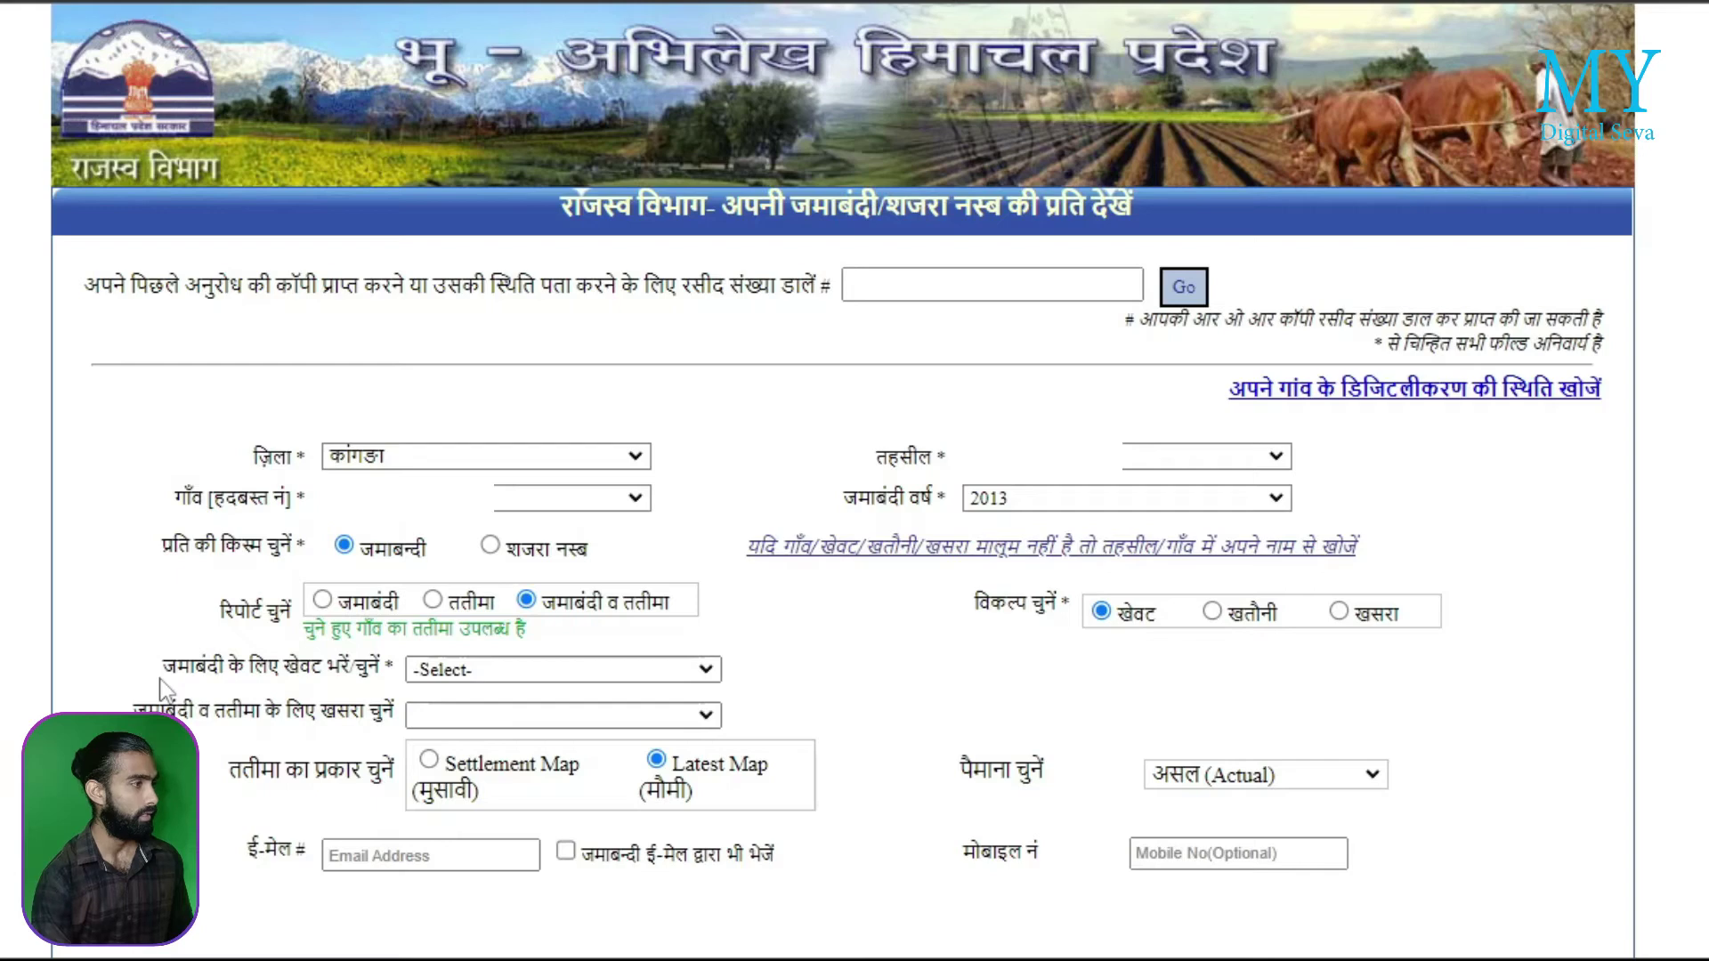
pyautogui.click(443, 678)
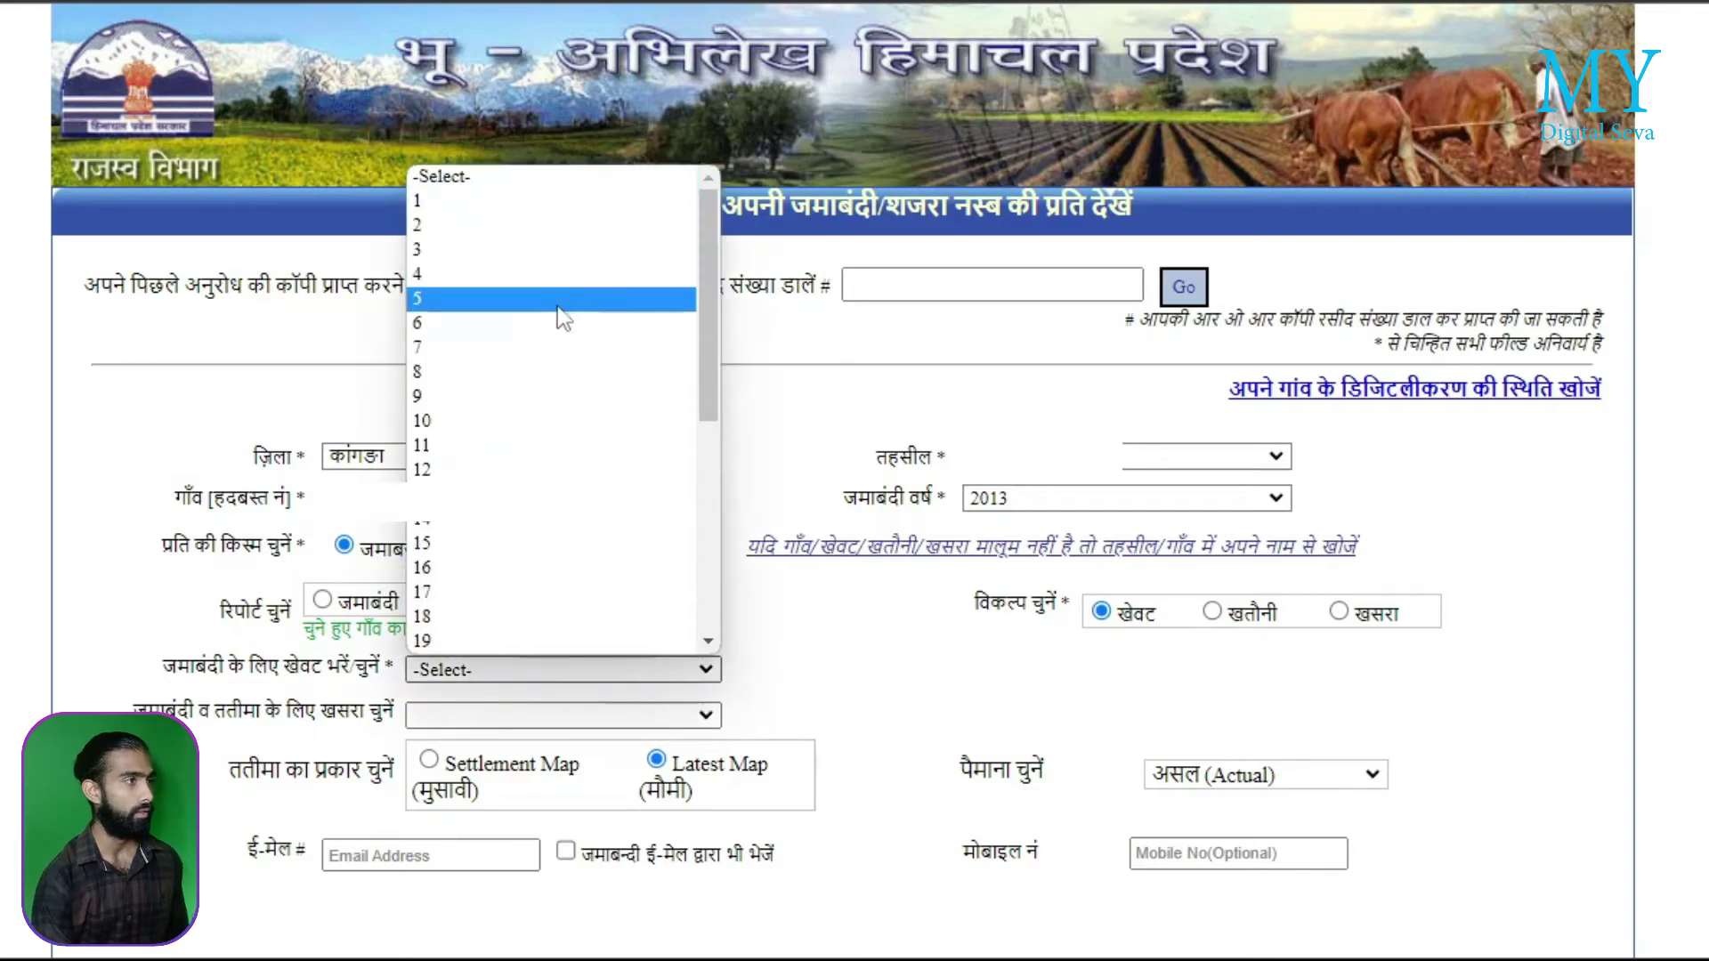
pyautogui.click(510, 207)
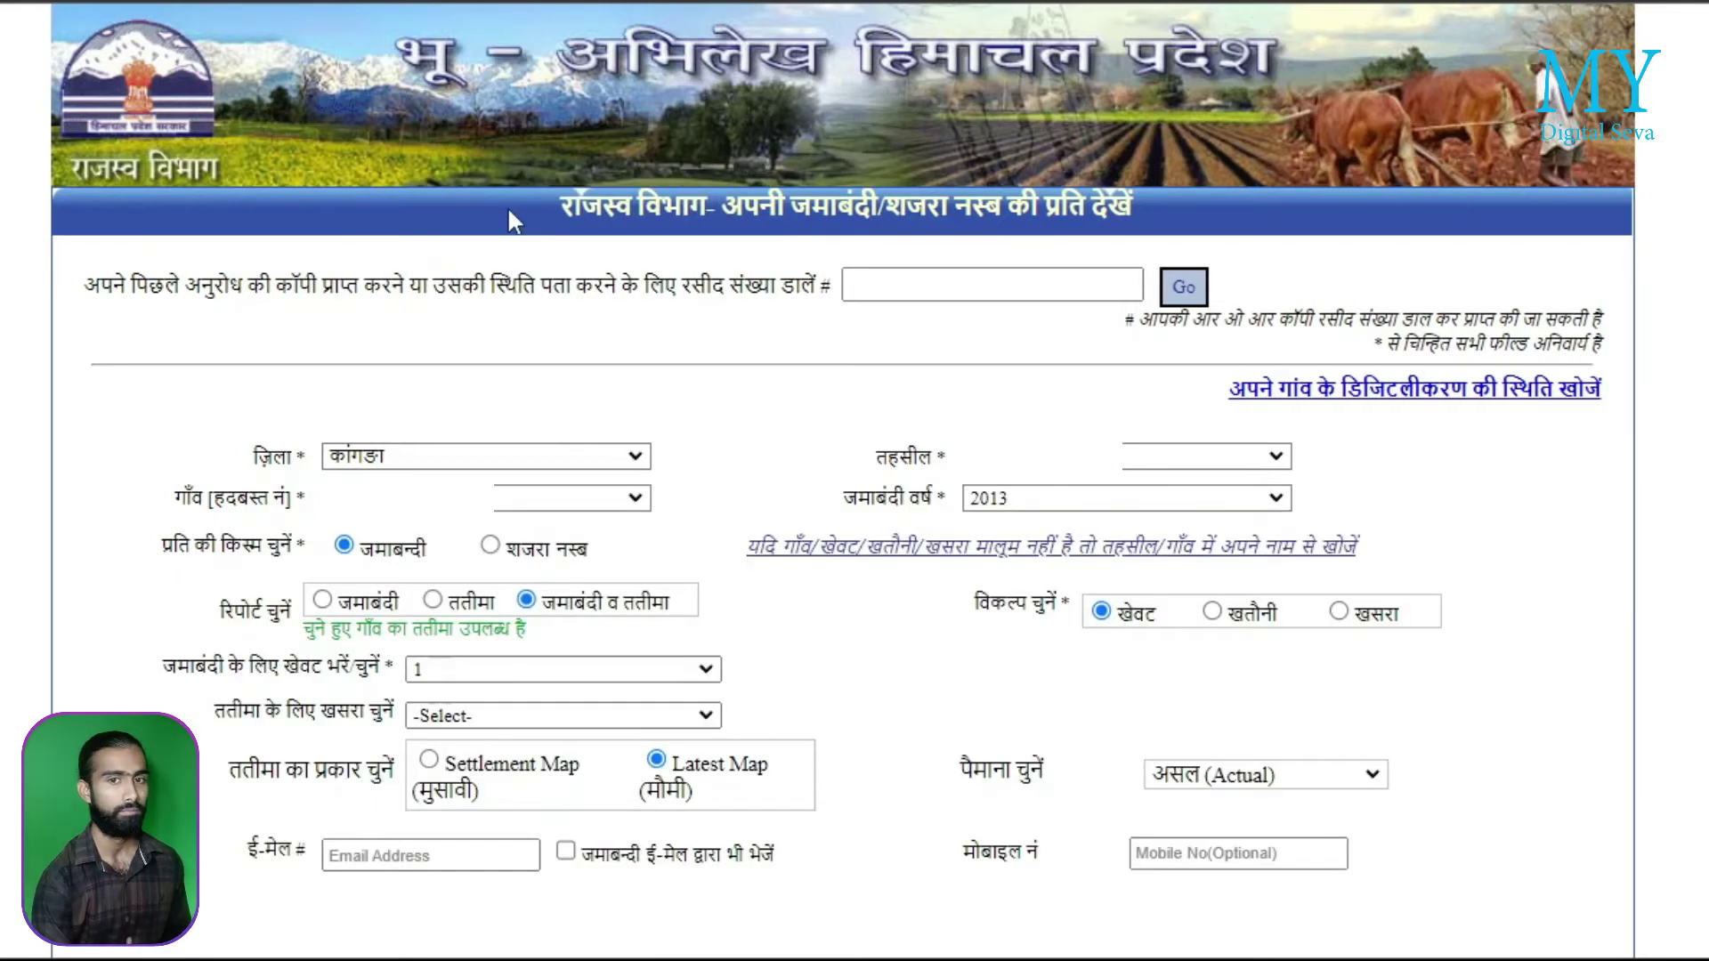
pyautogui.scroll(-2, 458, 583)
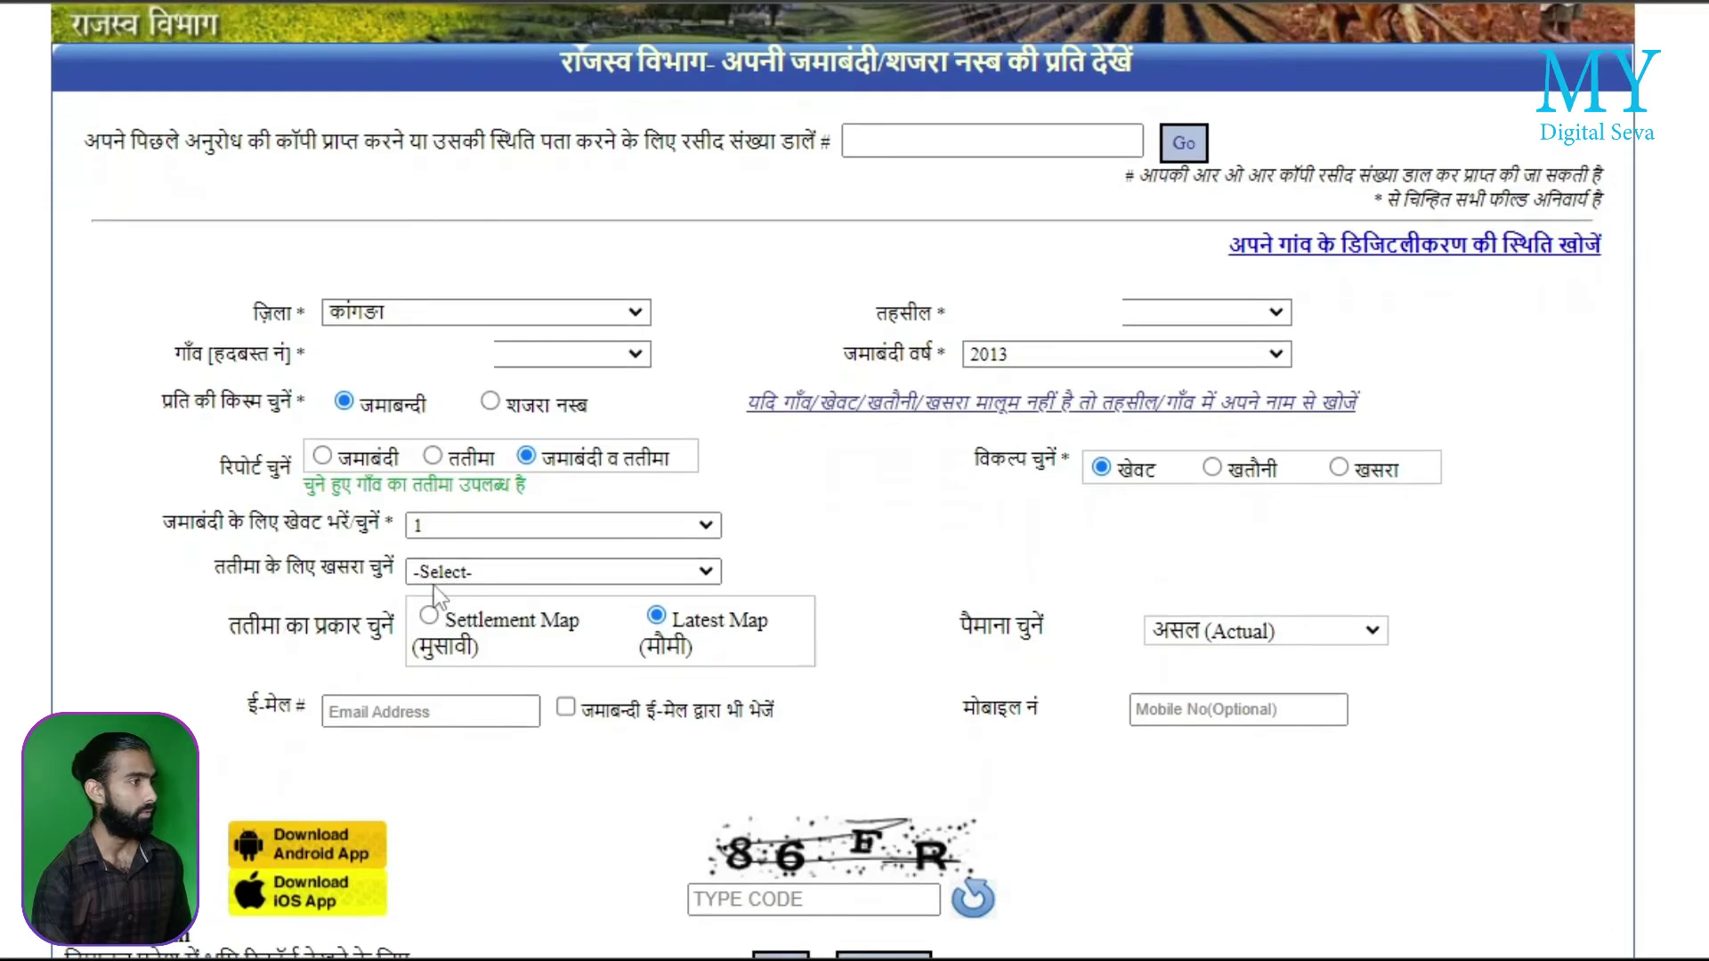
pyautogui.click(461, 574)
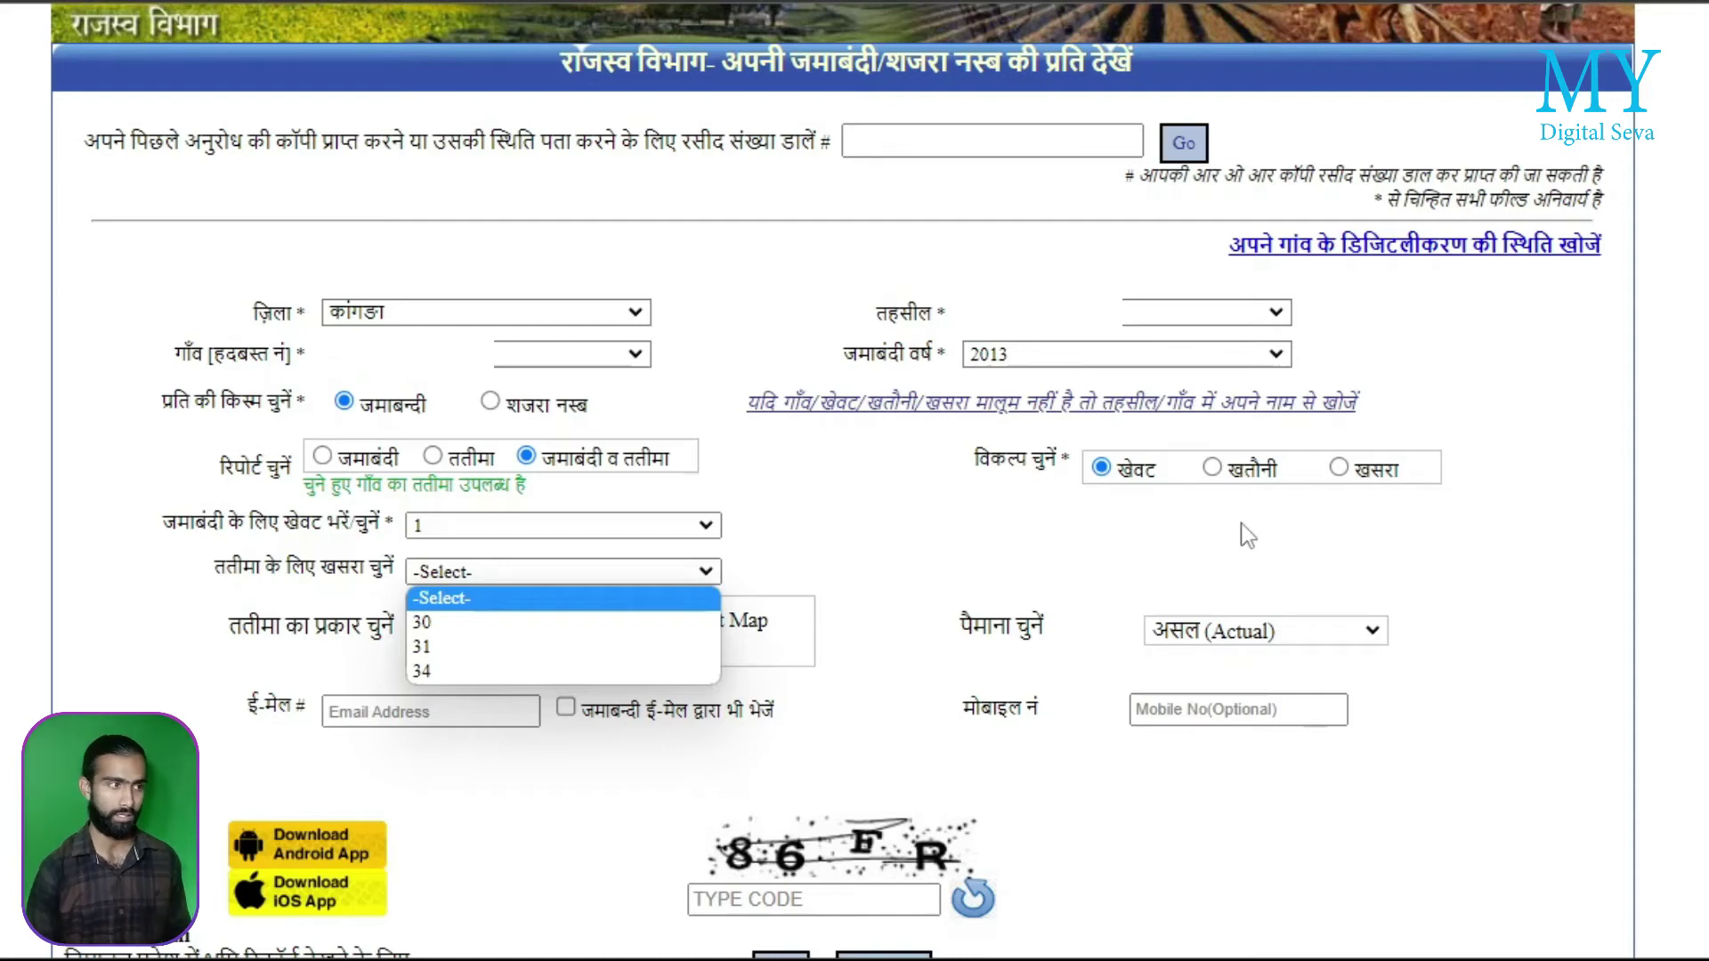
pyautogui.click(573, 623)
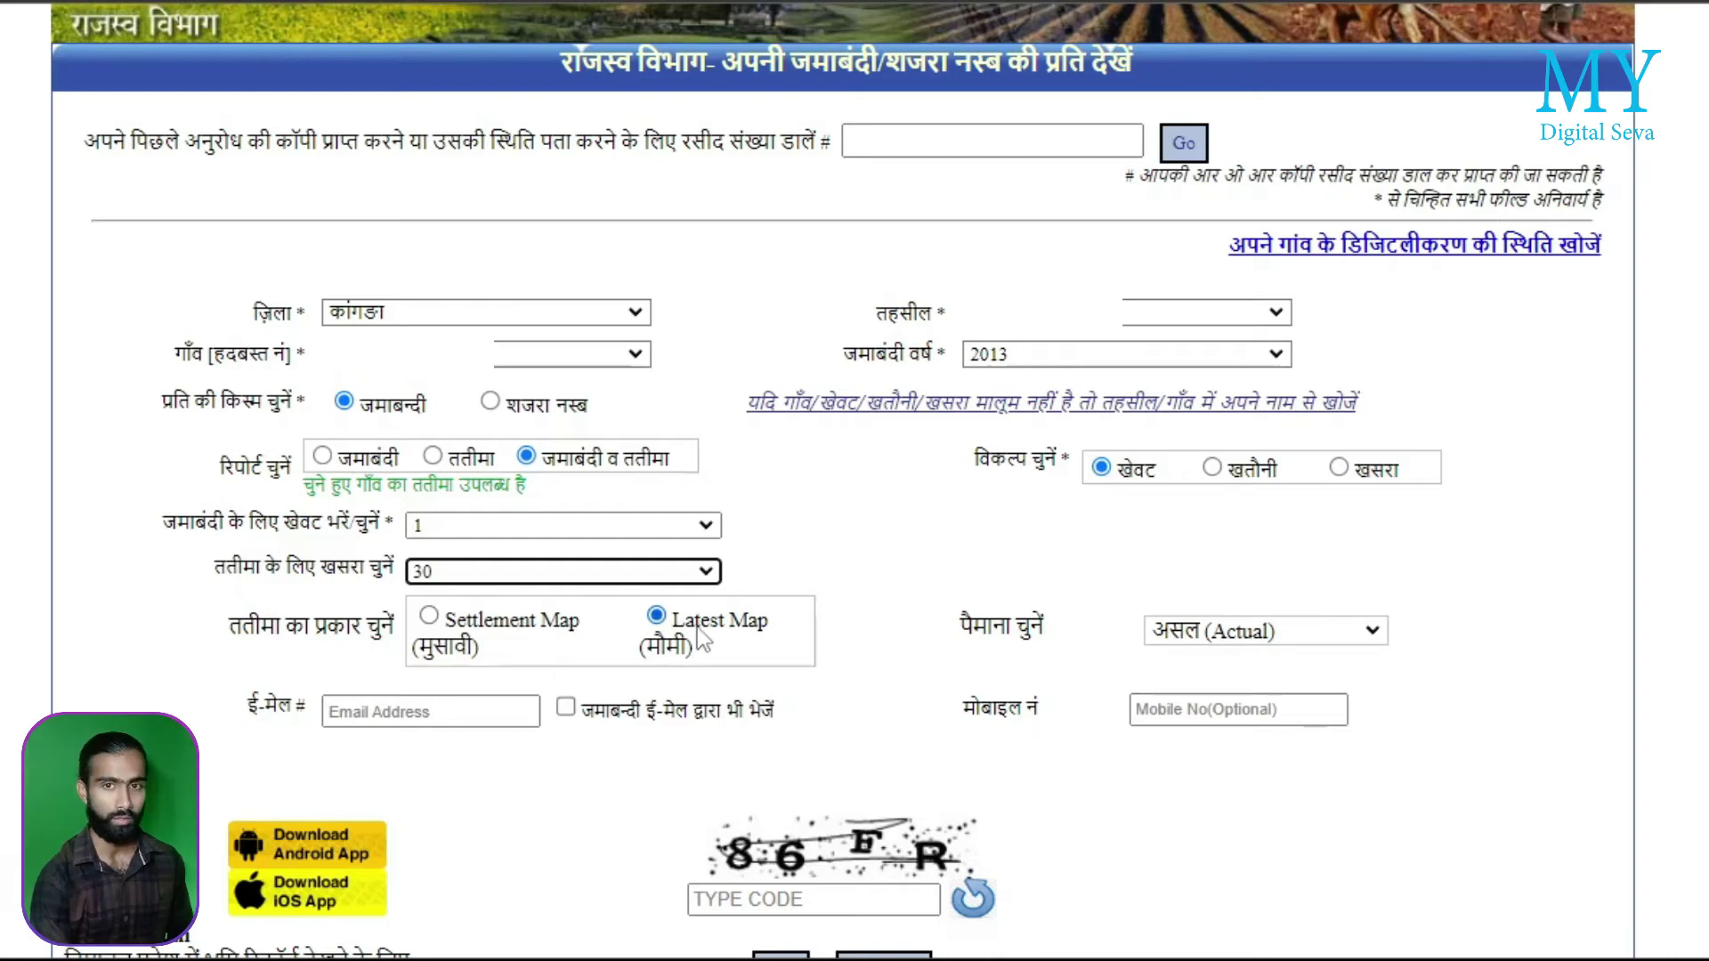
# Enter the captcha verification code, submit the combined request and read through the resulting report
pyautogui.scroll(-2, 699, 634)
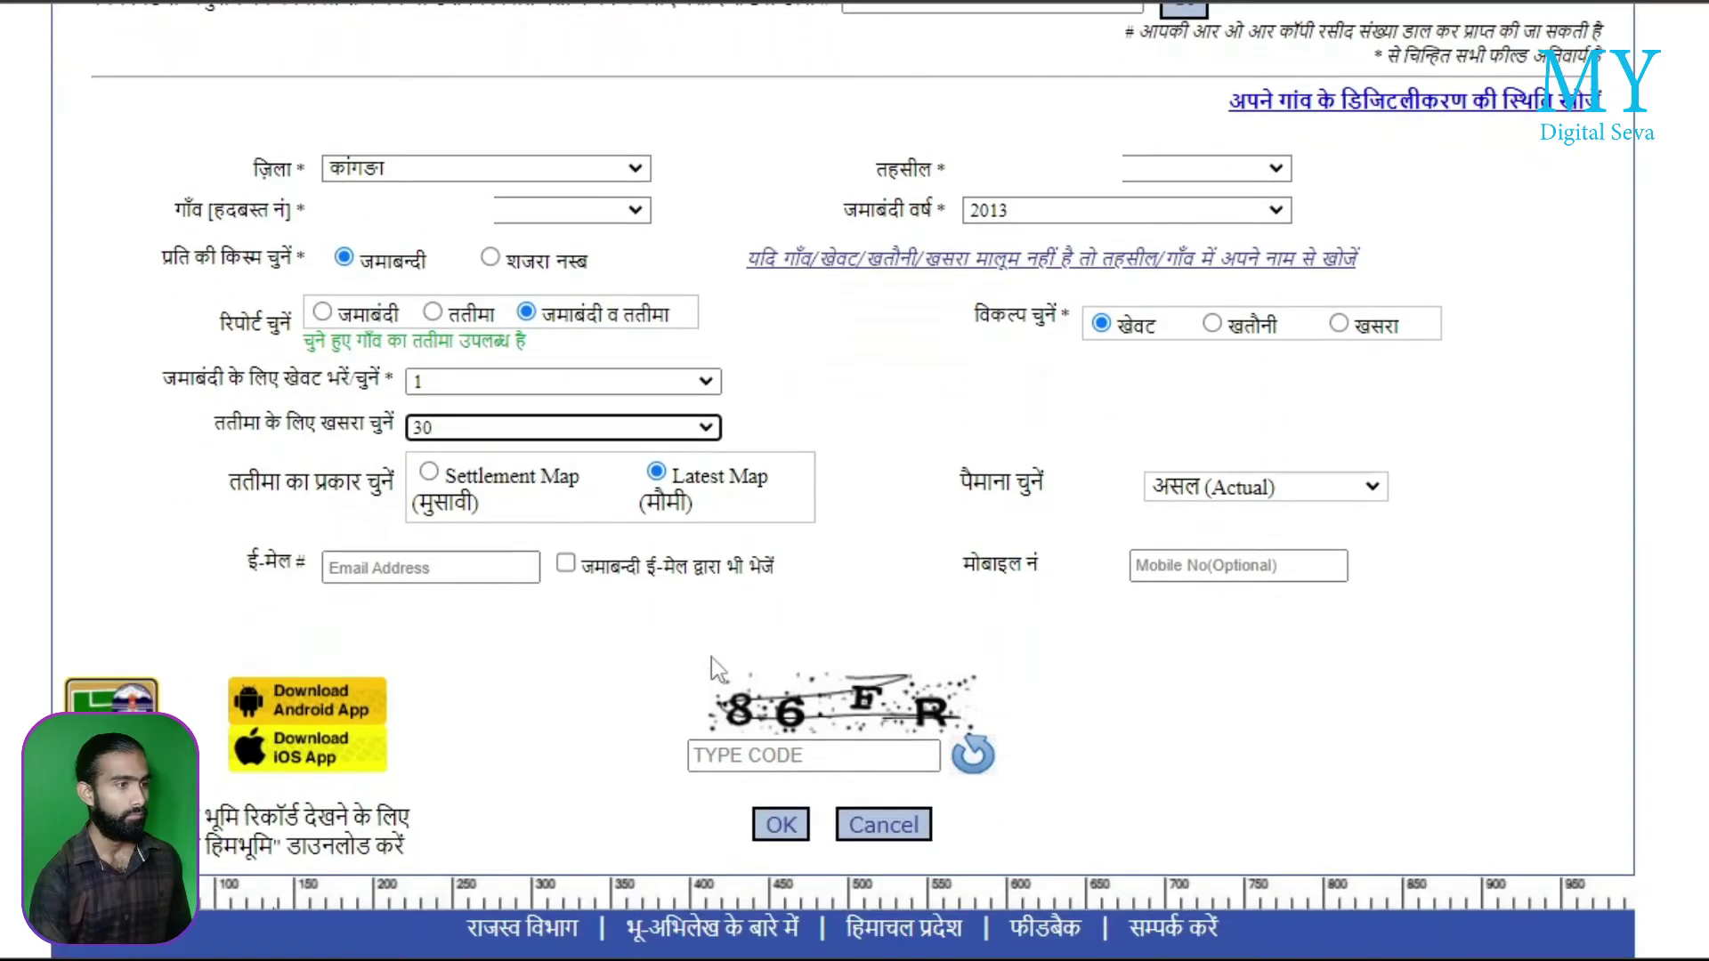
pyautogui.click(769, 771)
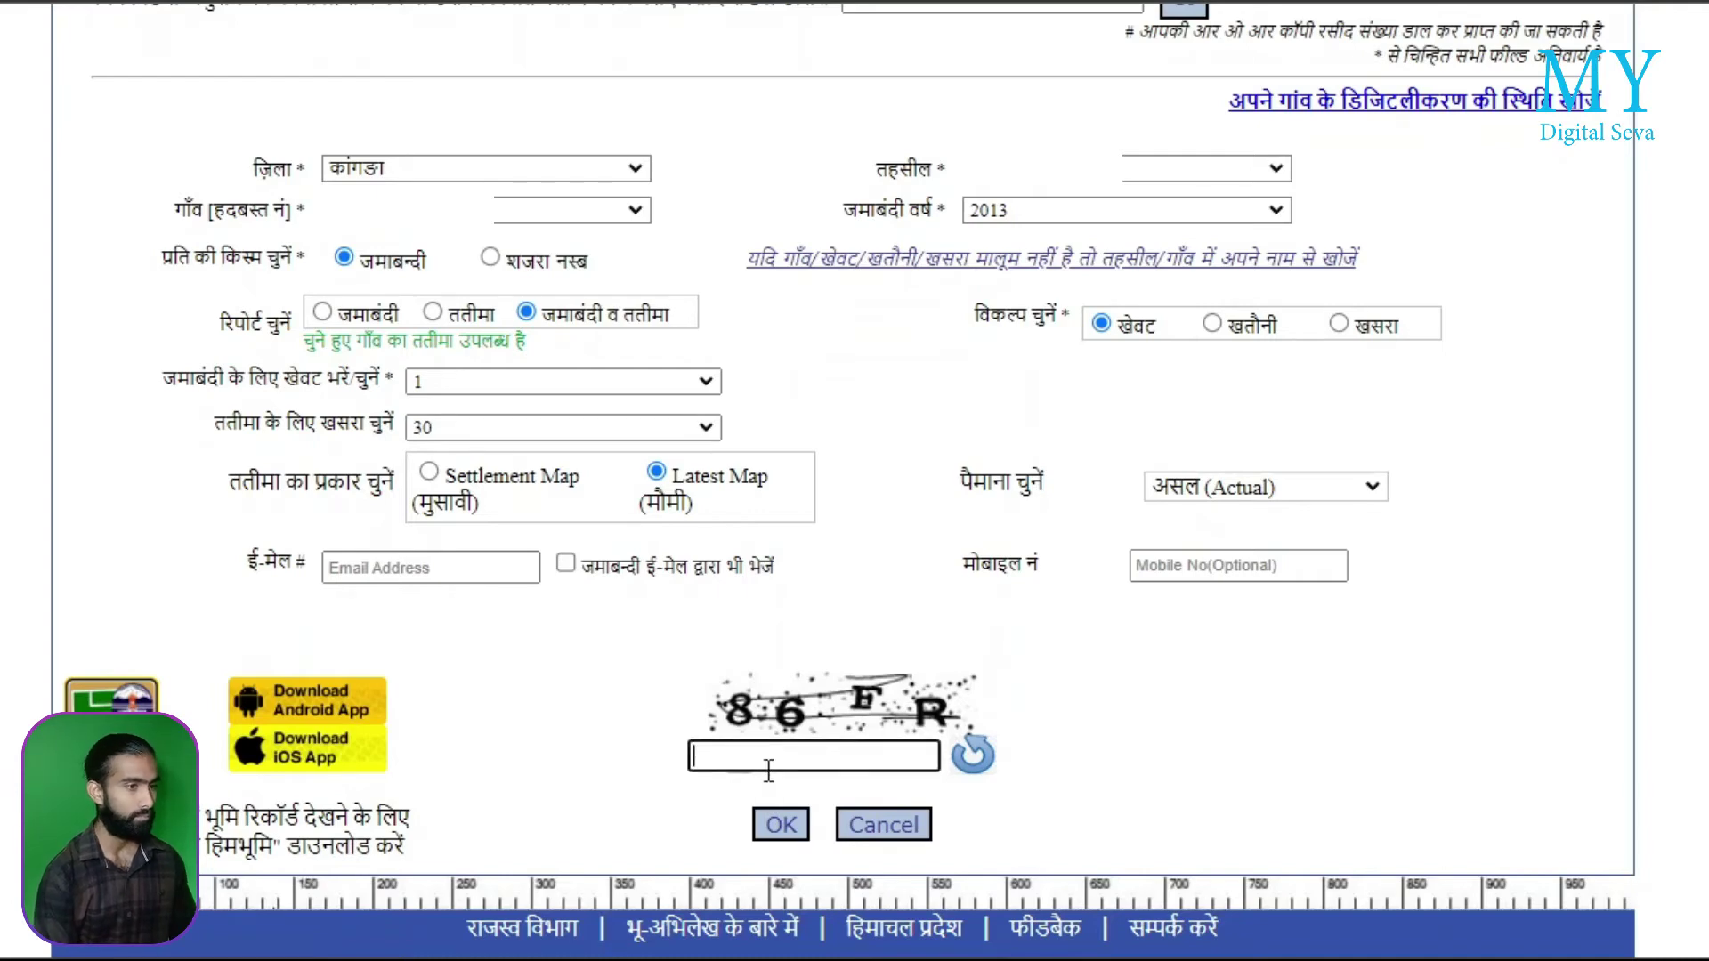
pyautogui.write('86FR')
pyautogui.click(779, 830)
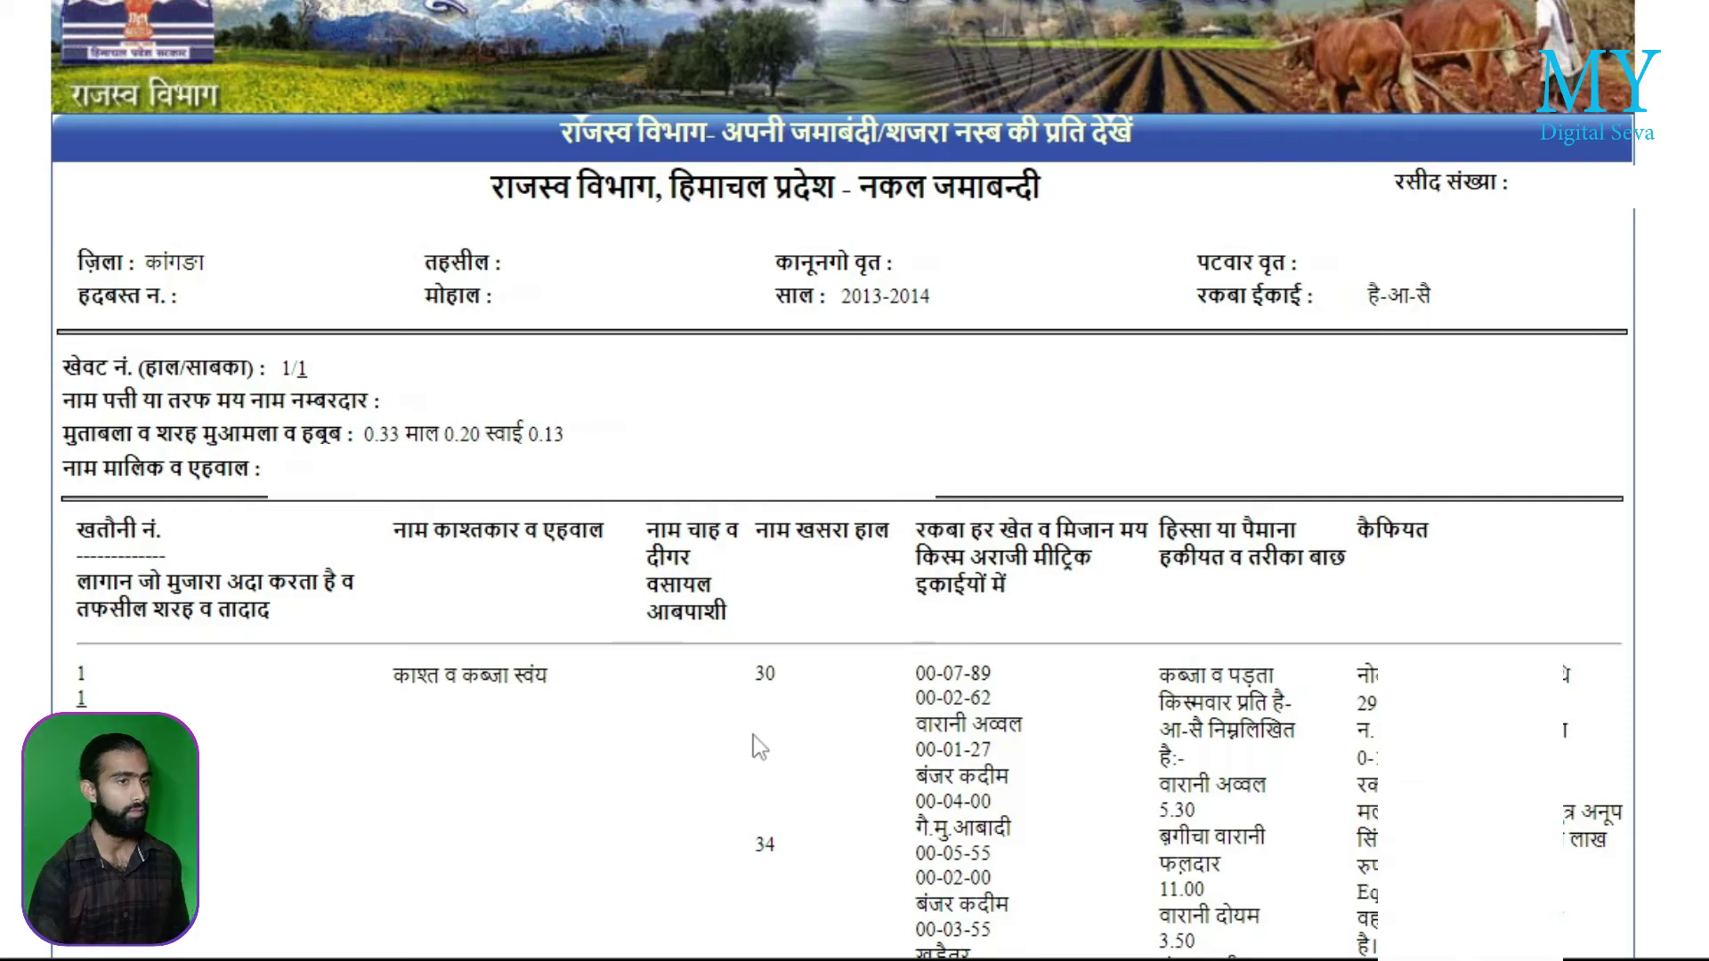
pyautogui.scroll(-5, 753, 739)
pyautogui.scroll(-9, 753, 746)
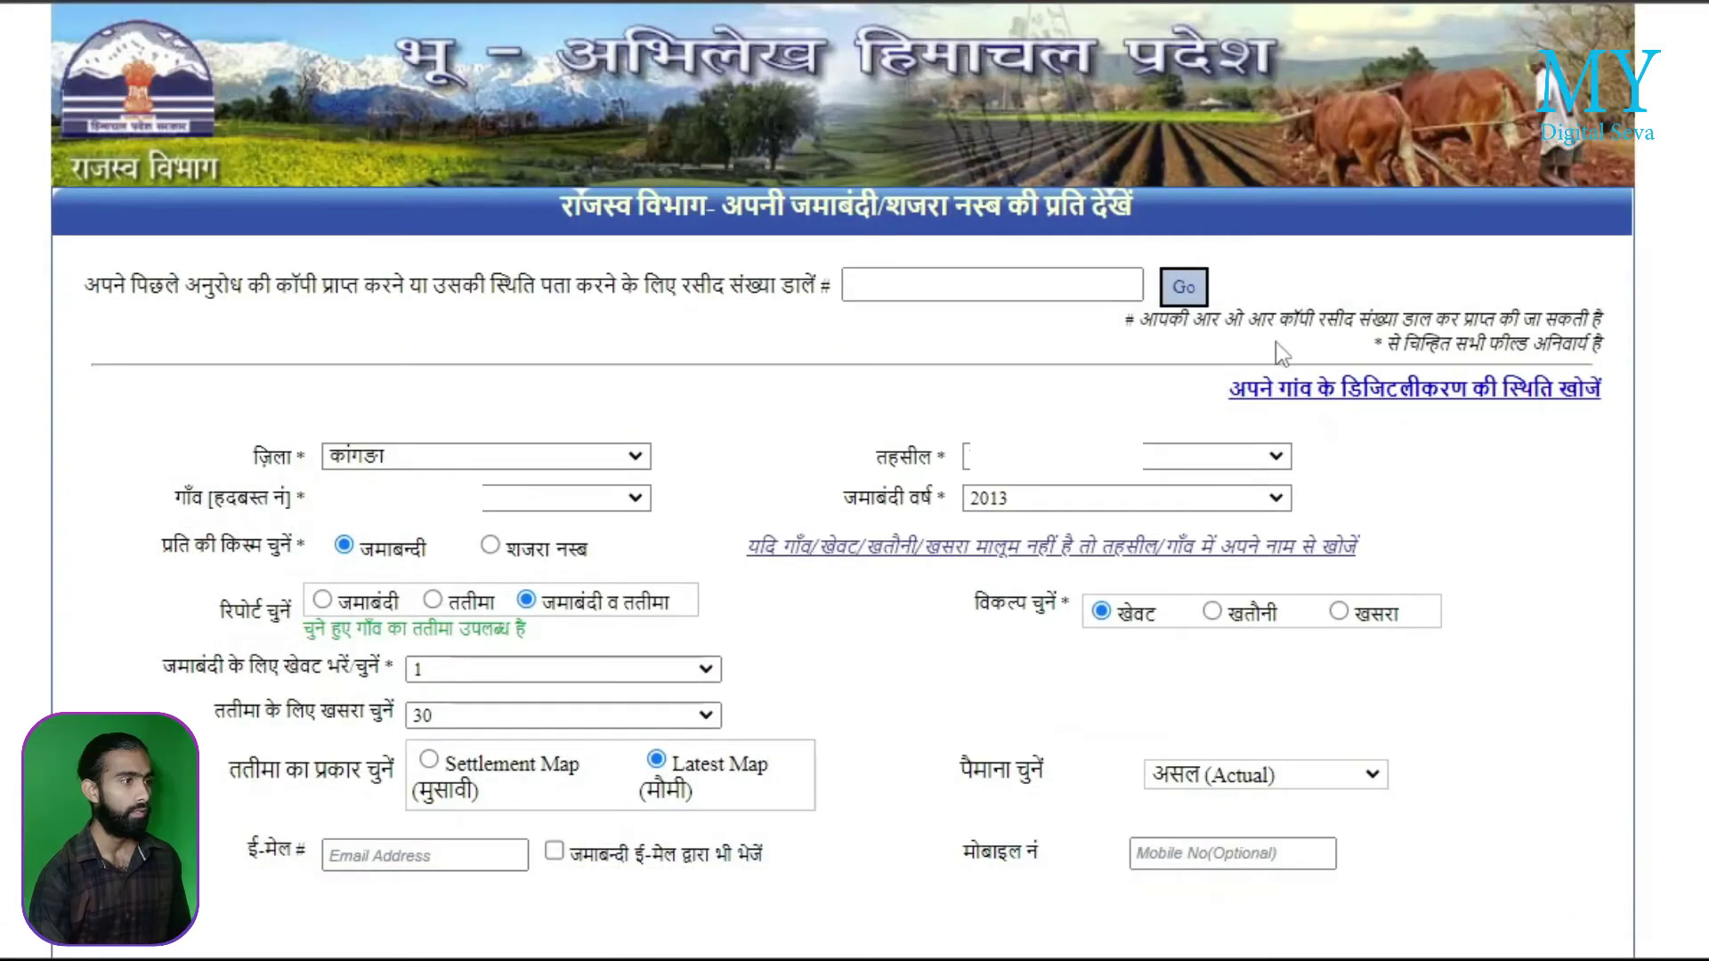
# Set the जमाबंदी वर्ष to 2018 and choose शजरा नस्ब as the copy type
pyautogui.scroll(-2, 971, 703)
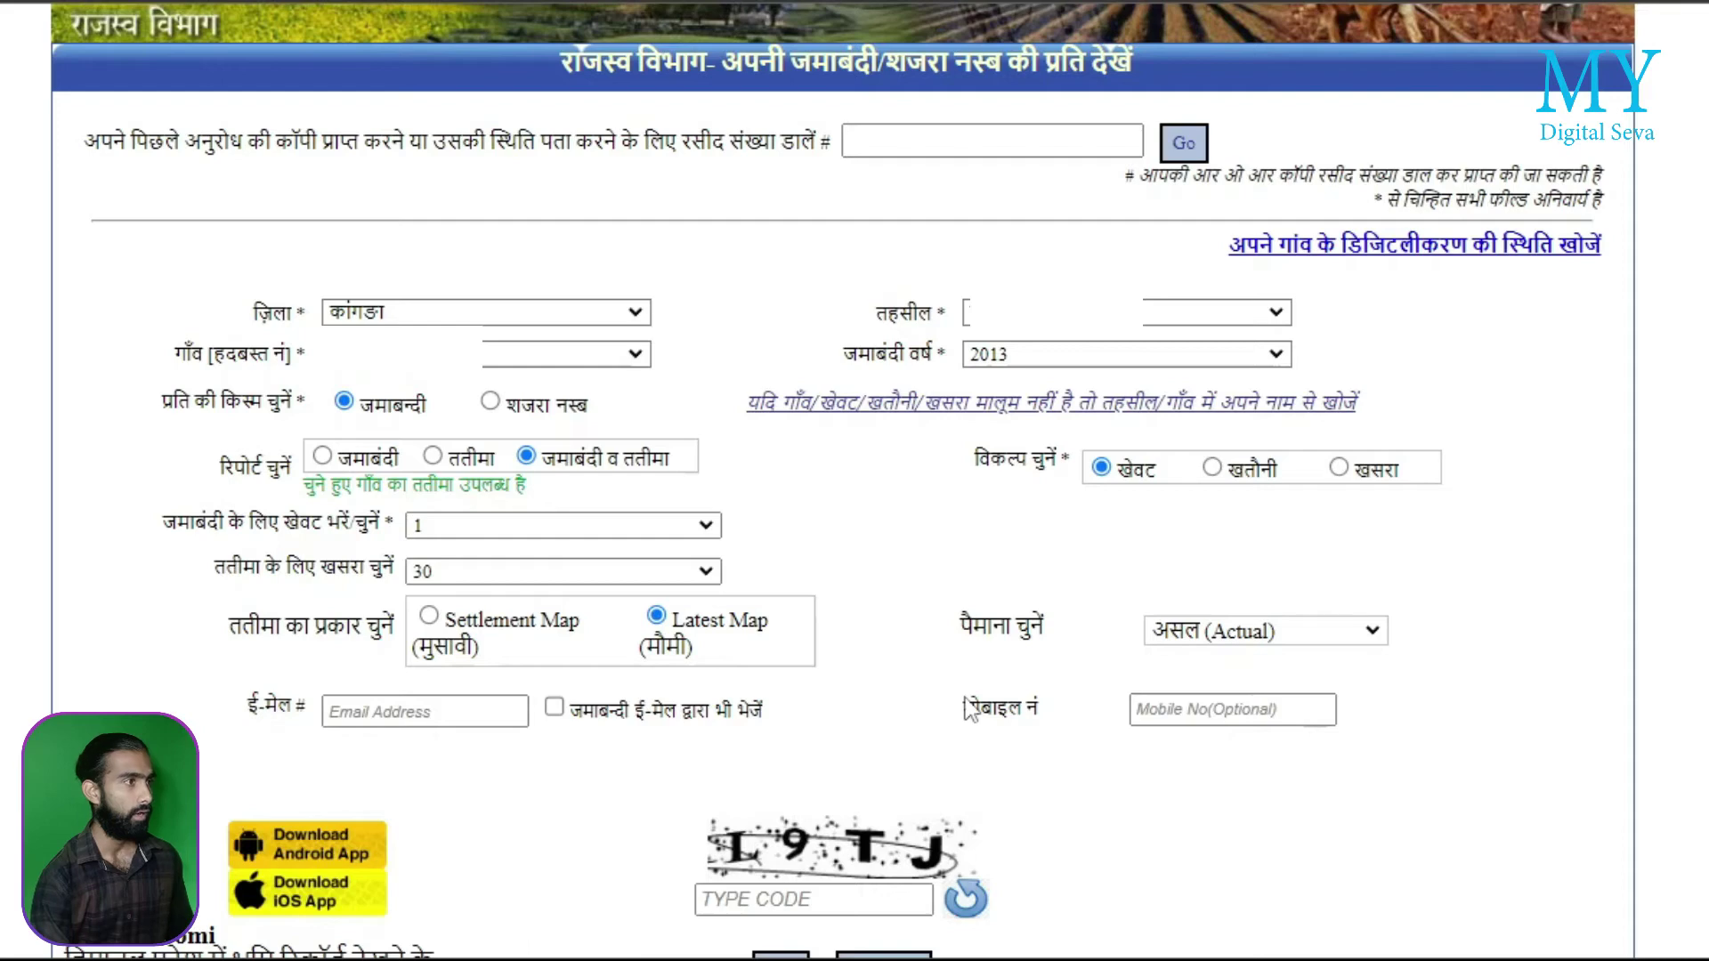
pyautogui.click(490, 402)
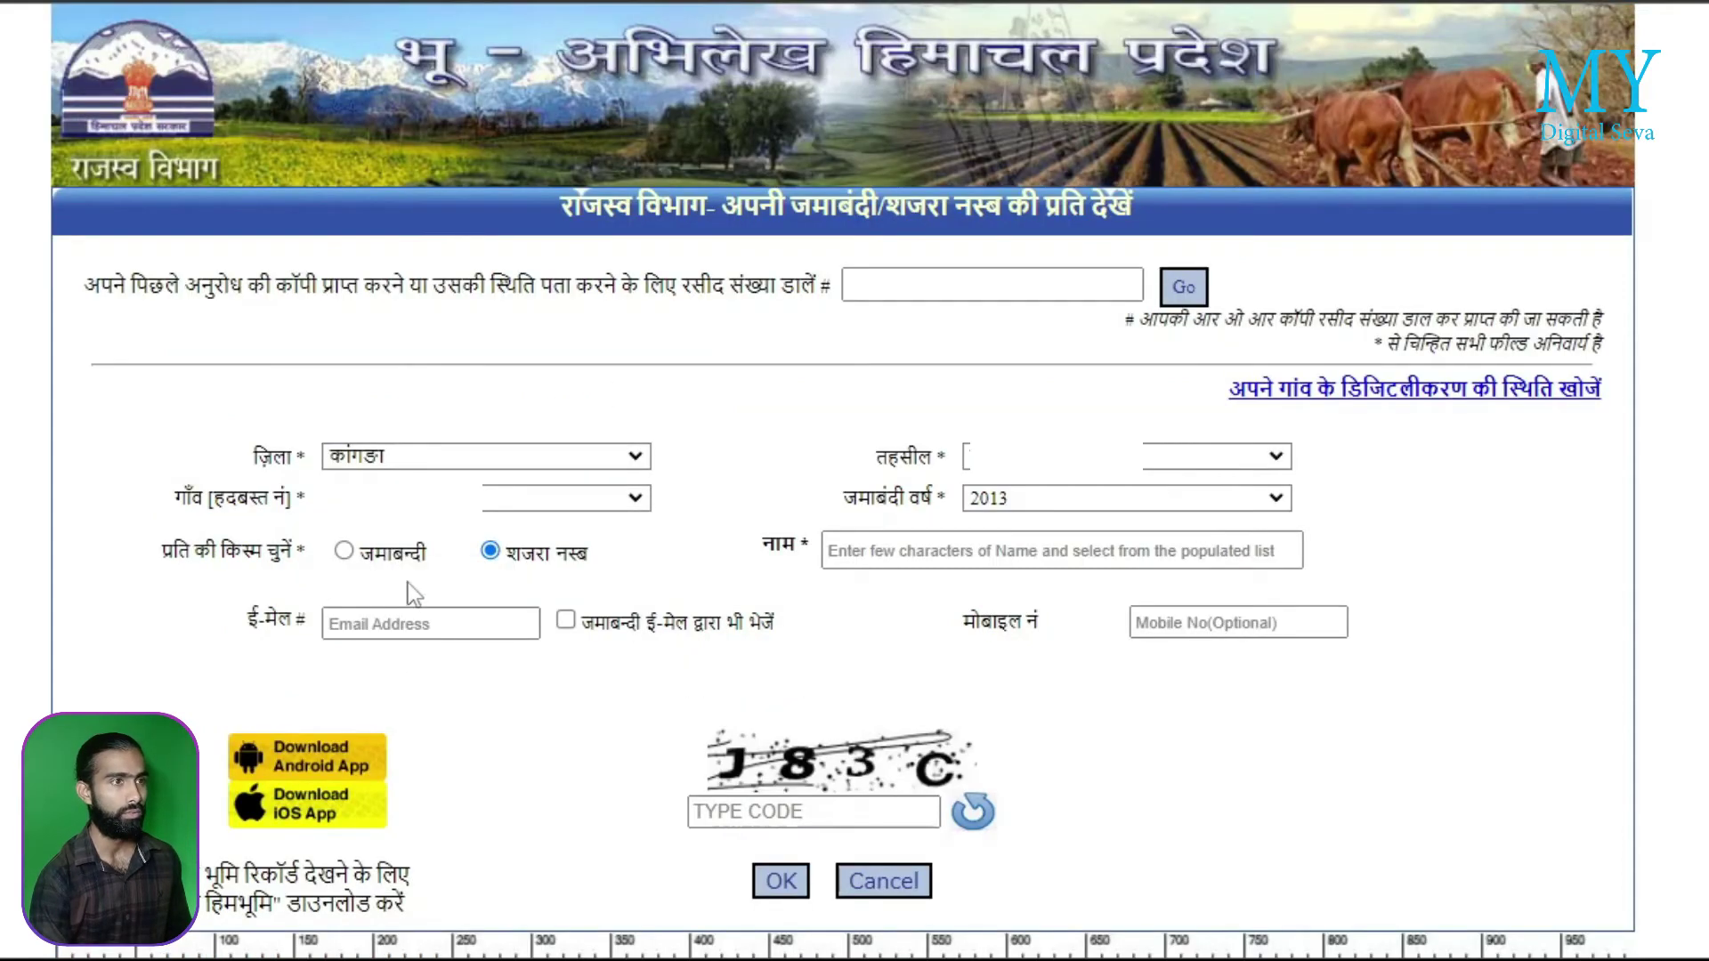
pyautogui.scroll(-2, 265, 598)
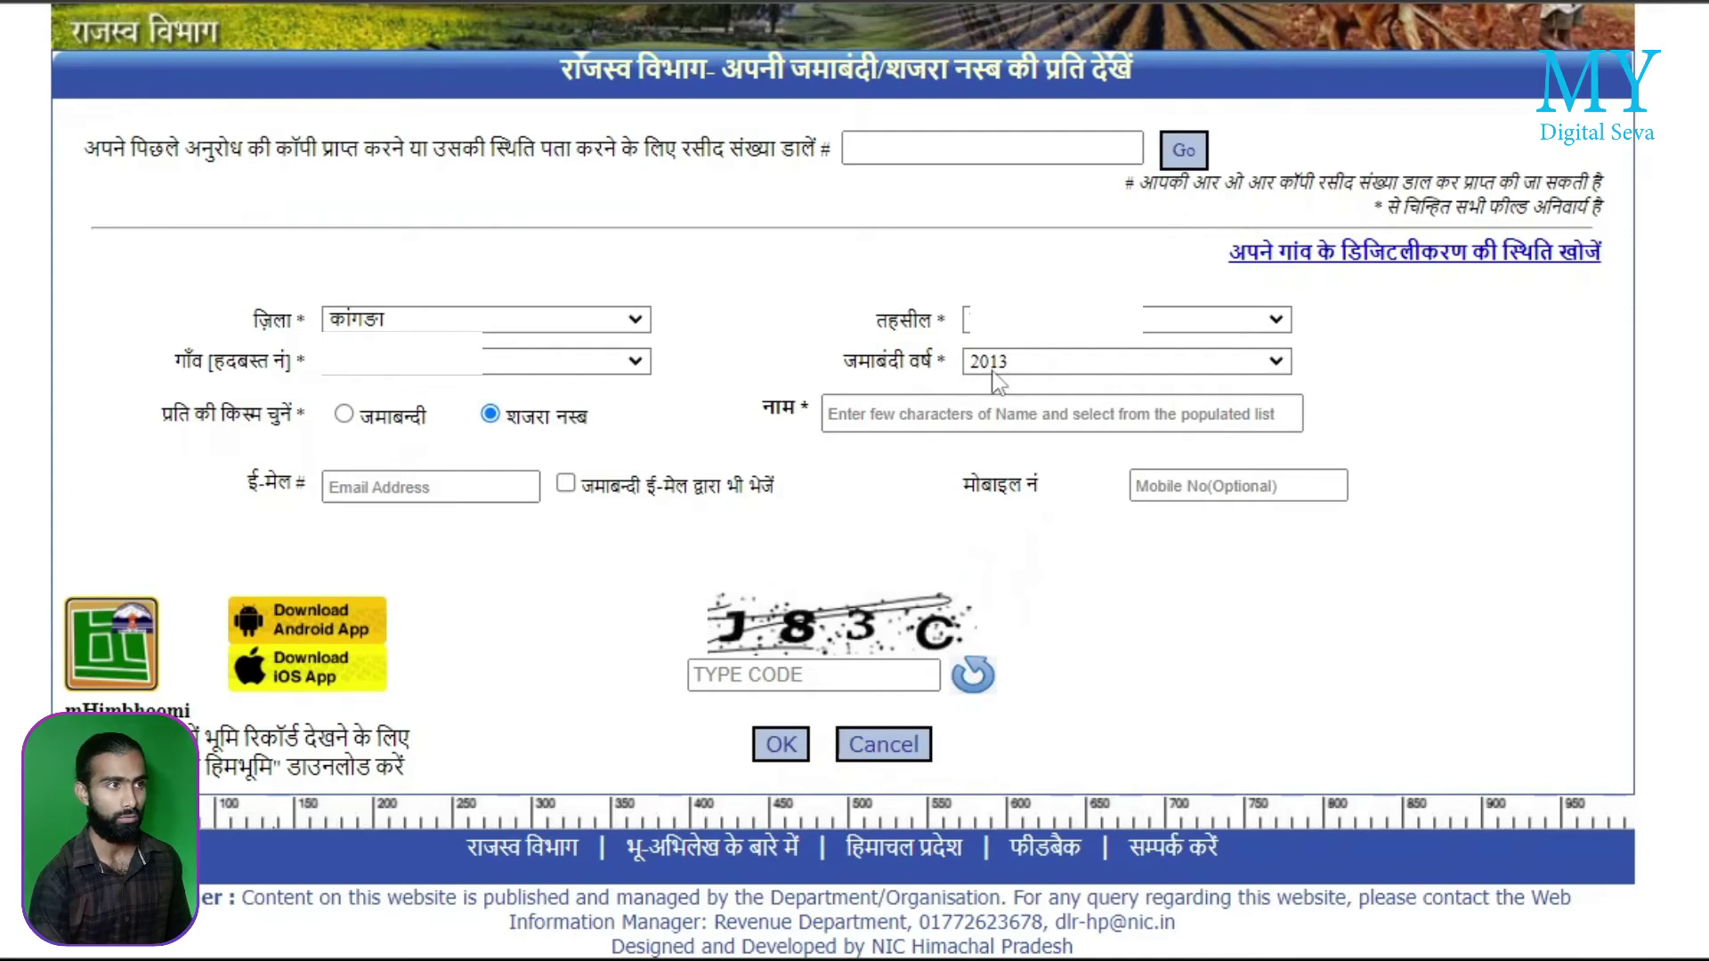
pyautogui.moveTo(846, 365); pyautogui.dragTo(928, 367)
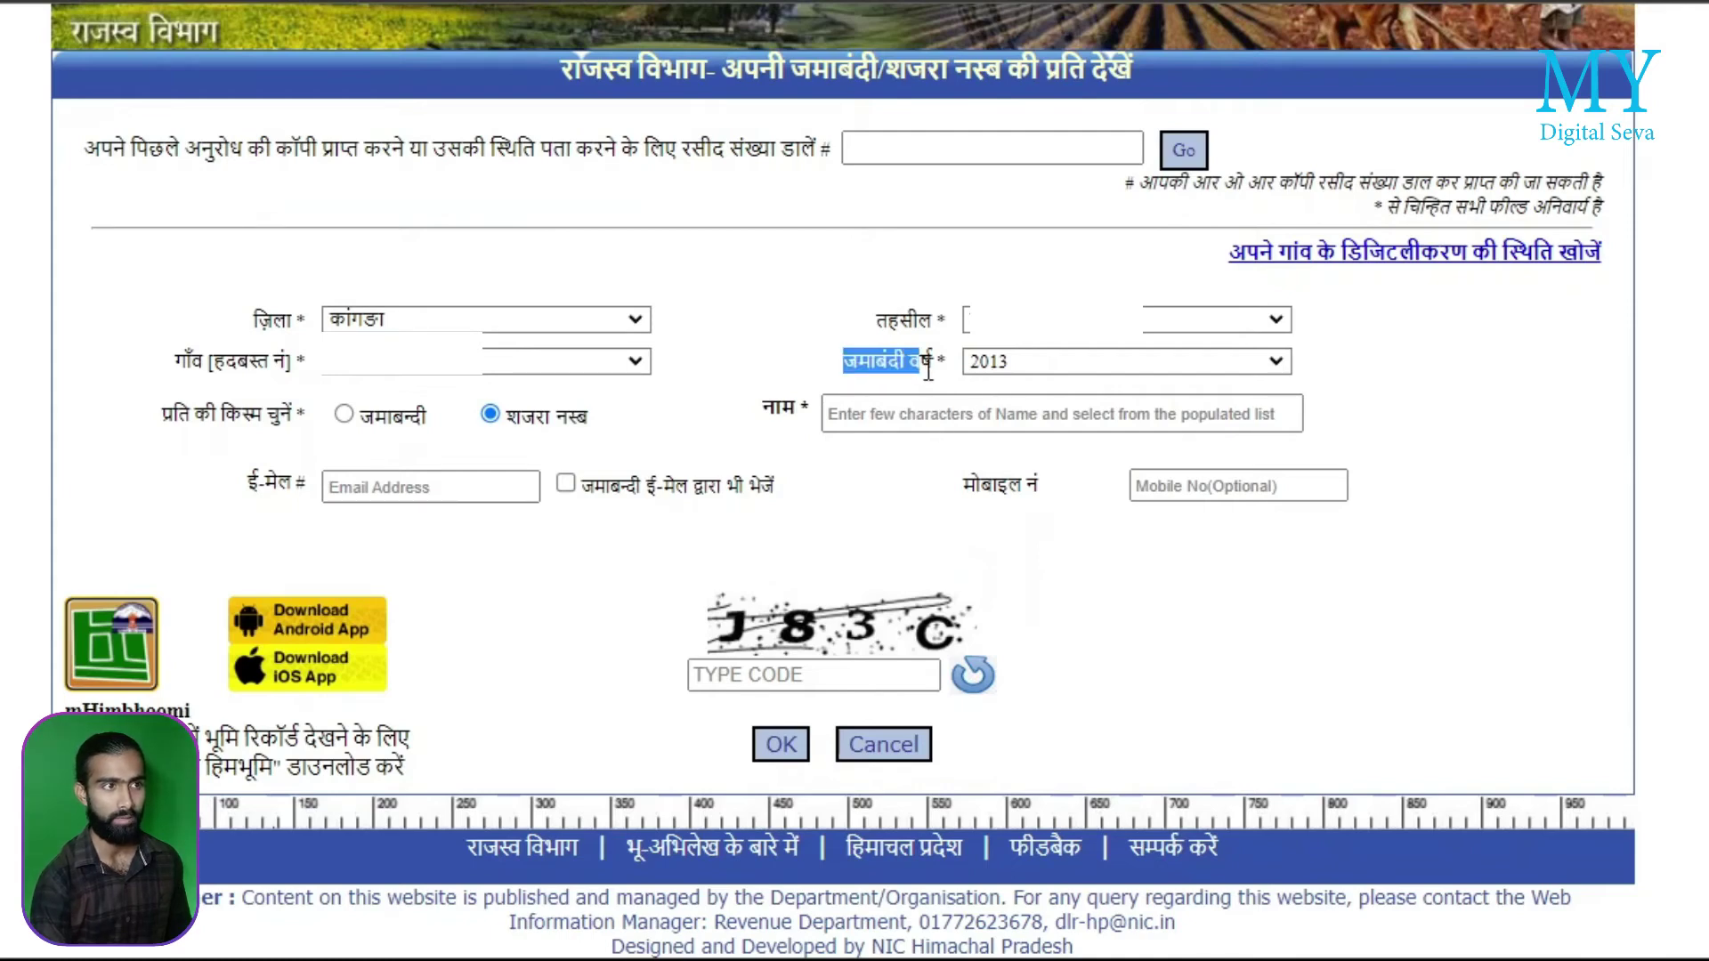
pyautogui.click(1066, 368)
pyautogui.click(1044, 488)
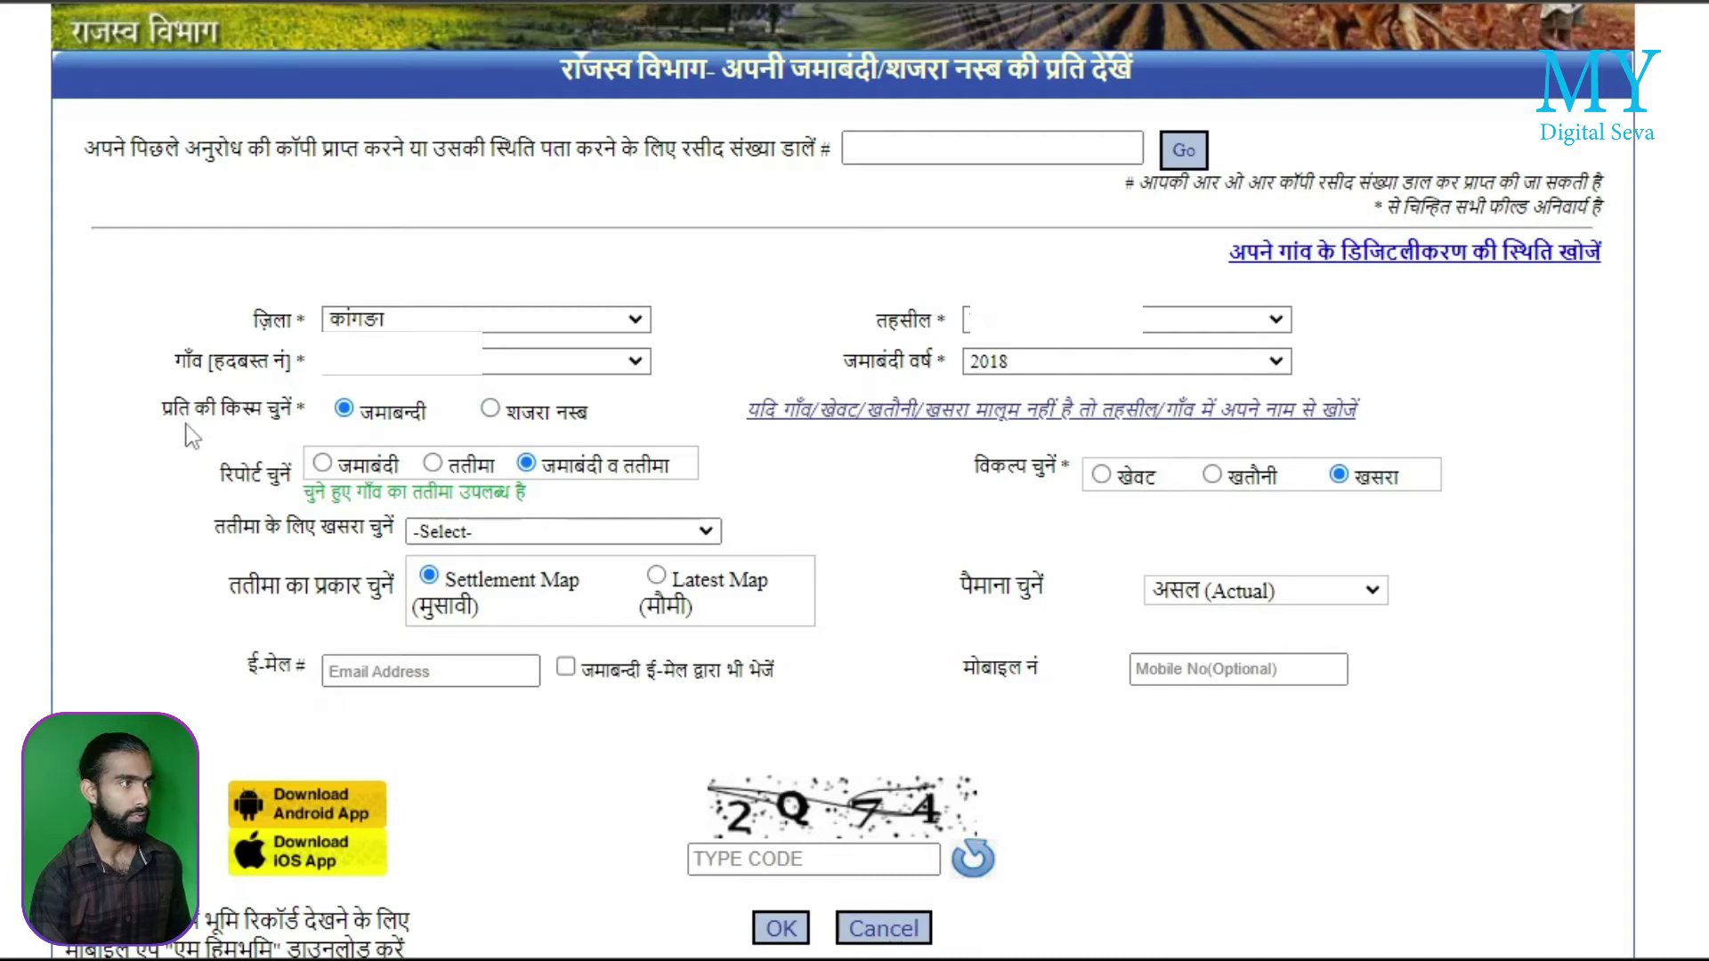
pyautogui.click(491, 408)
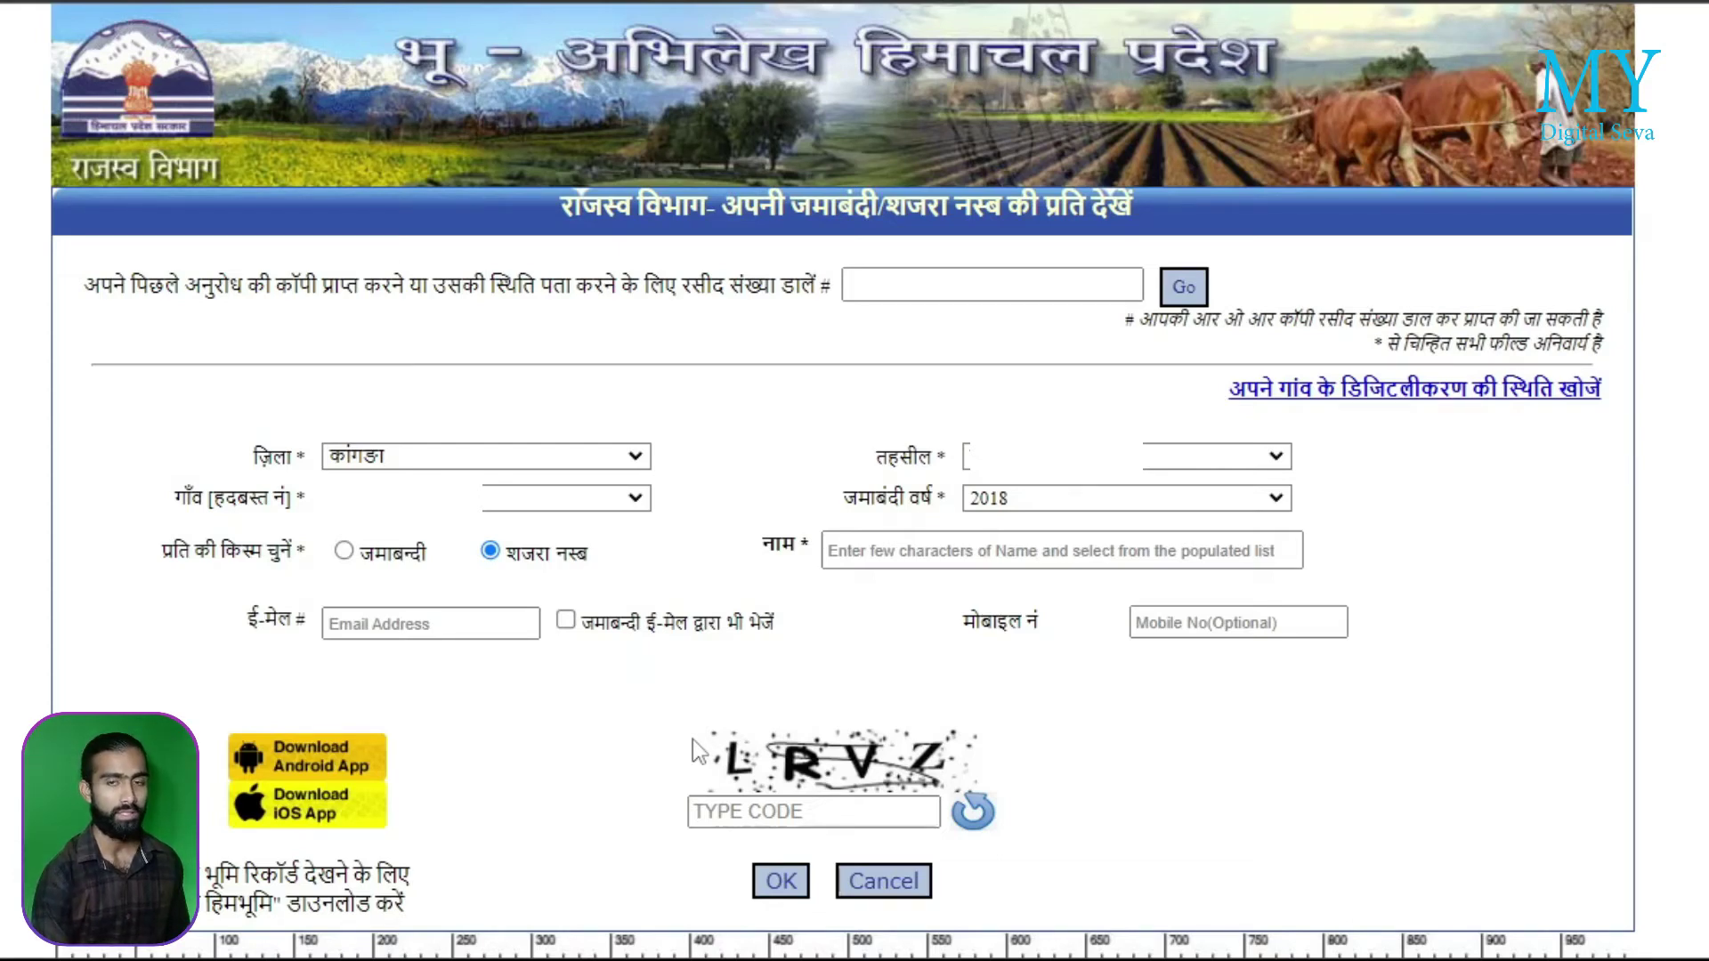
# Enter the first characters of the owner's name in the नाम field and select the matching full name from the suggestions
pyautogui.click(1050, 541)
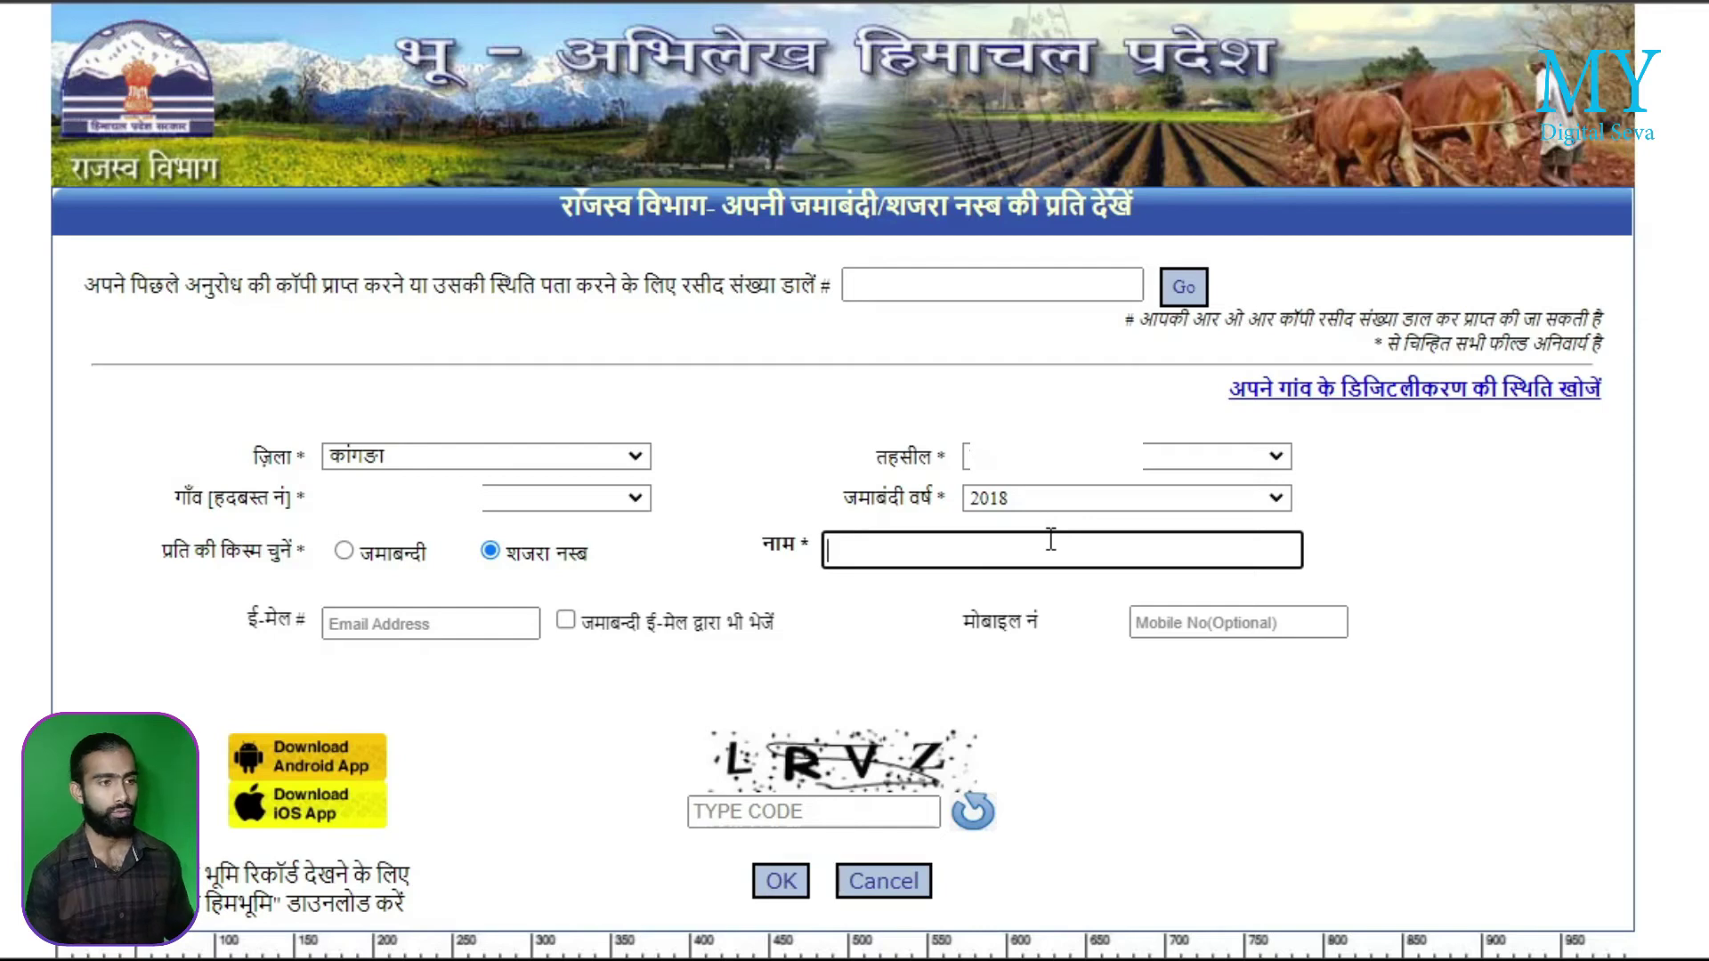
pyautogui.write('रमन')
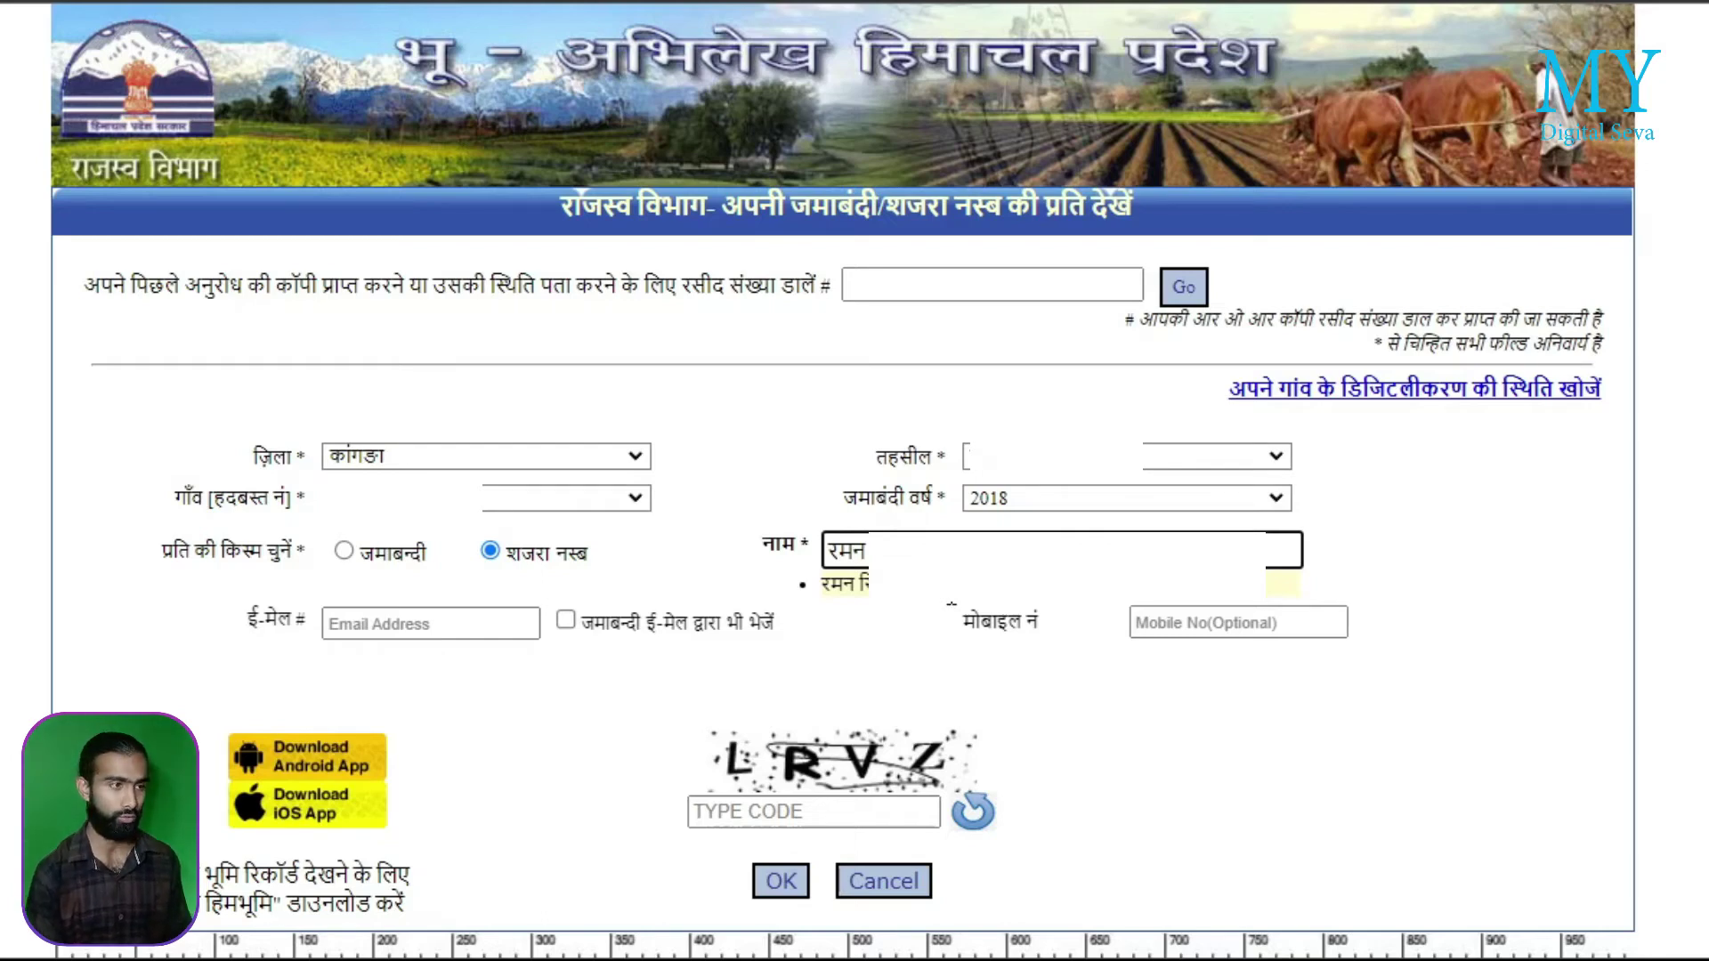
pyautogui.click(944, 605)
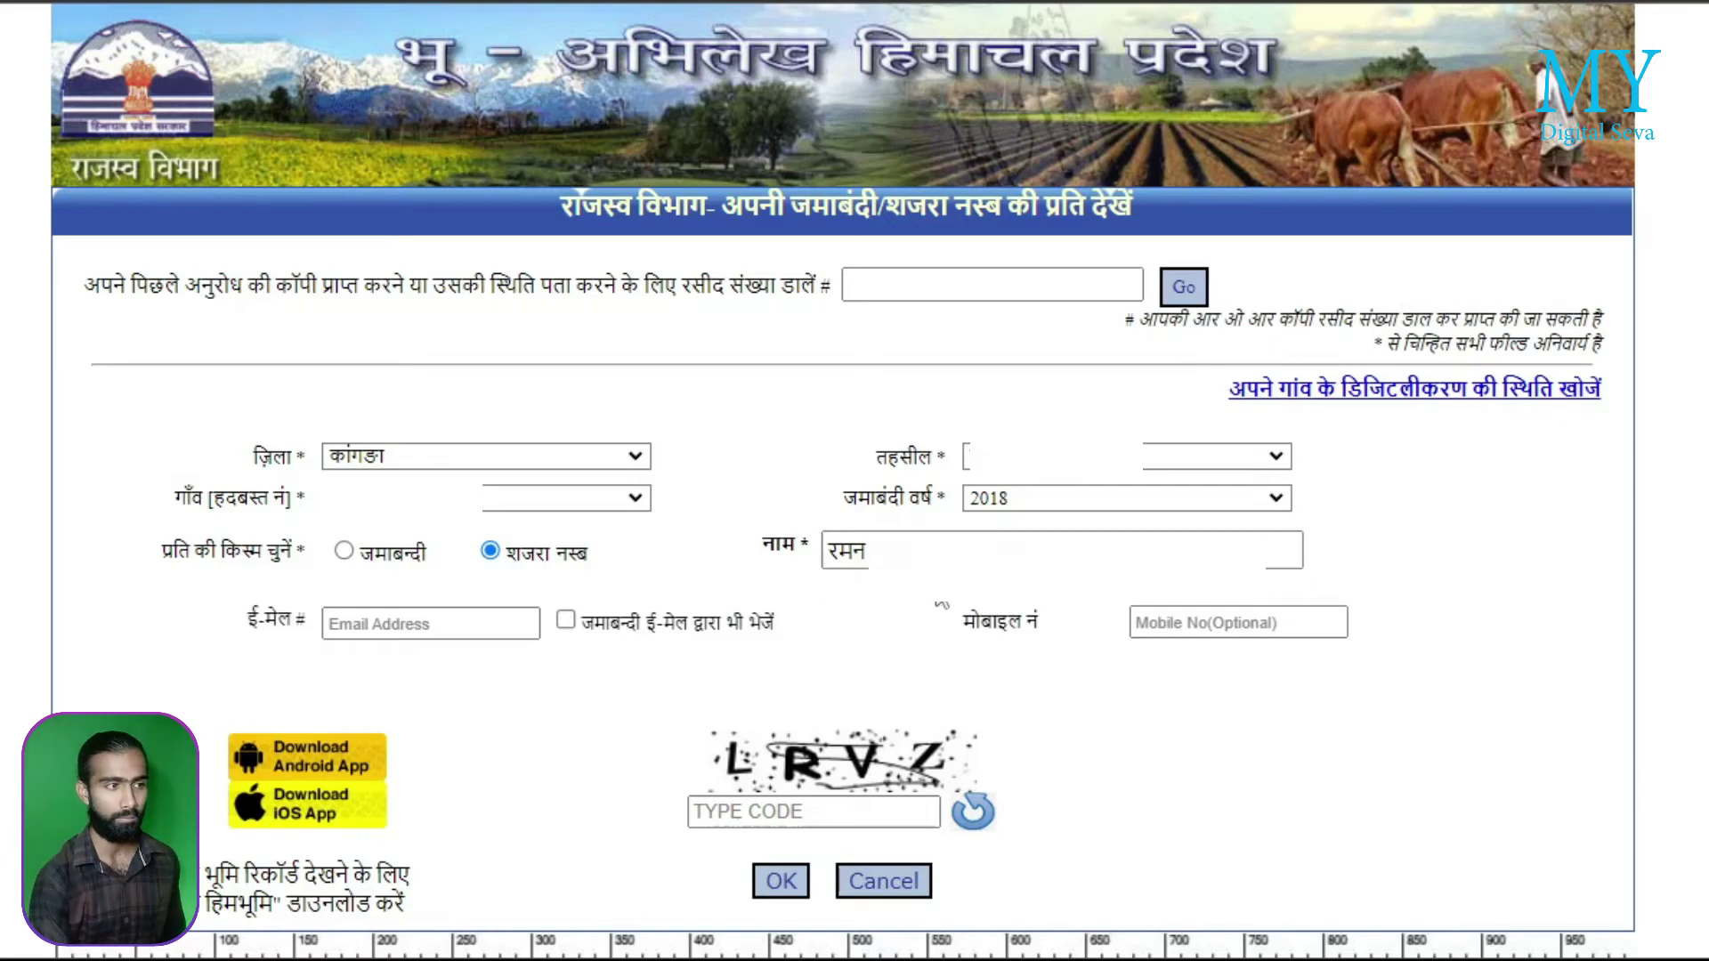
# Enter the captcha verification code, submit the शजरा नस्ब request and look through the family tree report
pyautogui.click(717, 815)
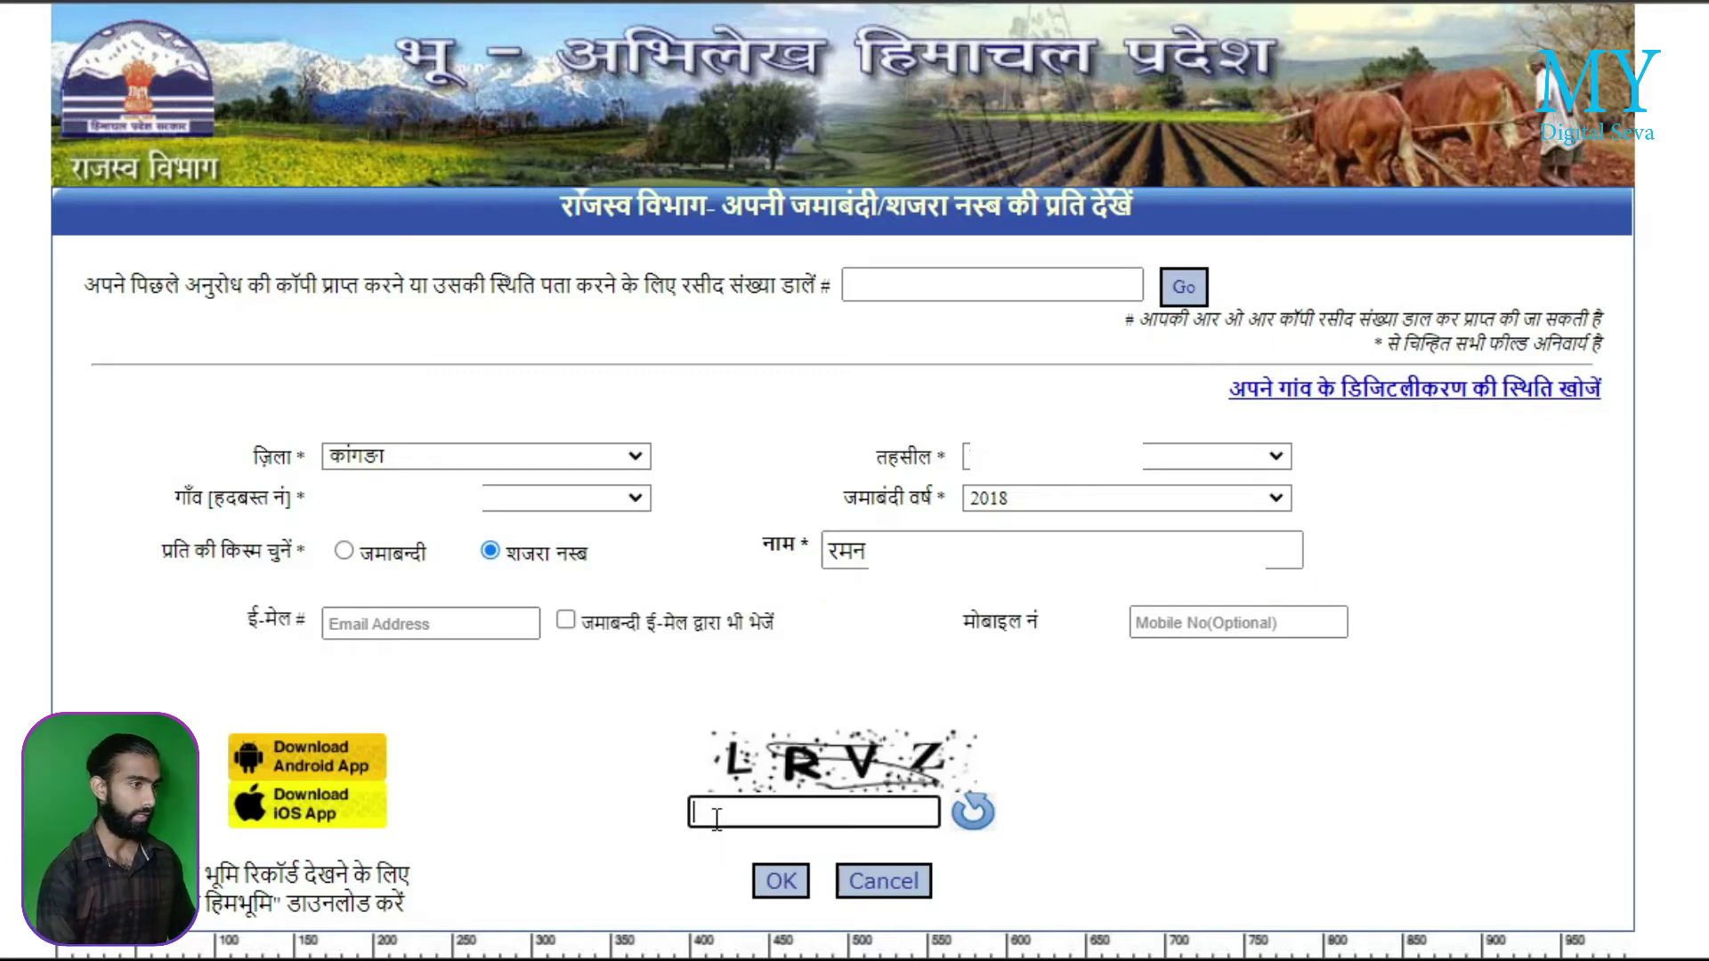
pyautogui.click(766, 873)
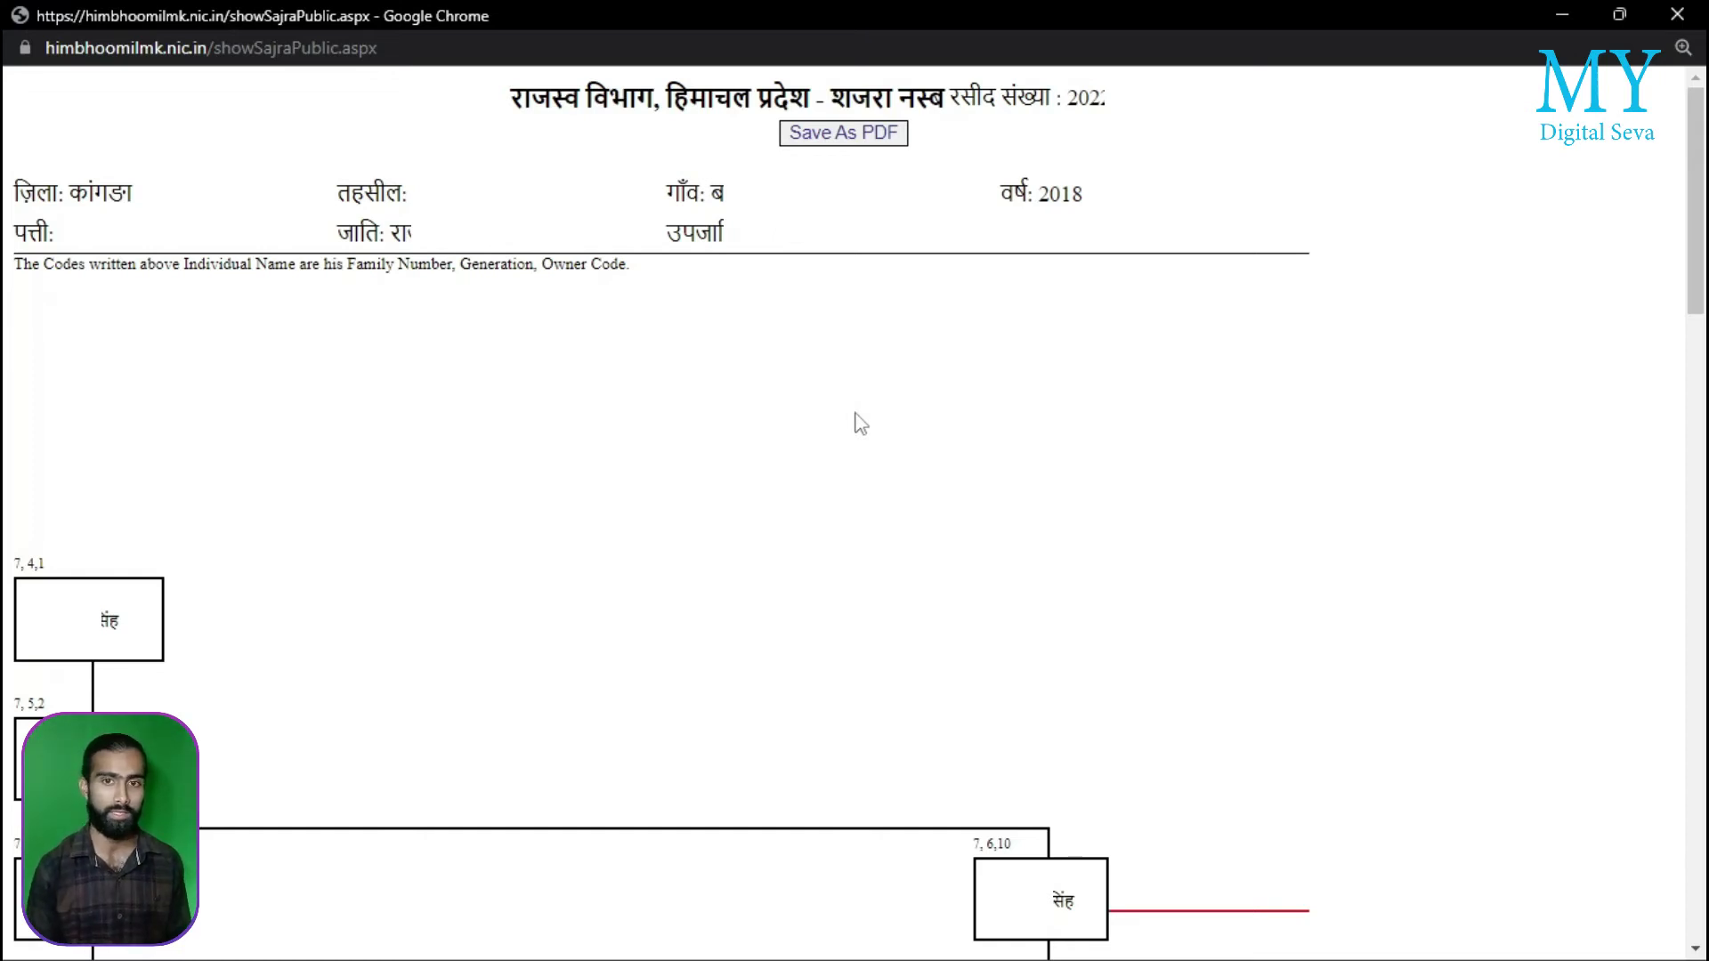
pyautogui.scroll(-4, 861, 424)
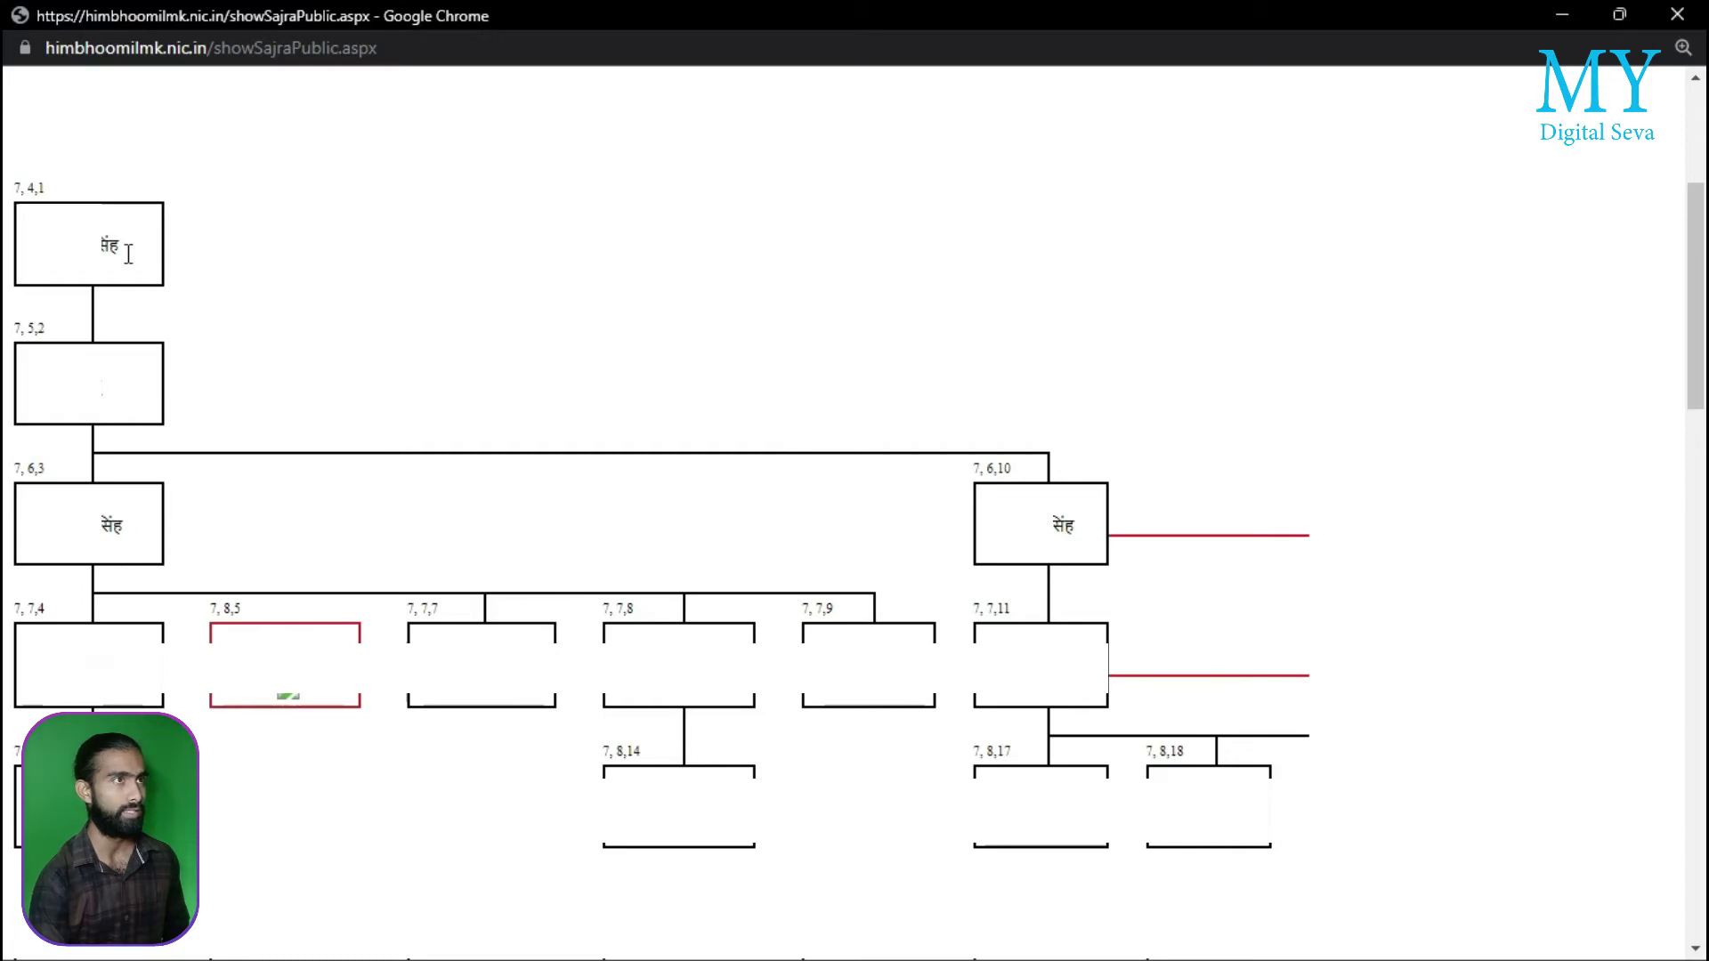
pyautogui.scroll(4, 129, 365)
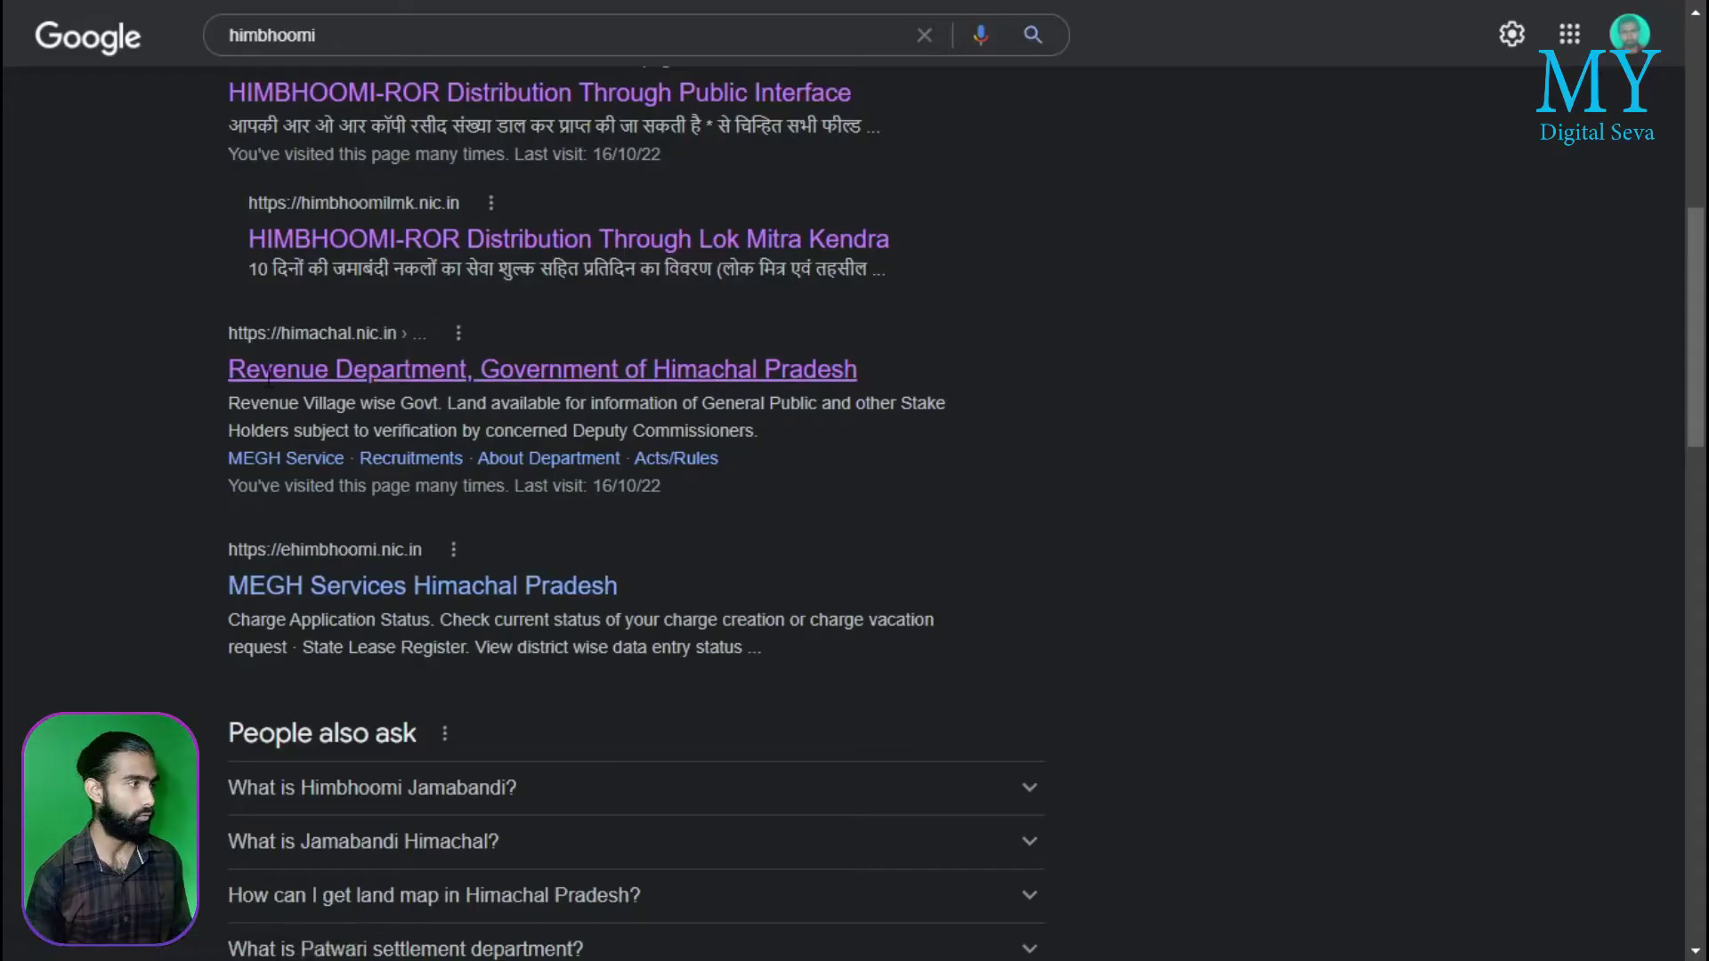
# Open the Himachal Pradesh Revenue Department site from the search results, view the mHimbhoomi app's Google Play page and close it
pyautogui.moveTo(227, 369); pyautogui.dragTo(856, 372)
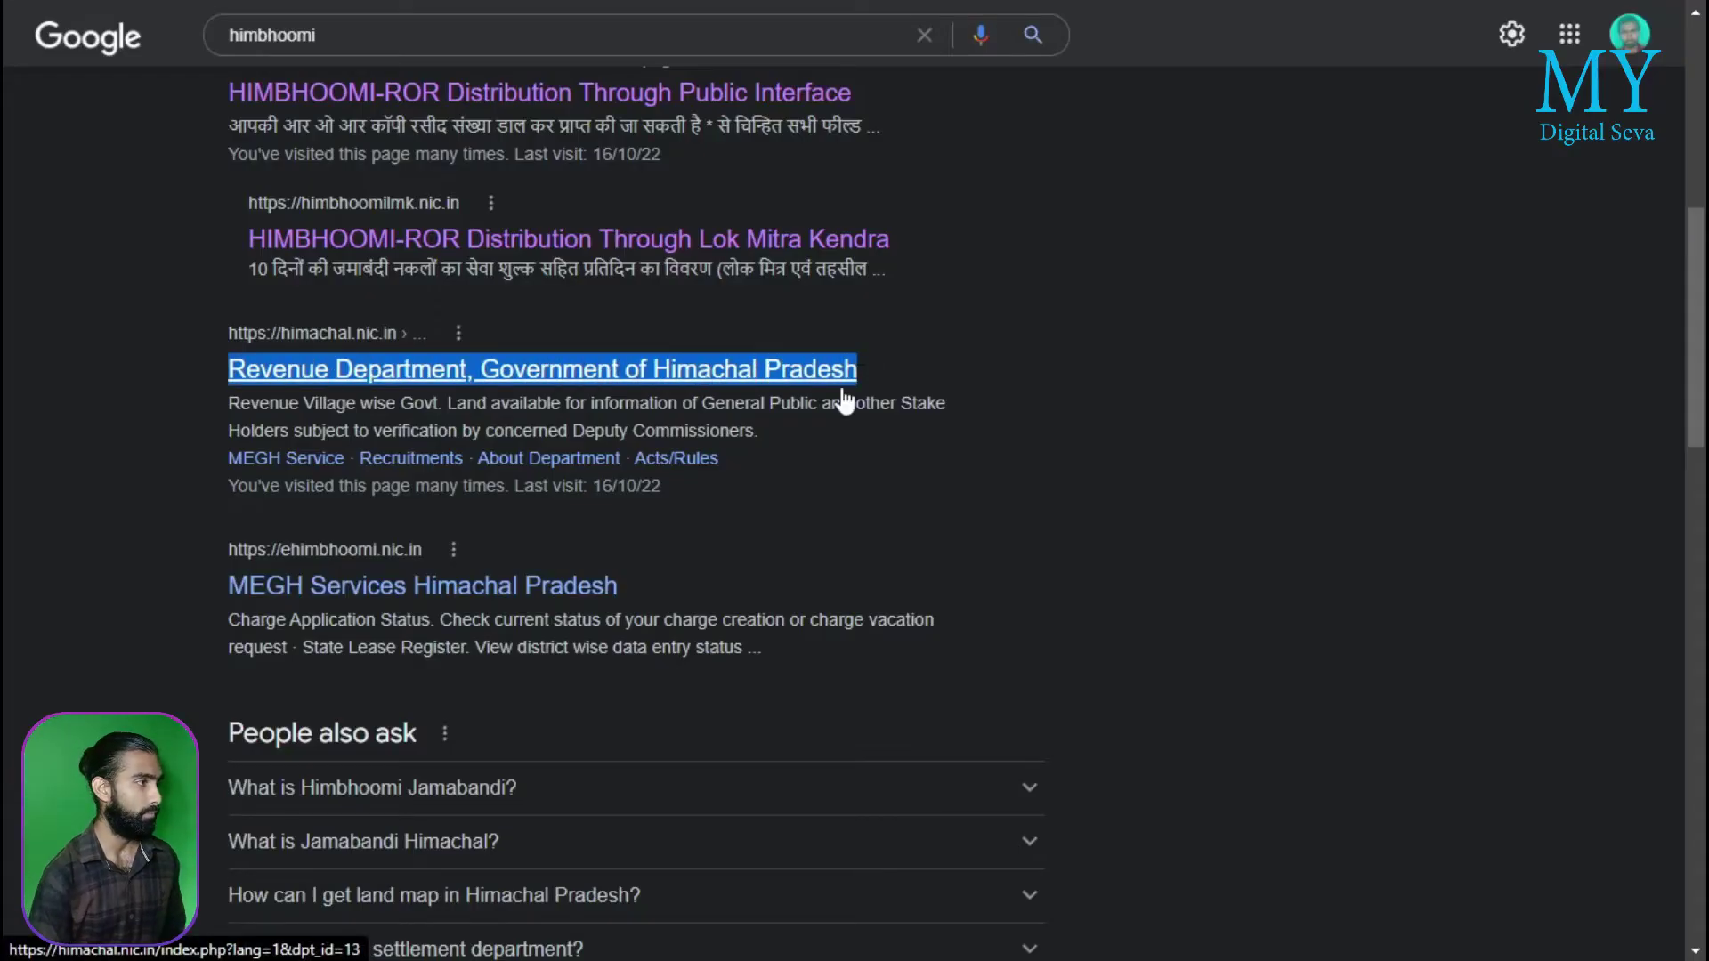
pyautogui.click(372, 389)
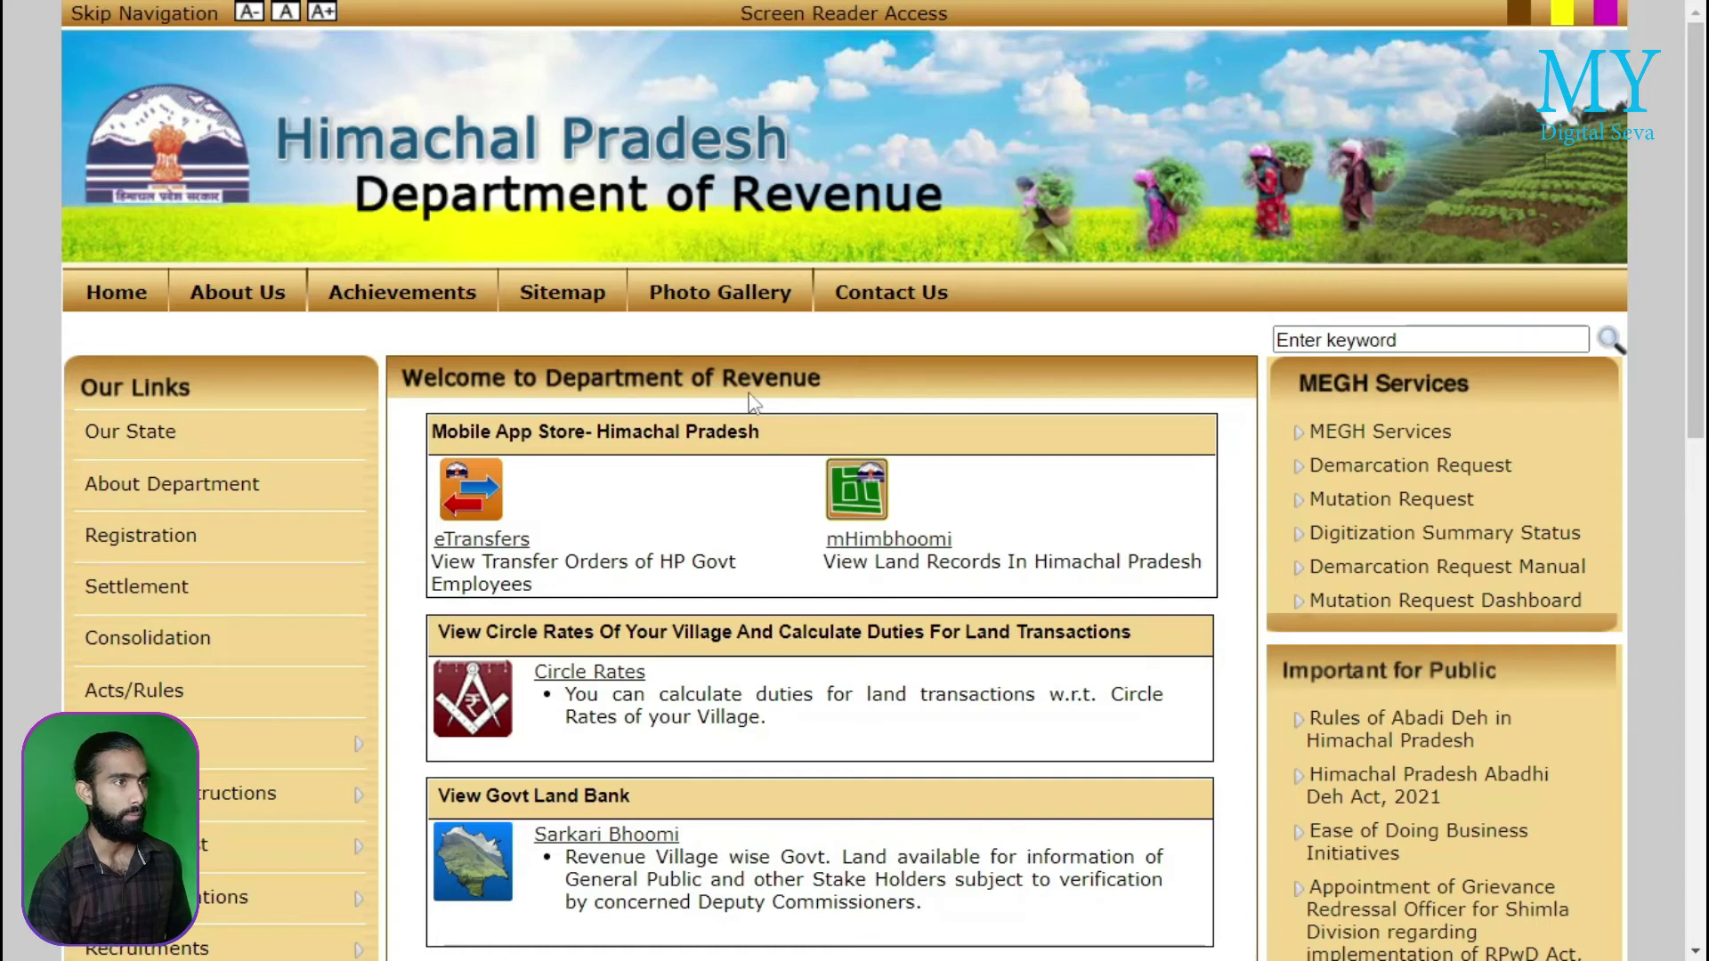
pyautogui.moveTo(824, 539); pyautogui.dragTo(955, 539)
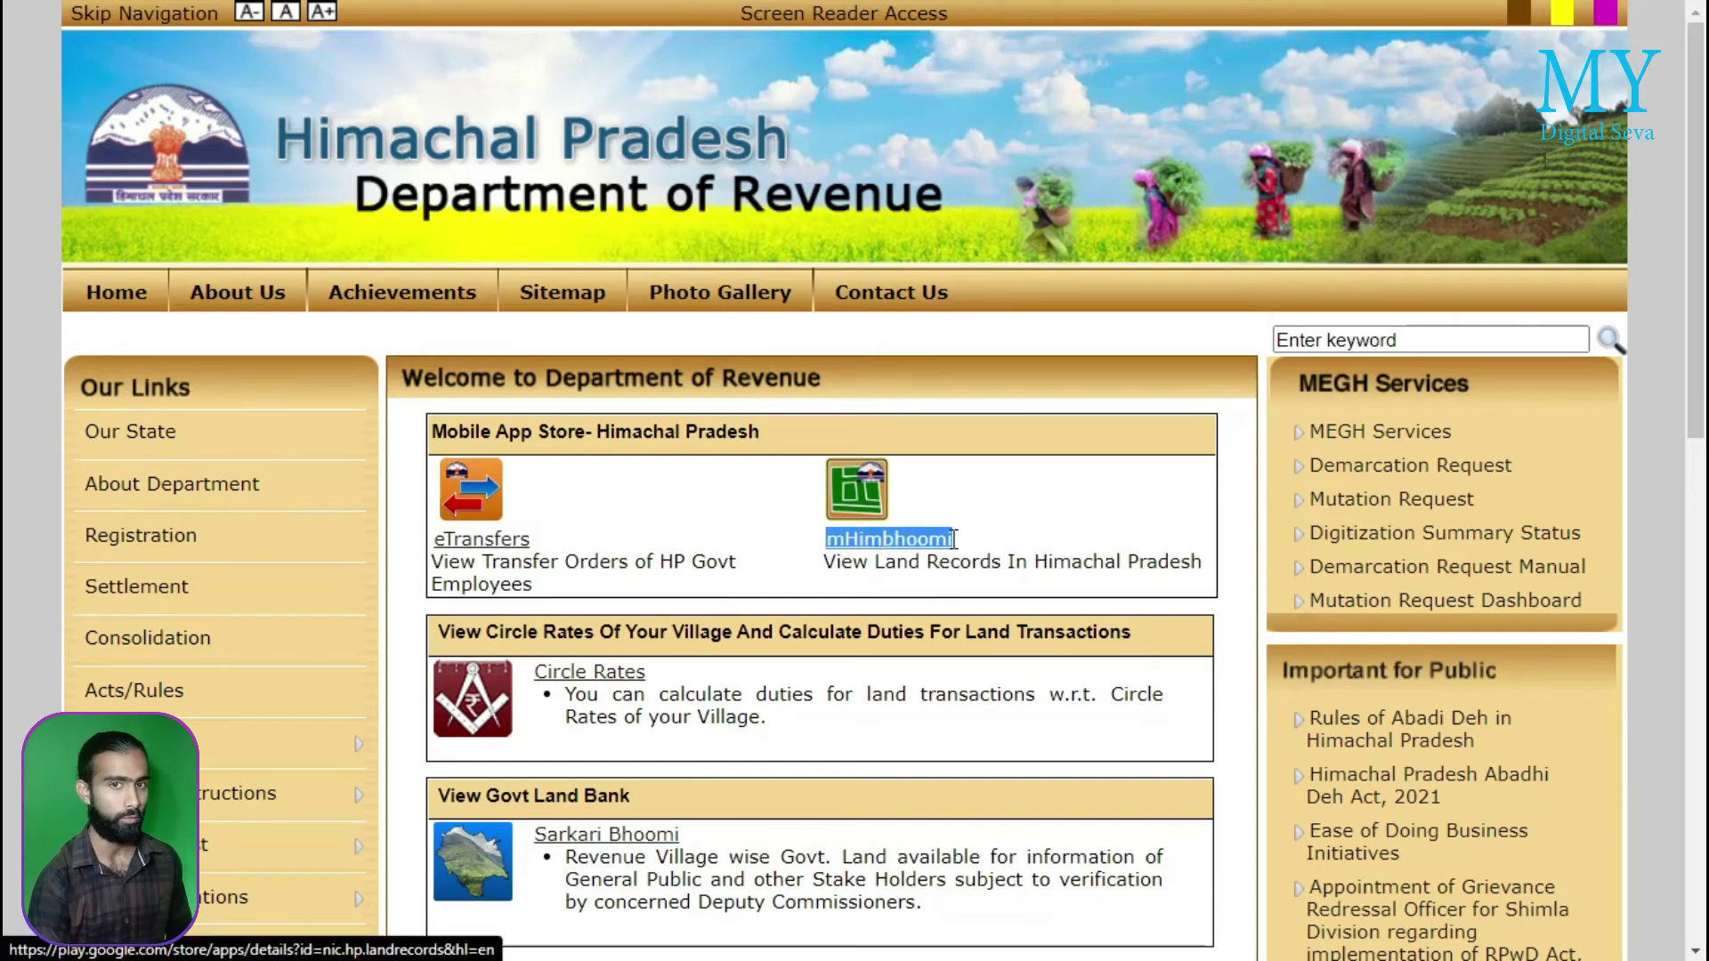
pyautogui.click(861, 543)
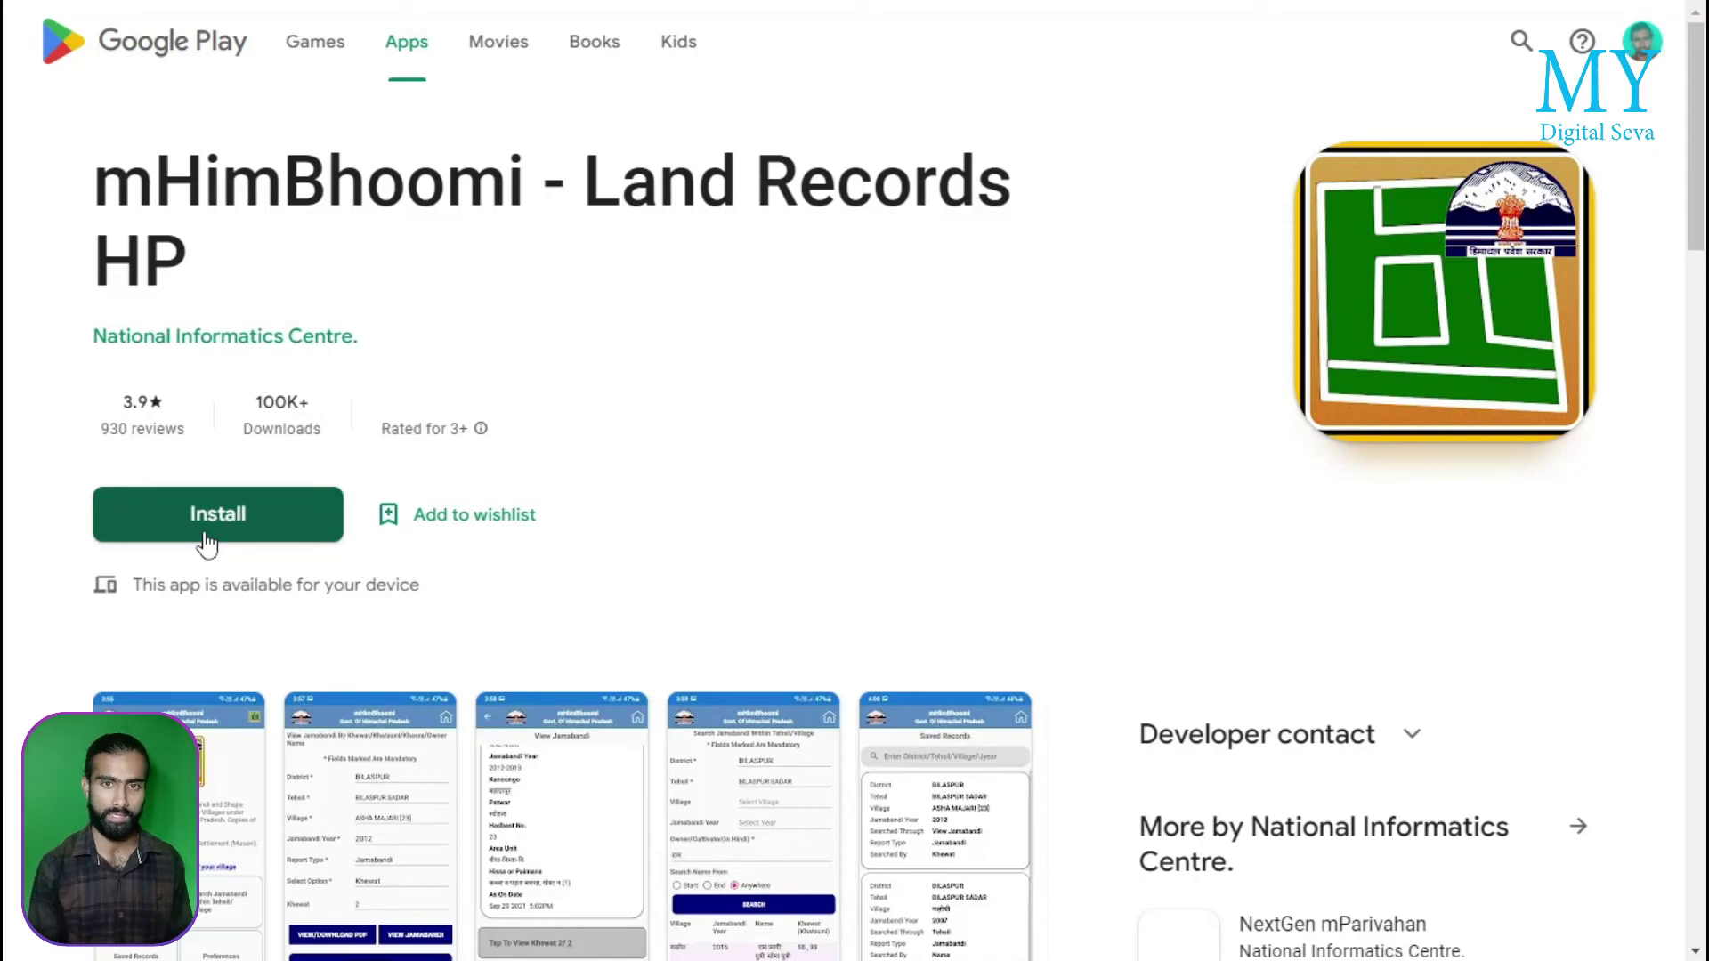
pyautogui.hotkey('ctrl', 'w')
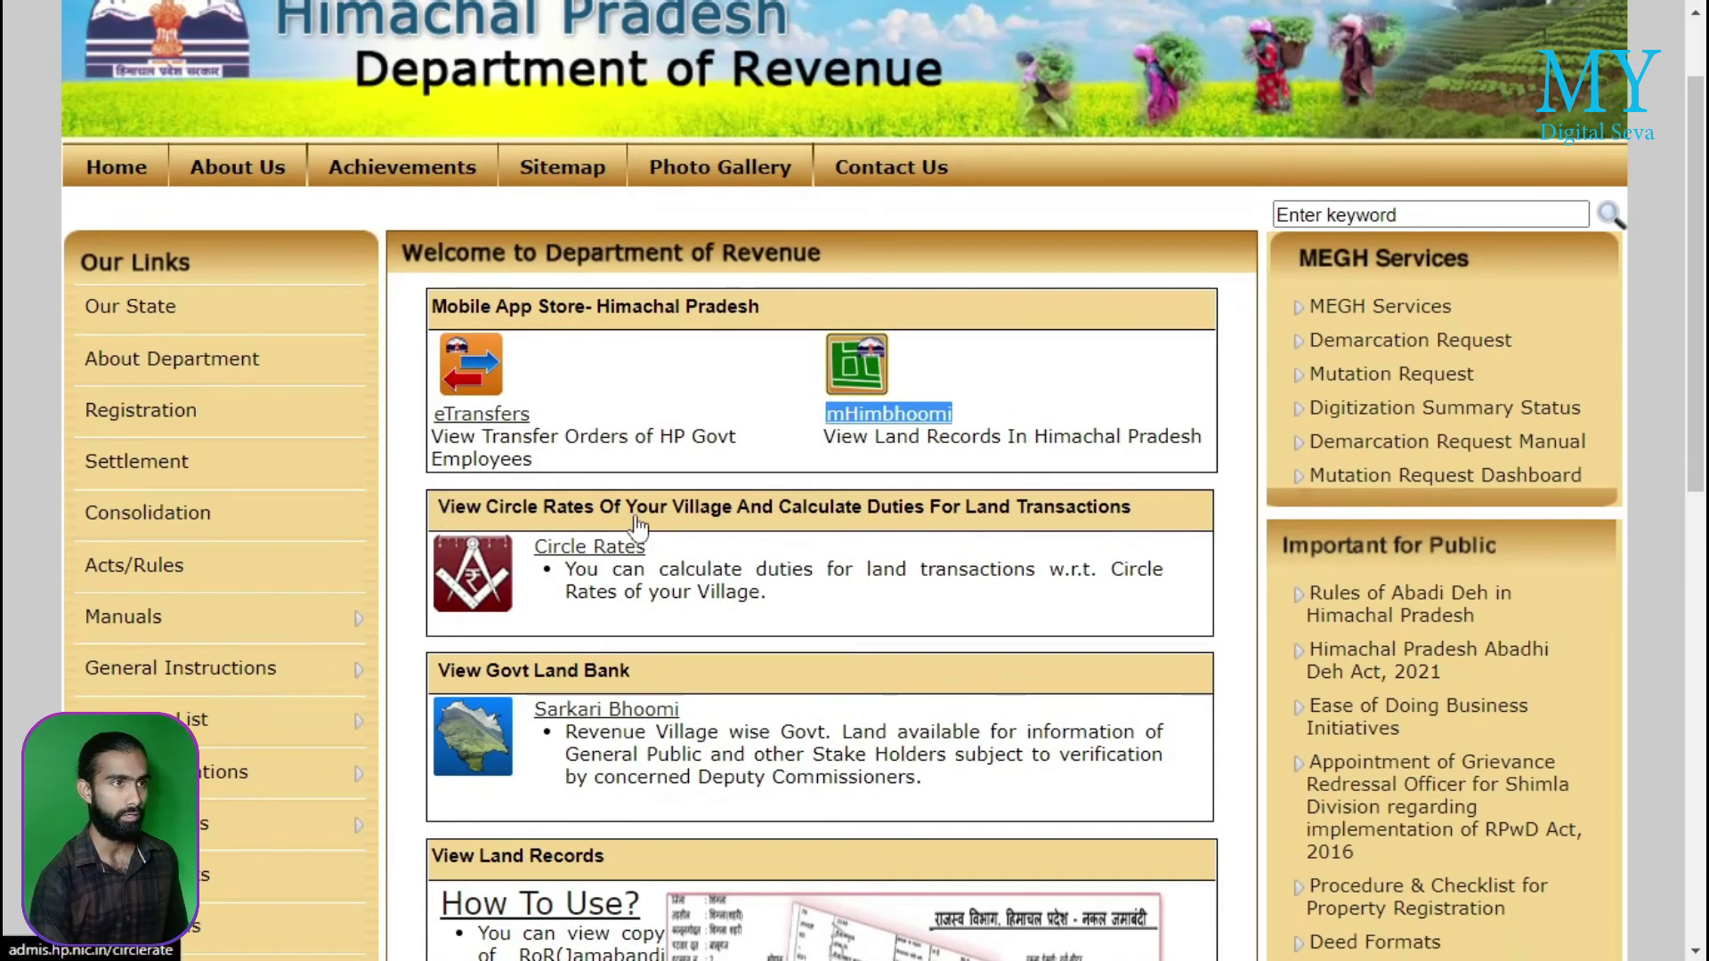
# Look over the Circle Rates section and open the Sarkari Bhoomi page of the Govt Land Bank
pyautogui.moveTo(522, 548); pyautogui.dragTo(647, 548)
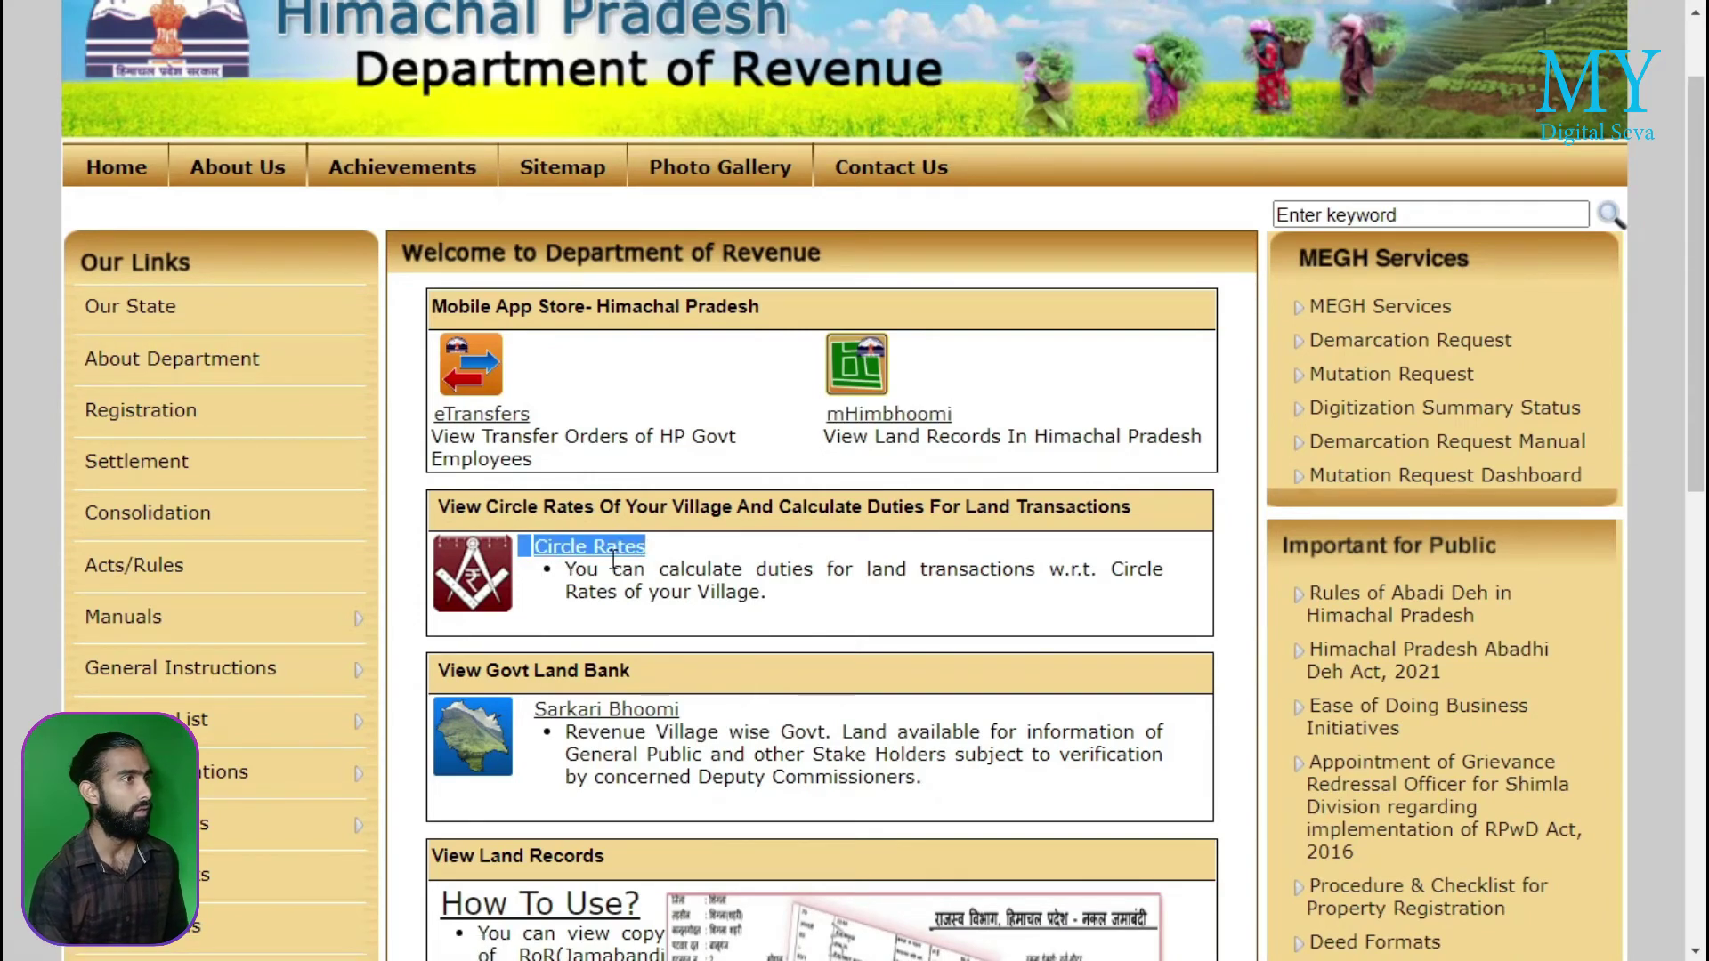
pyautogui.scroll(-3, 613, 561)
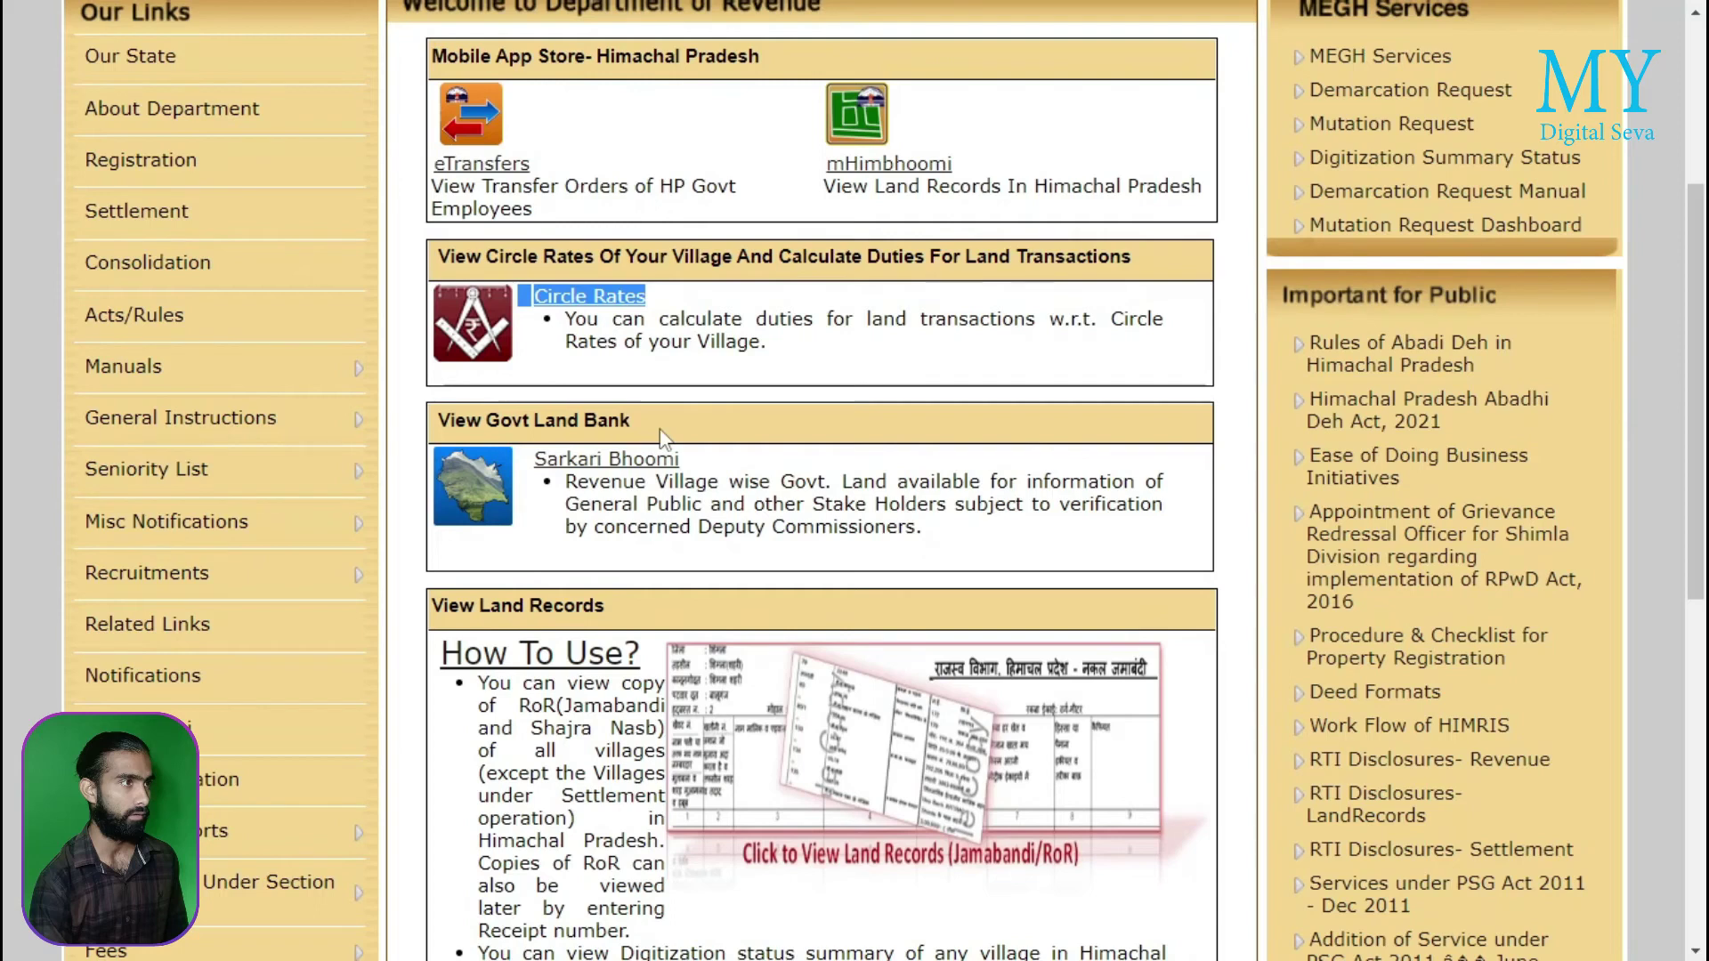
pyautogui.moveTo(526, 459); pyautogui.dragTo(703, 471)
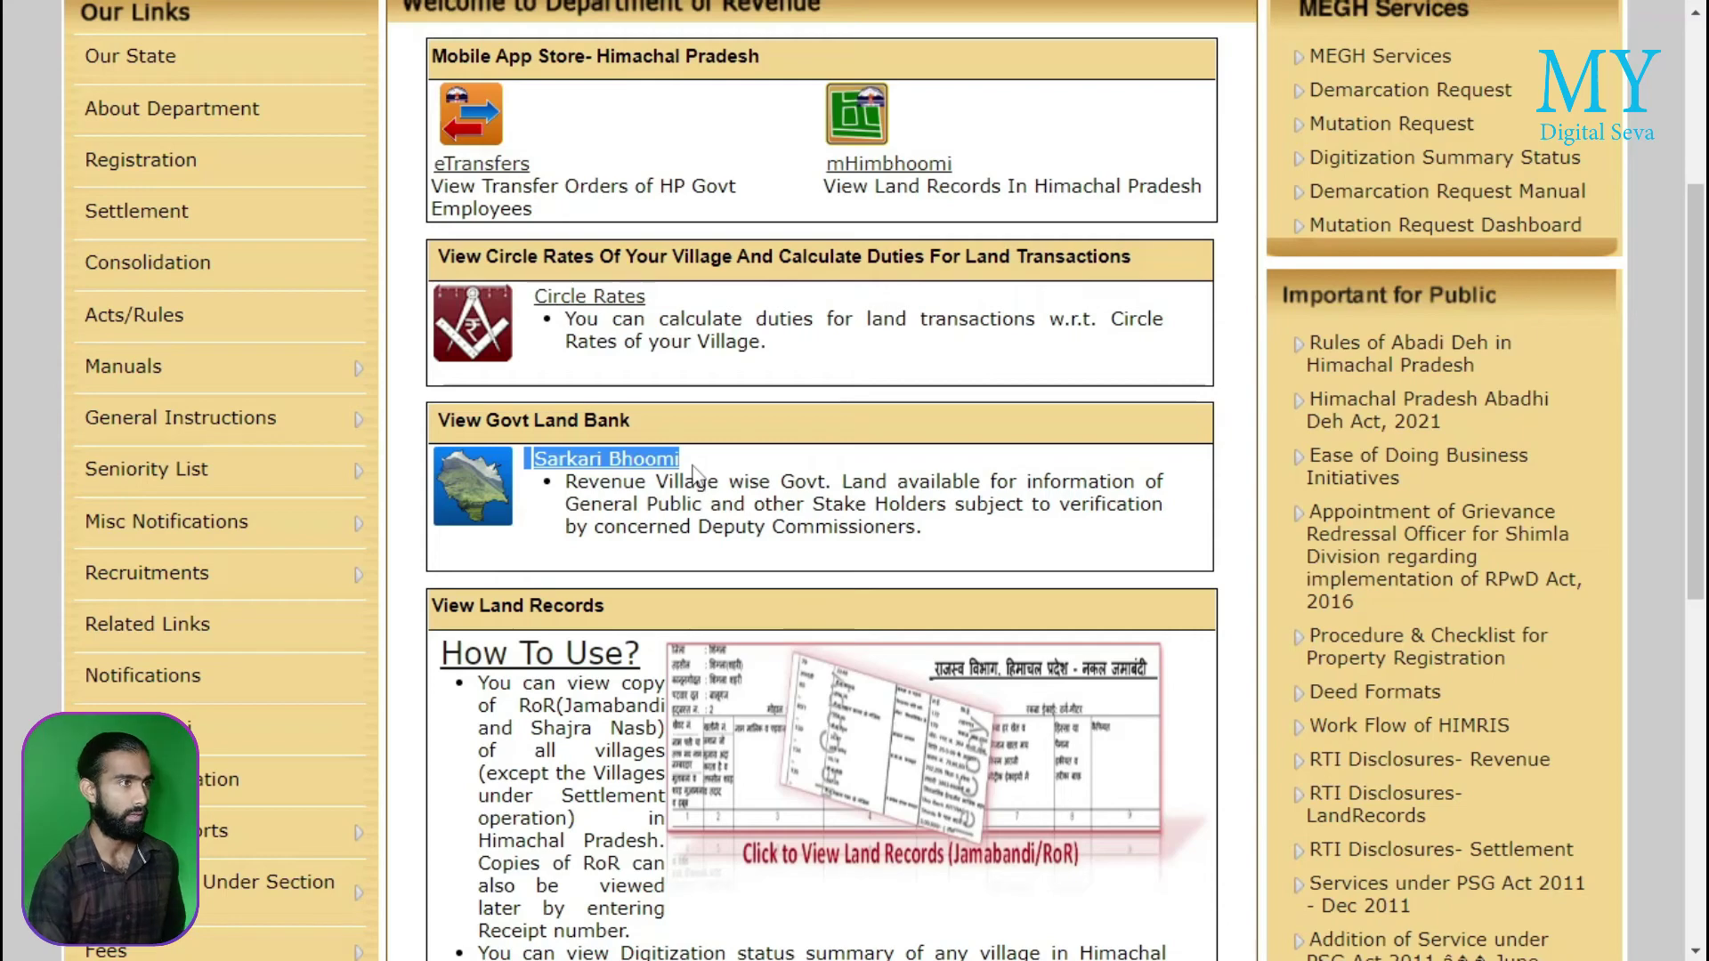
pyautogui.click(642, 478)
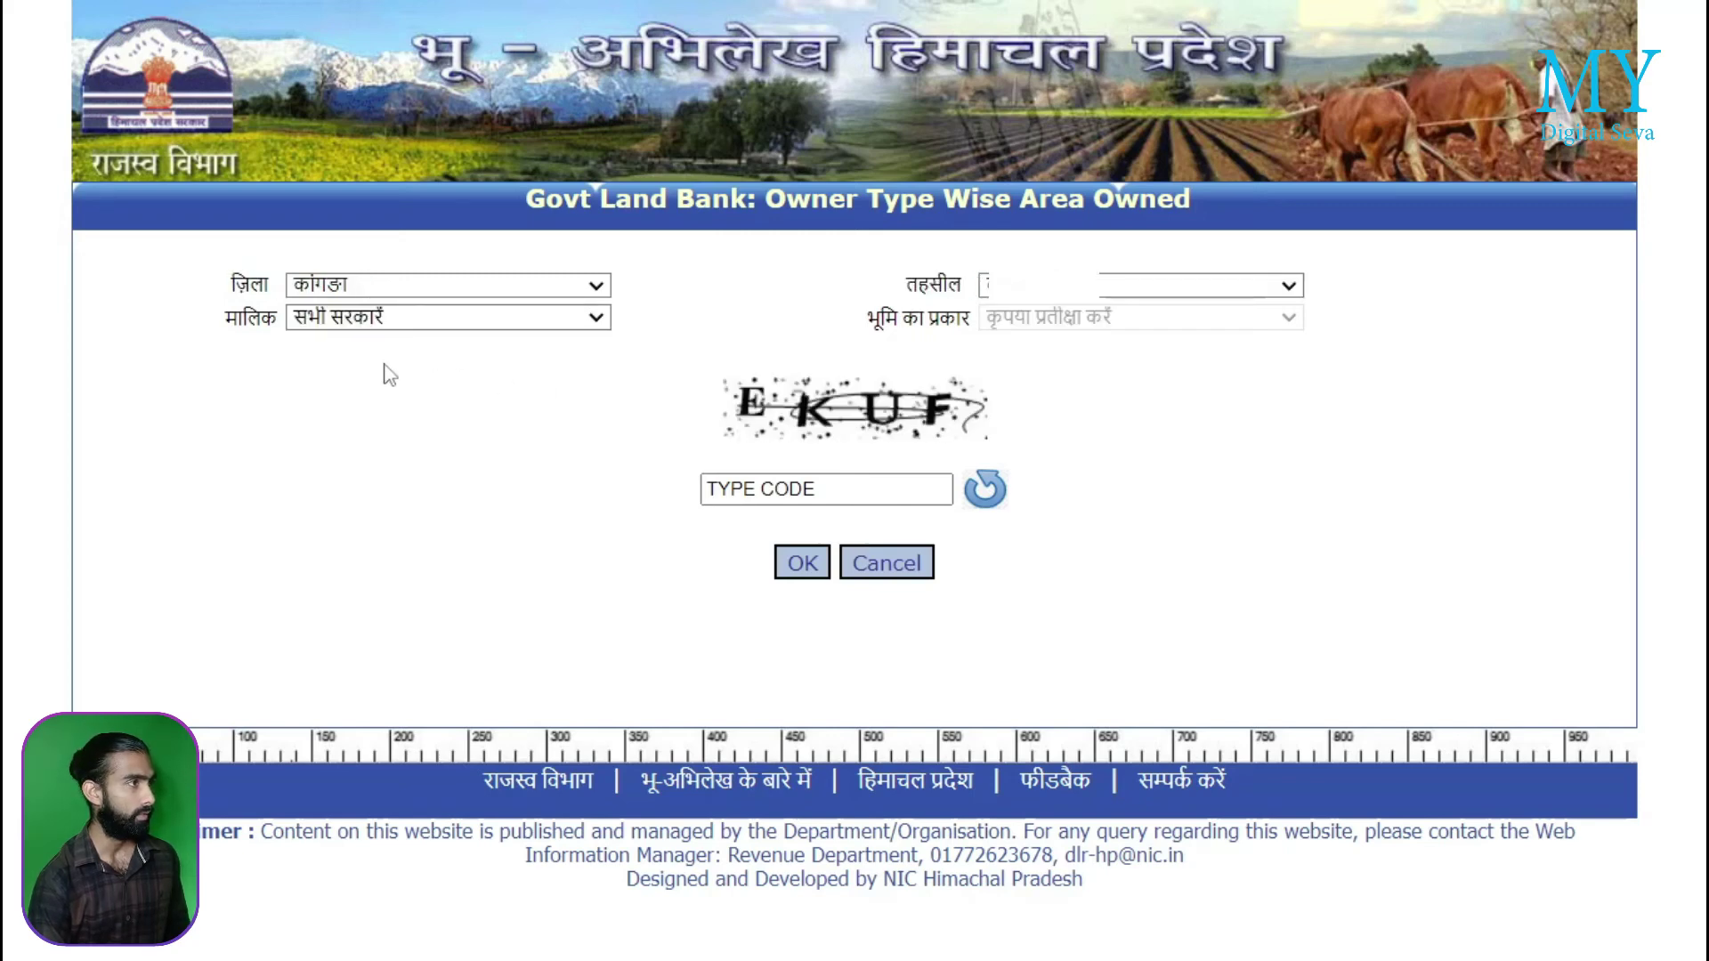
# Set the मालिक (owner) of the Govt Land Bank query to हिमाचल प्रदेश सरकार
pyautogui.moveTo(214, 331); pyautogui.dragTo(343, 335)
pyautogui.click(361, 324)
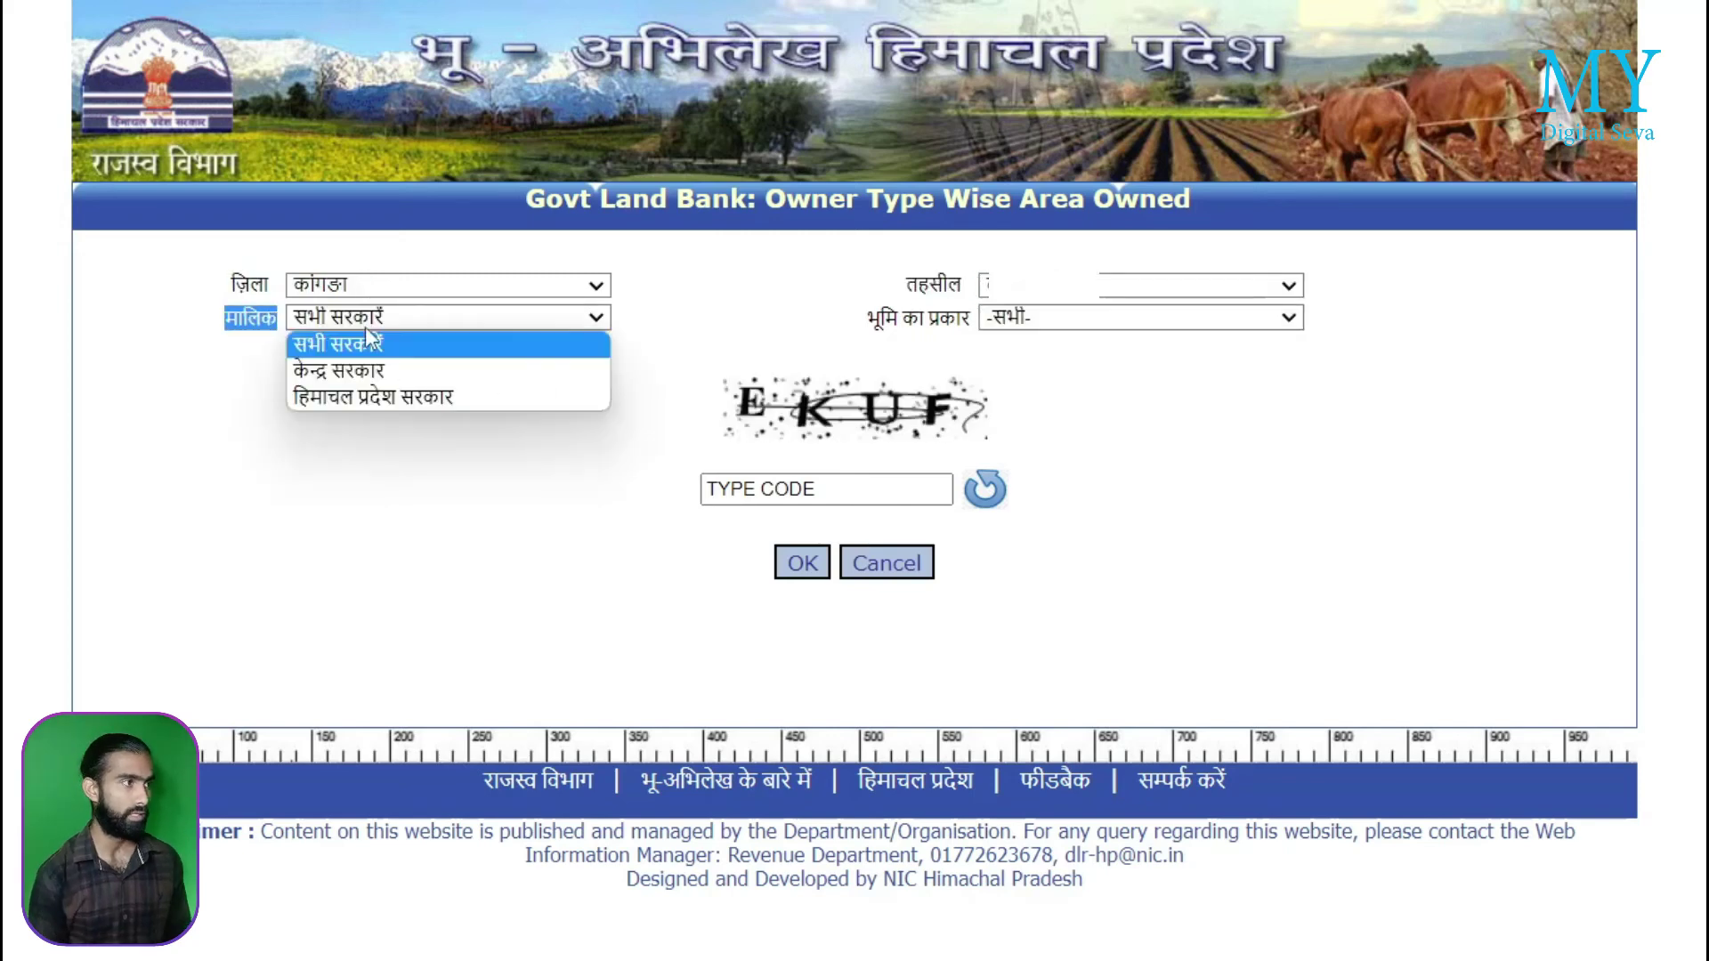
pyautogui.click(466, 398)
# Browse the भूमि का प्रकार (land type) options and choose पत्थर
pyautogui.moveTo(865, 318); pyautogui.dragTo(977, 320)
pyautogui.click(1055, 328)
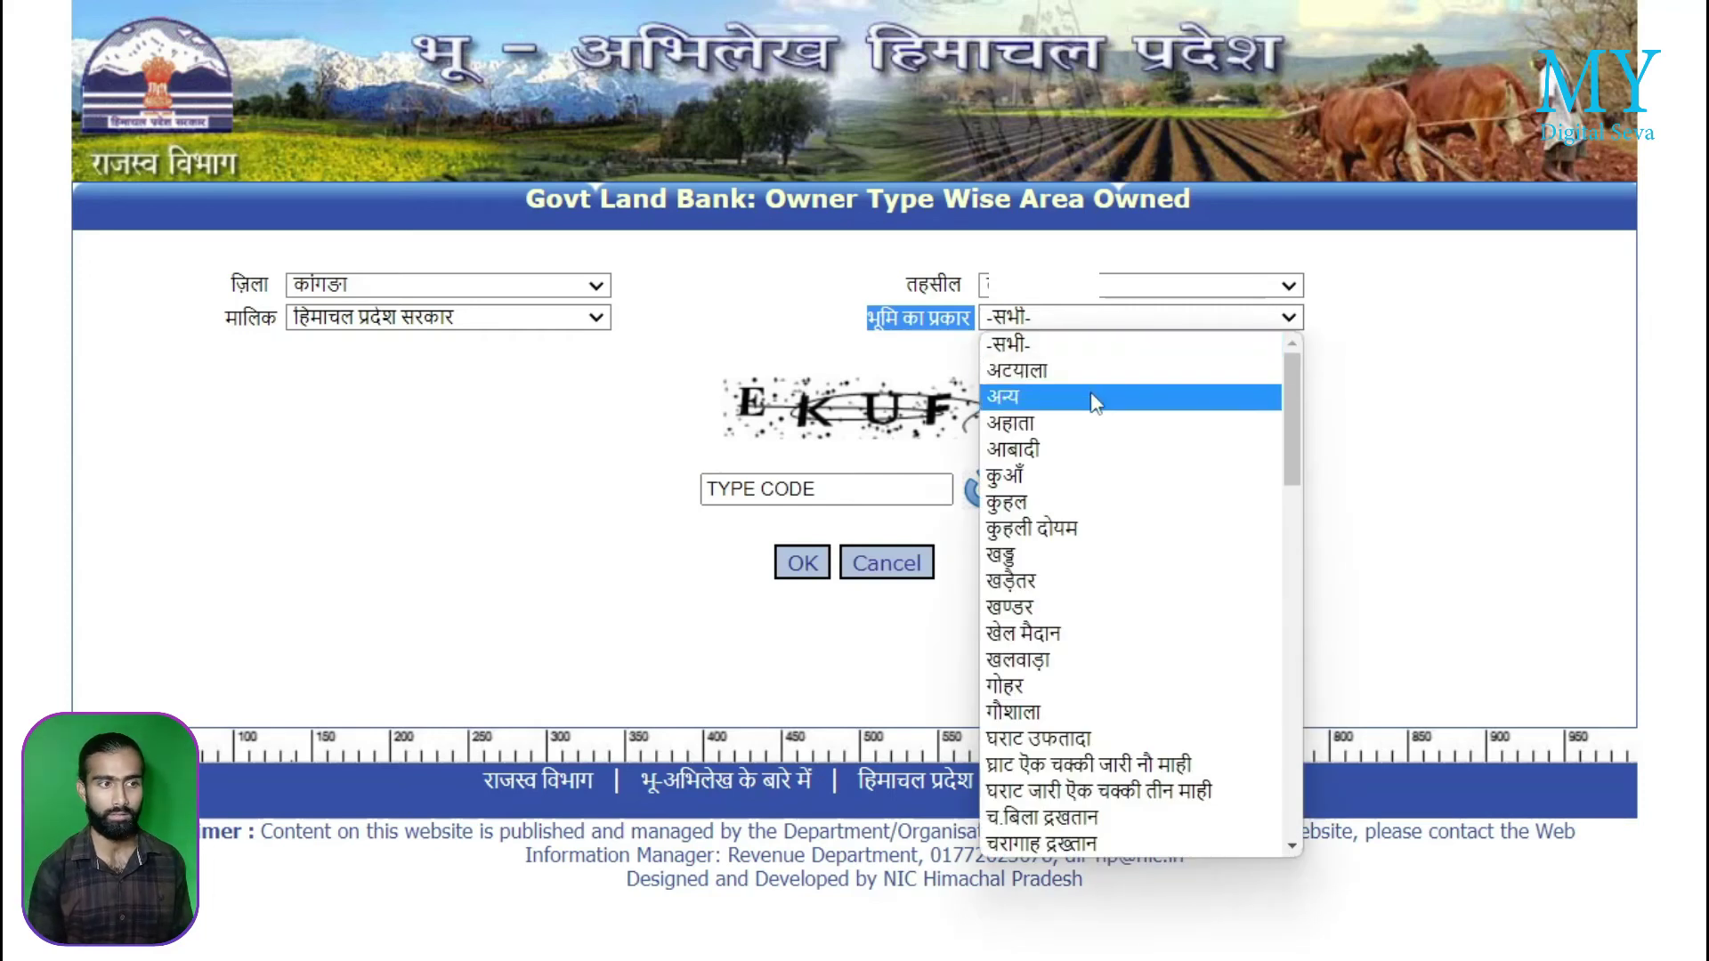
pyautogui.scroll(-9, 1125, 496)
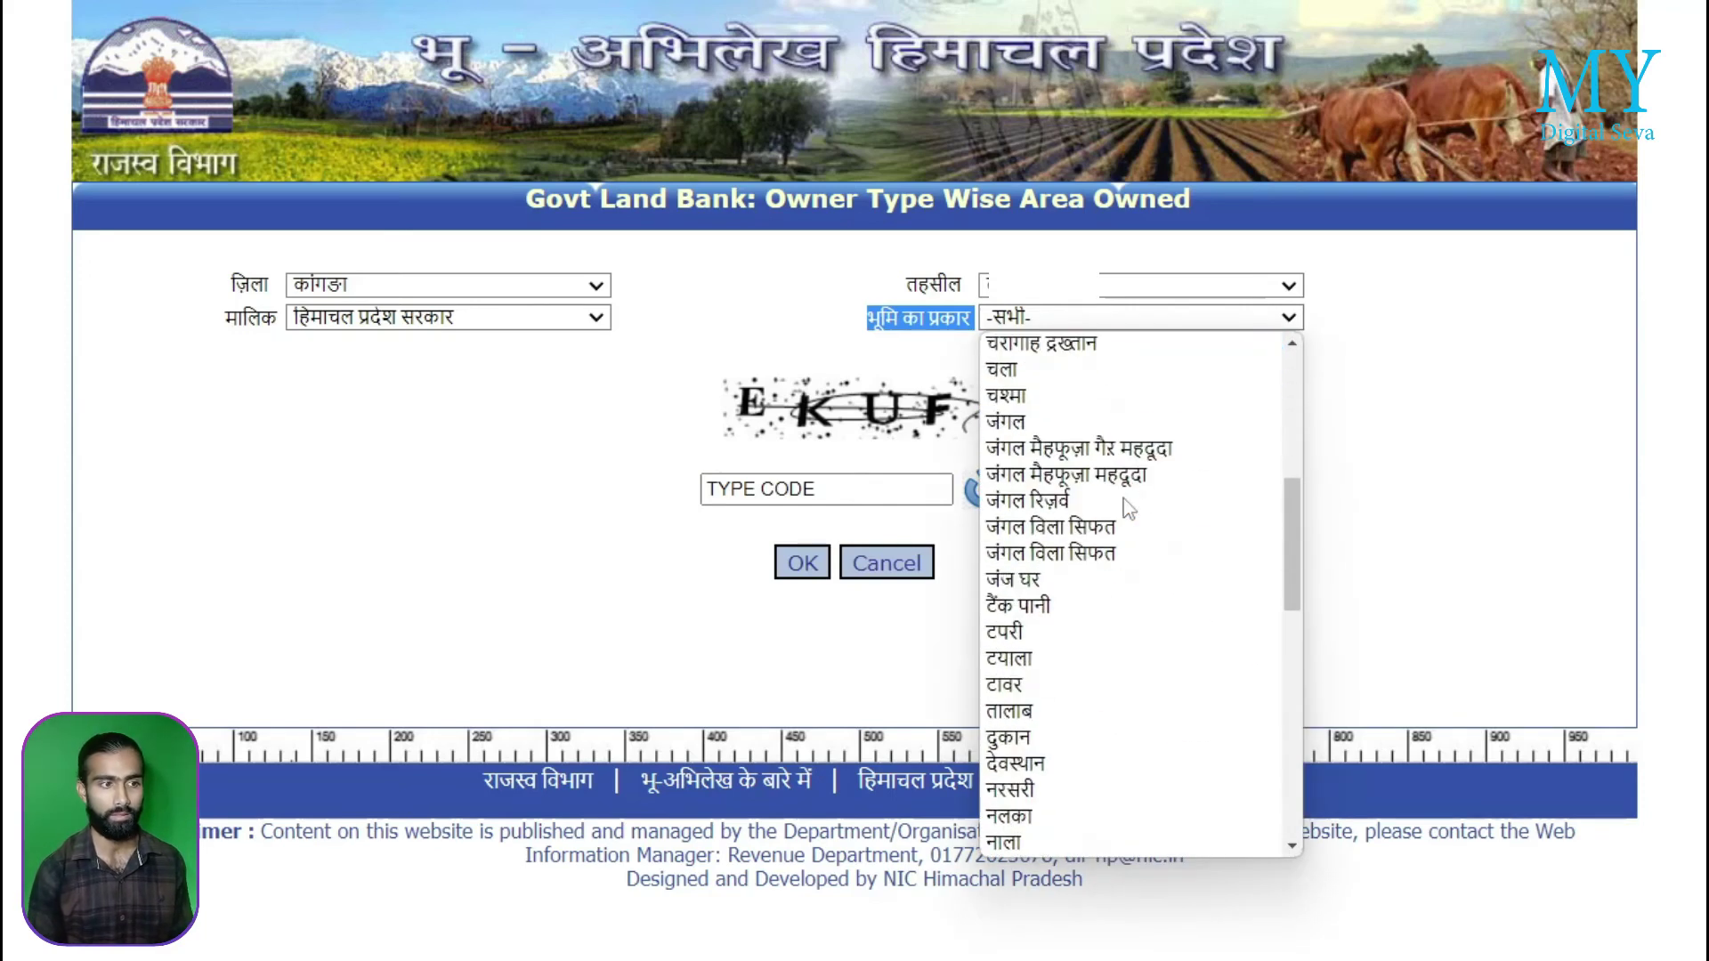
pyautogui.scroll(-3, 1128, 510)
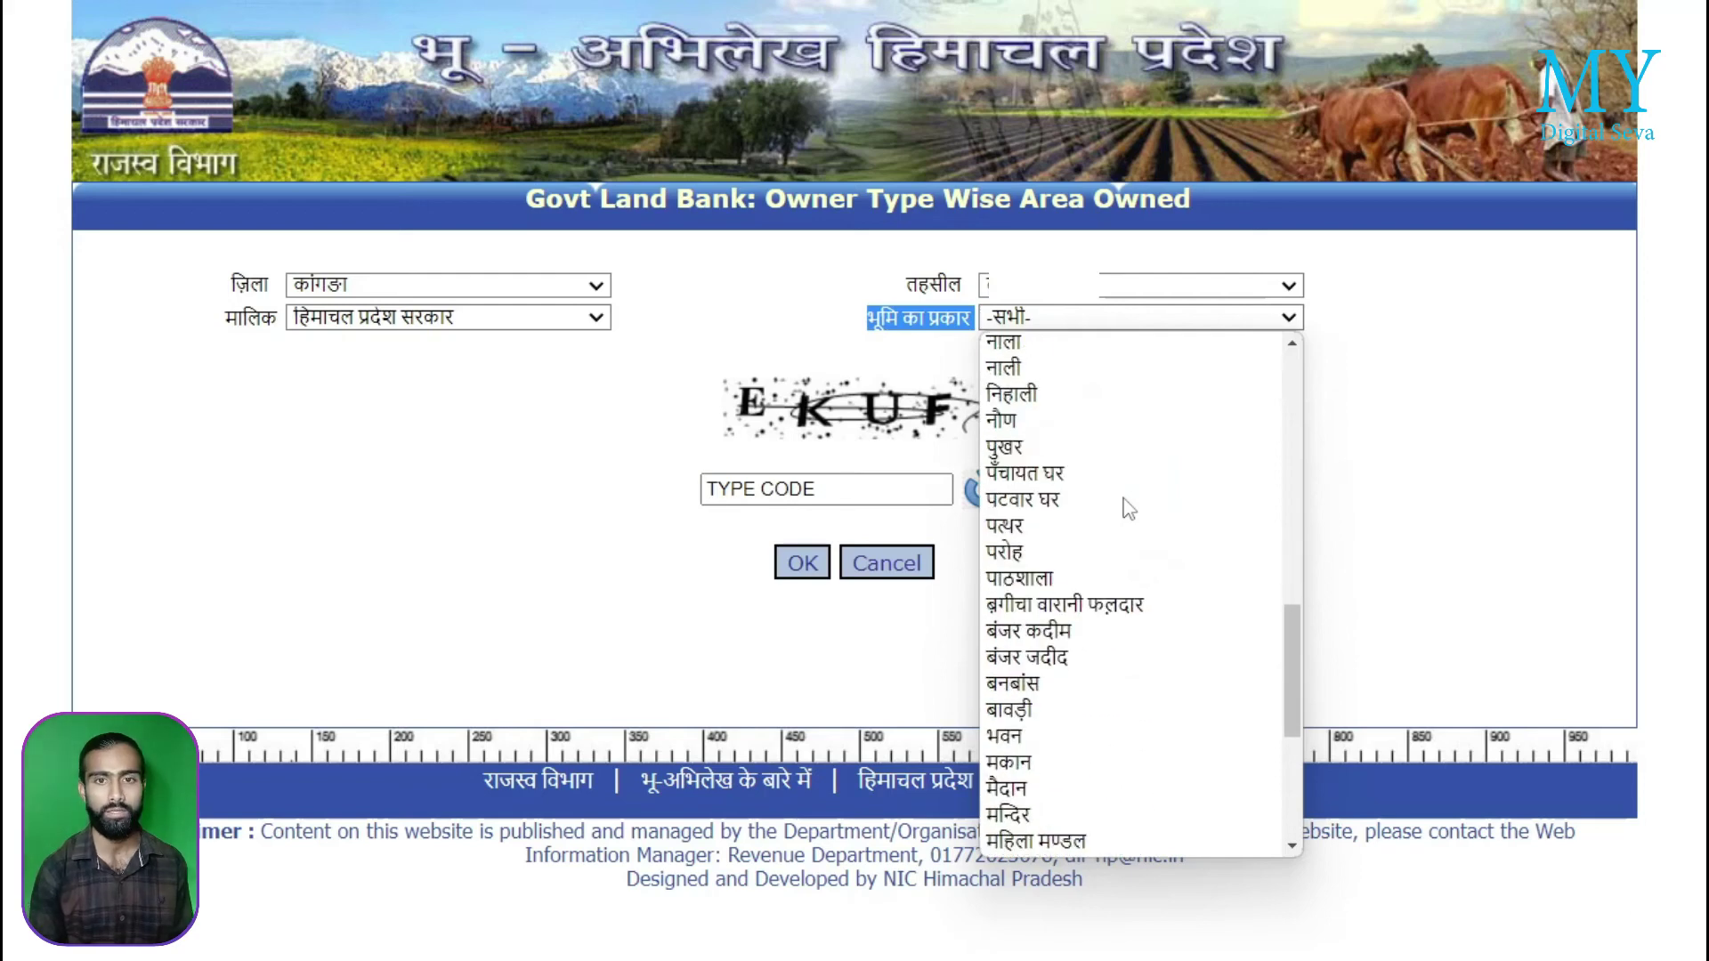
pyautogui.click(1124, 527)
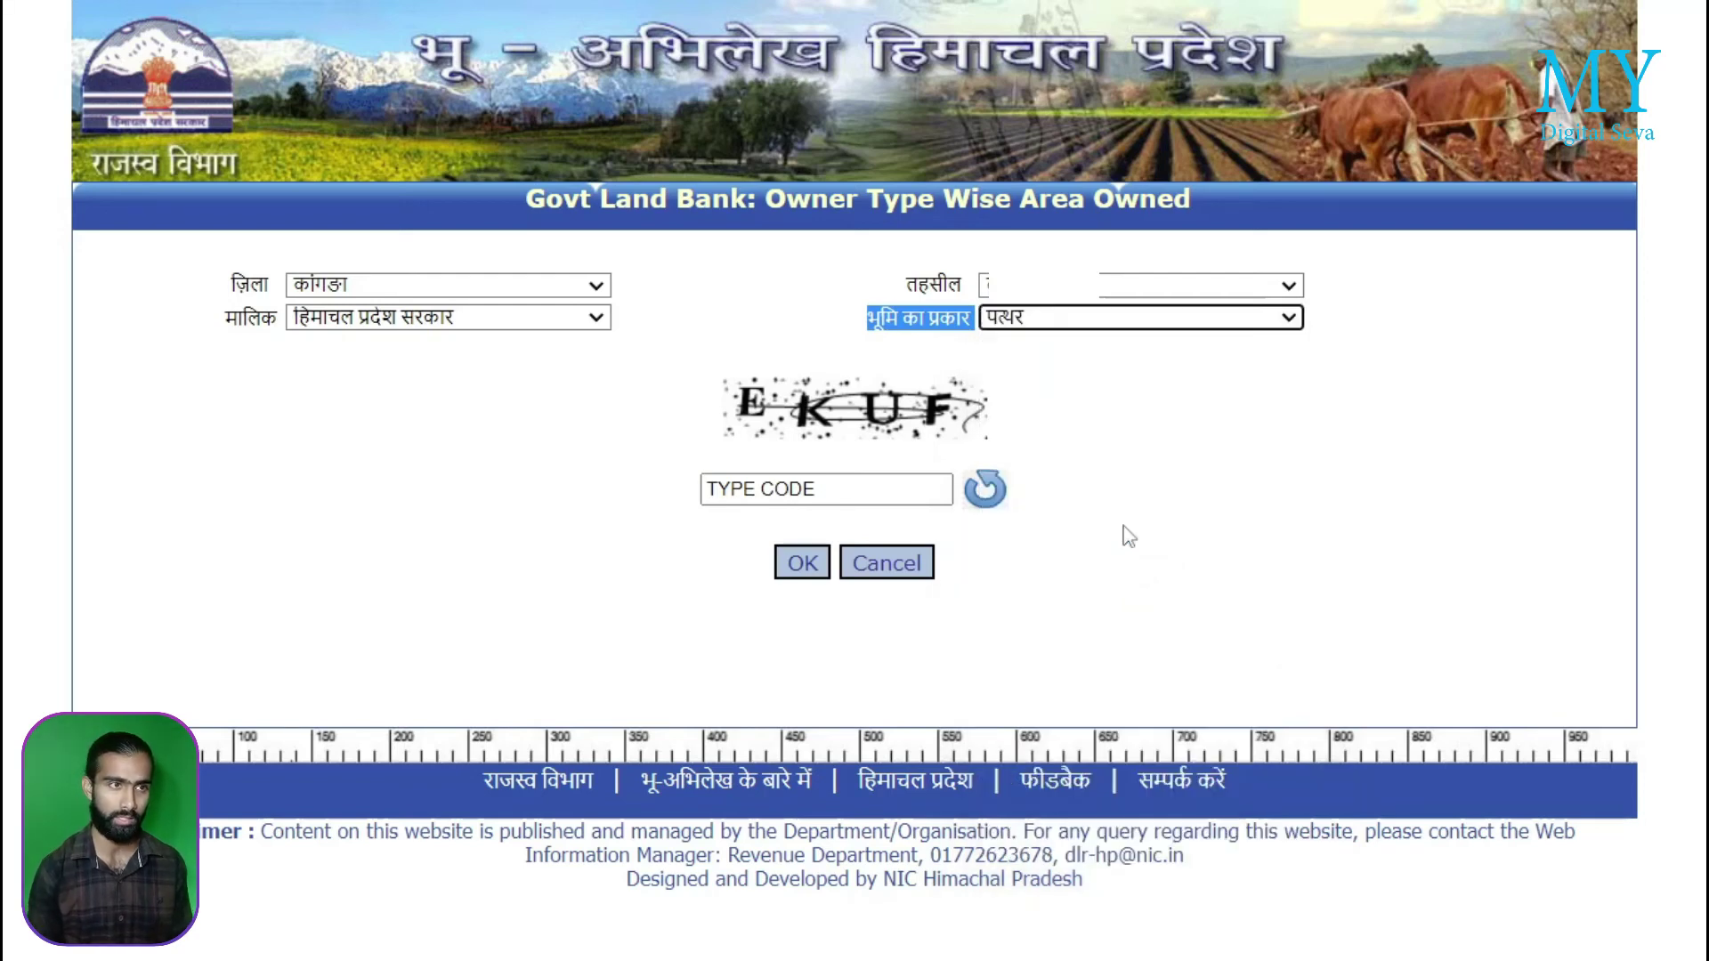
# Set the भूमि का प्रकार (land type) to अन्य
pyautogui.click(1079, 319)
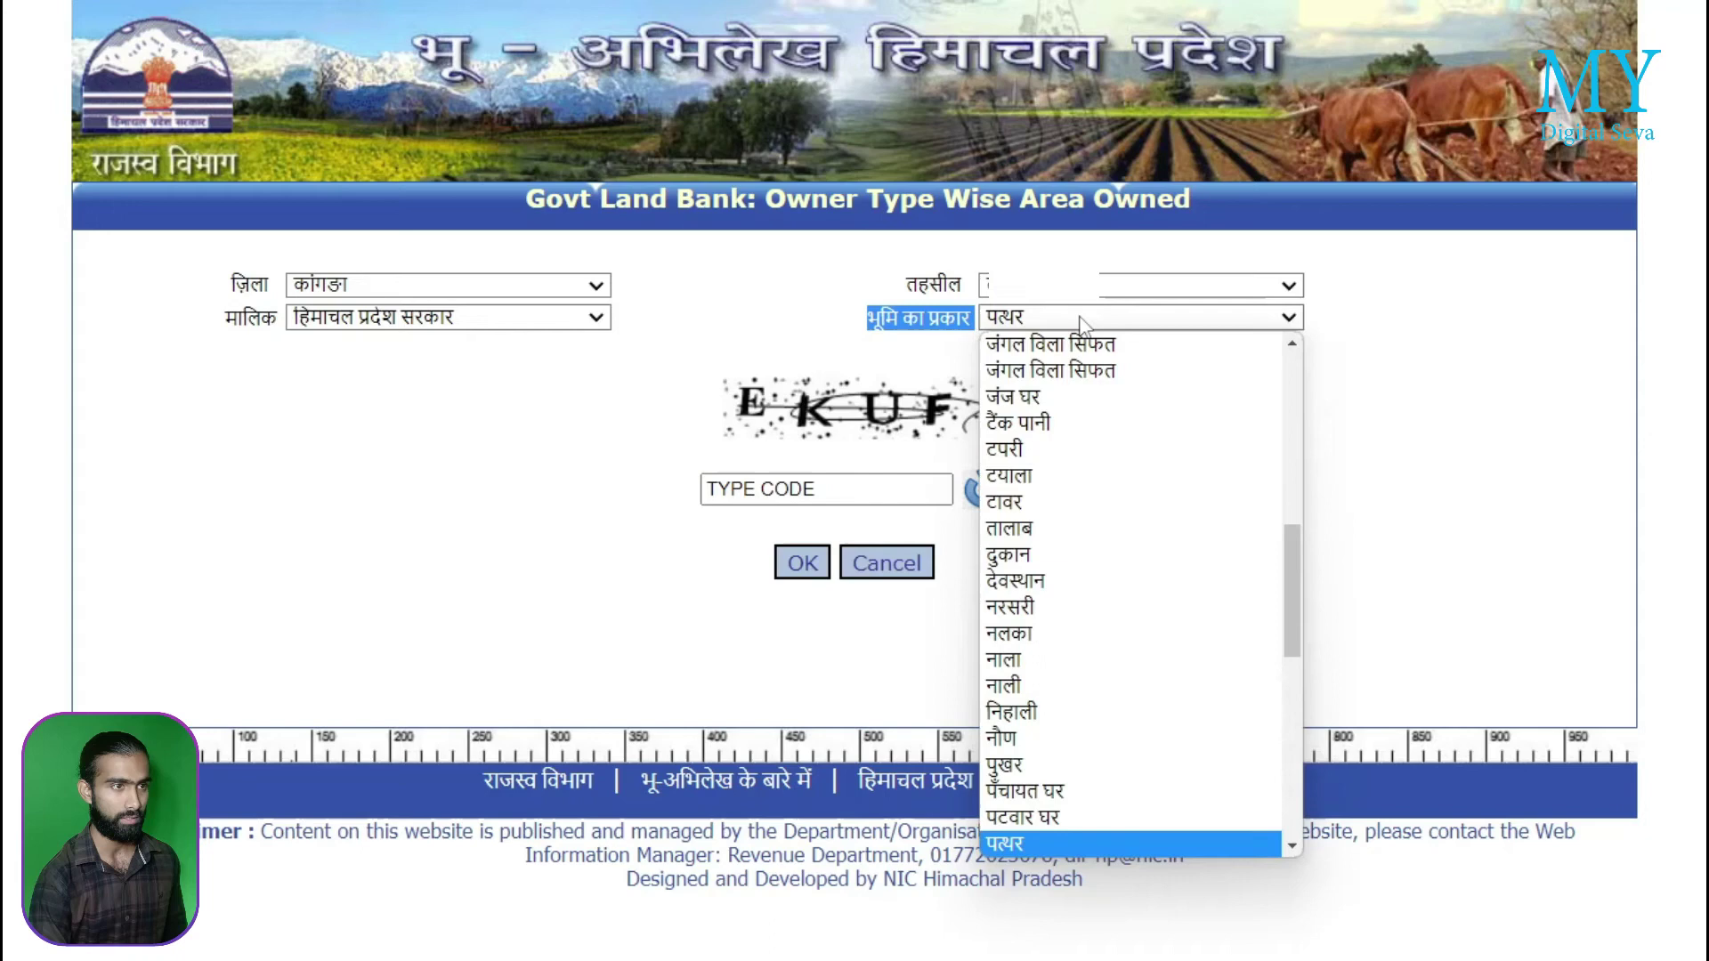
pyautogui.scroll(10, 1091, 464)
pyautogui.scroll(-3, 1092, 465)
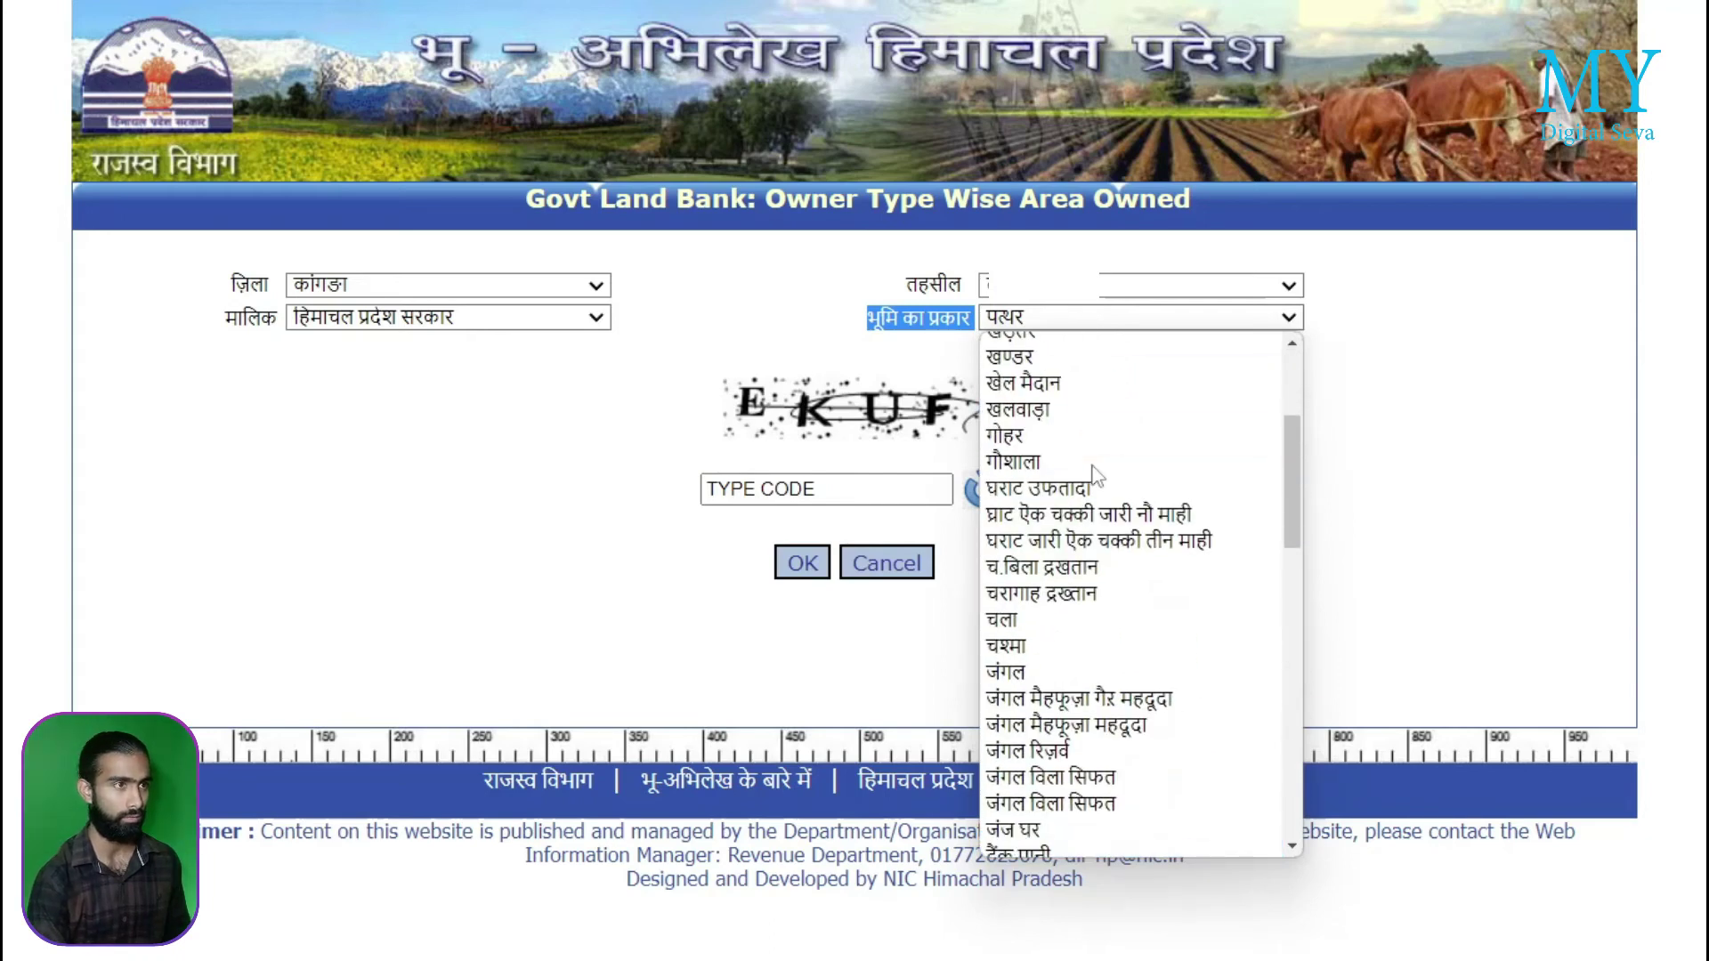
pyautogui.scroll(3, 1091, 465)
pyautogui.click(1095, 400)
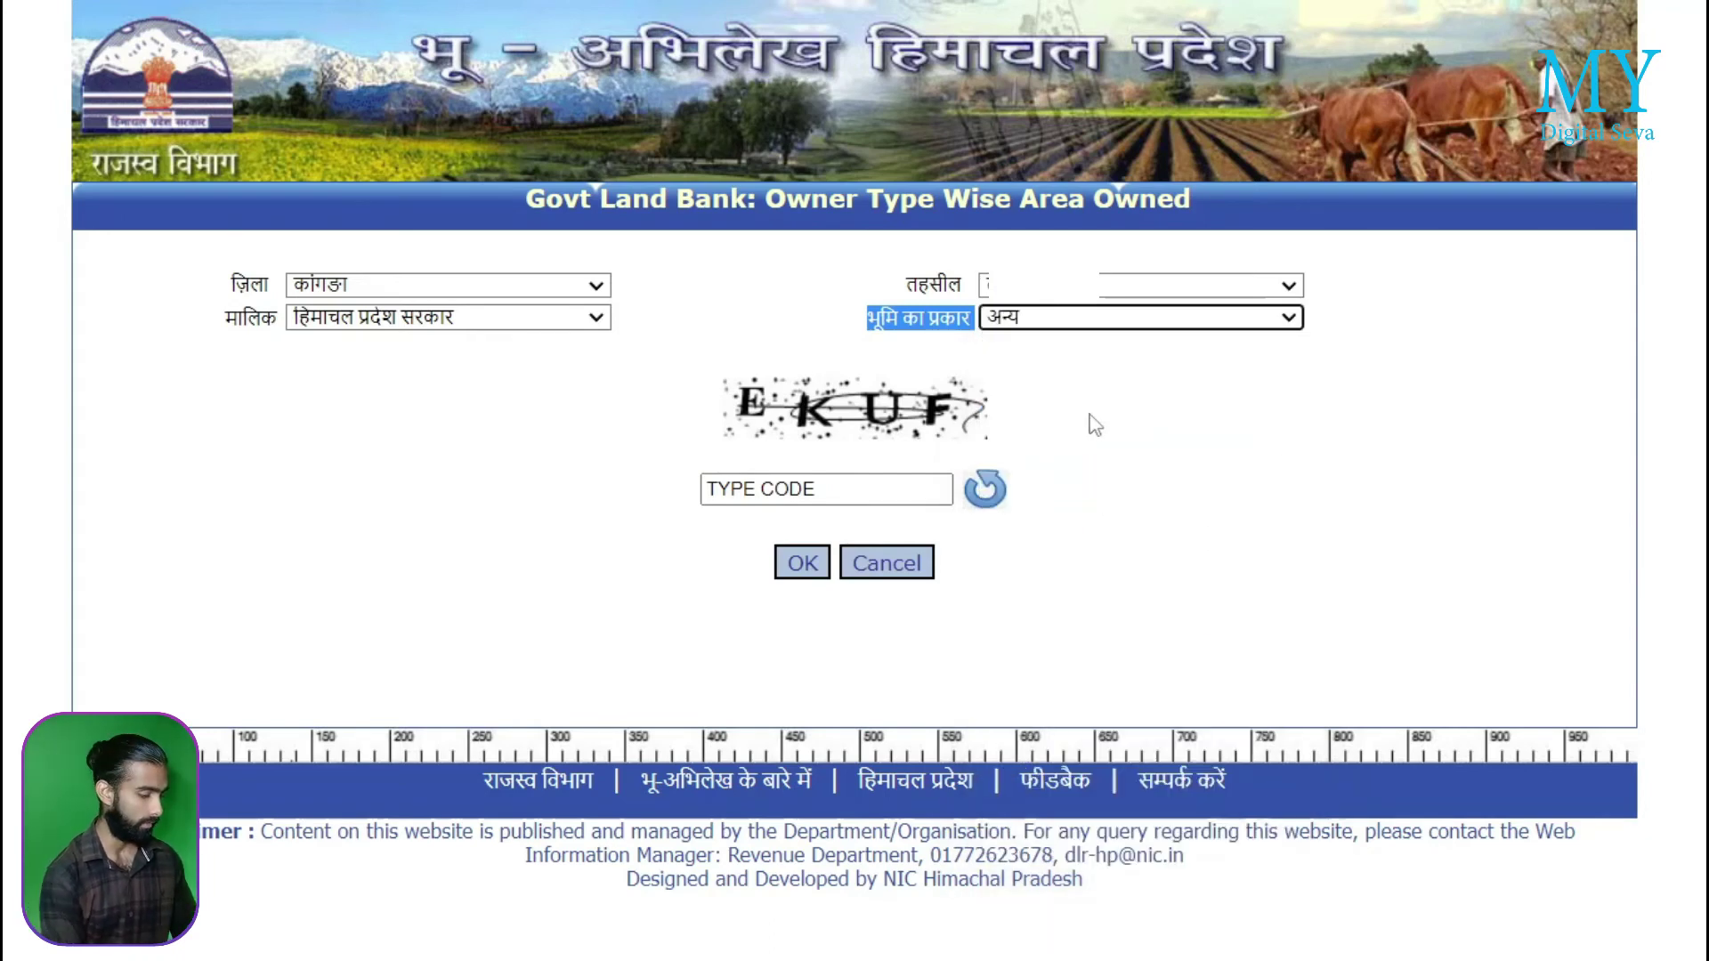
# Enter the captcha verification code, submit the Govt Land Bank request and look through the village-wise land table
pyautogui.click(852, 492)
pyautogui.write('EKUF')
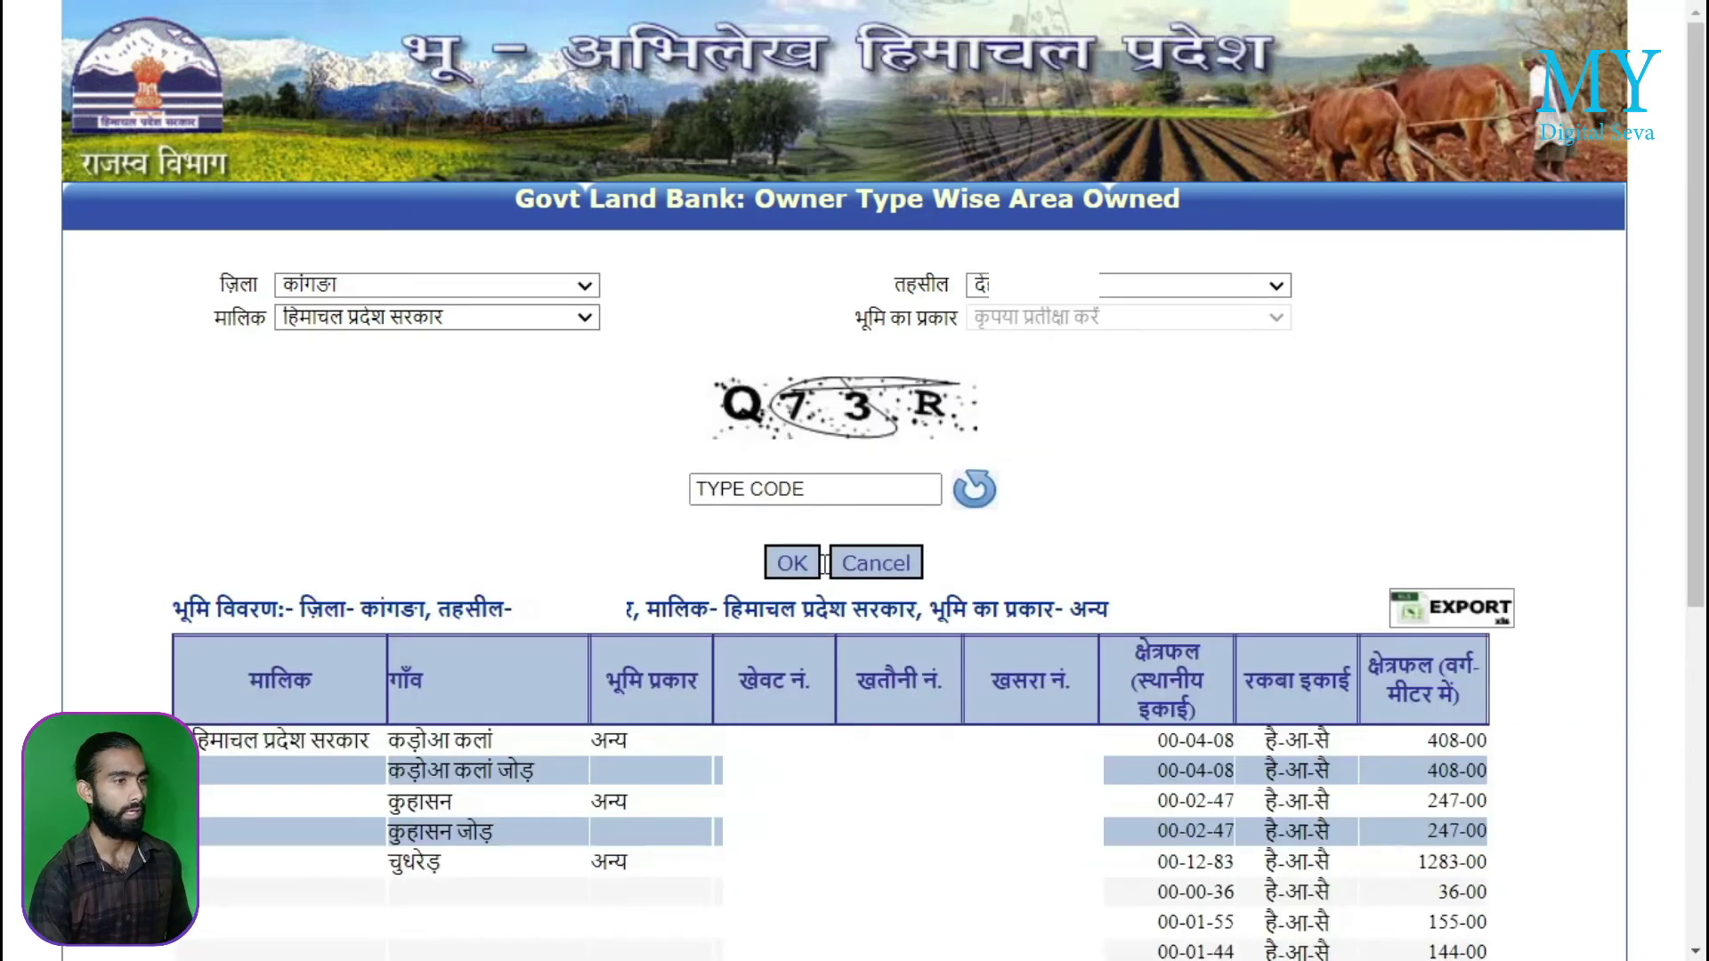
pyautogui.scroll(-3, 824, 564)
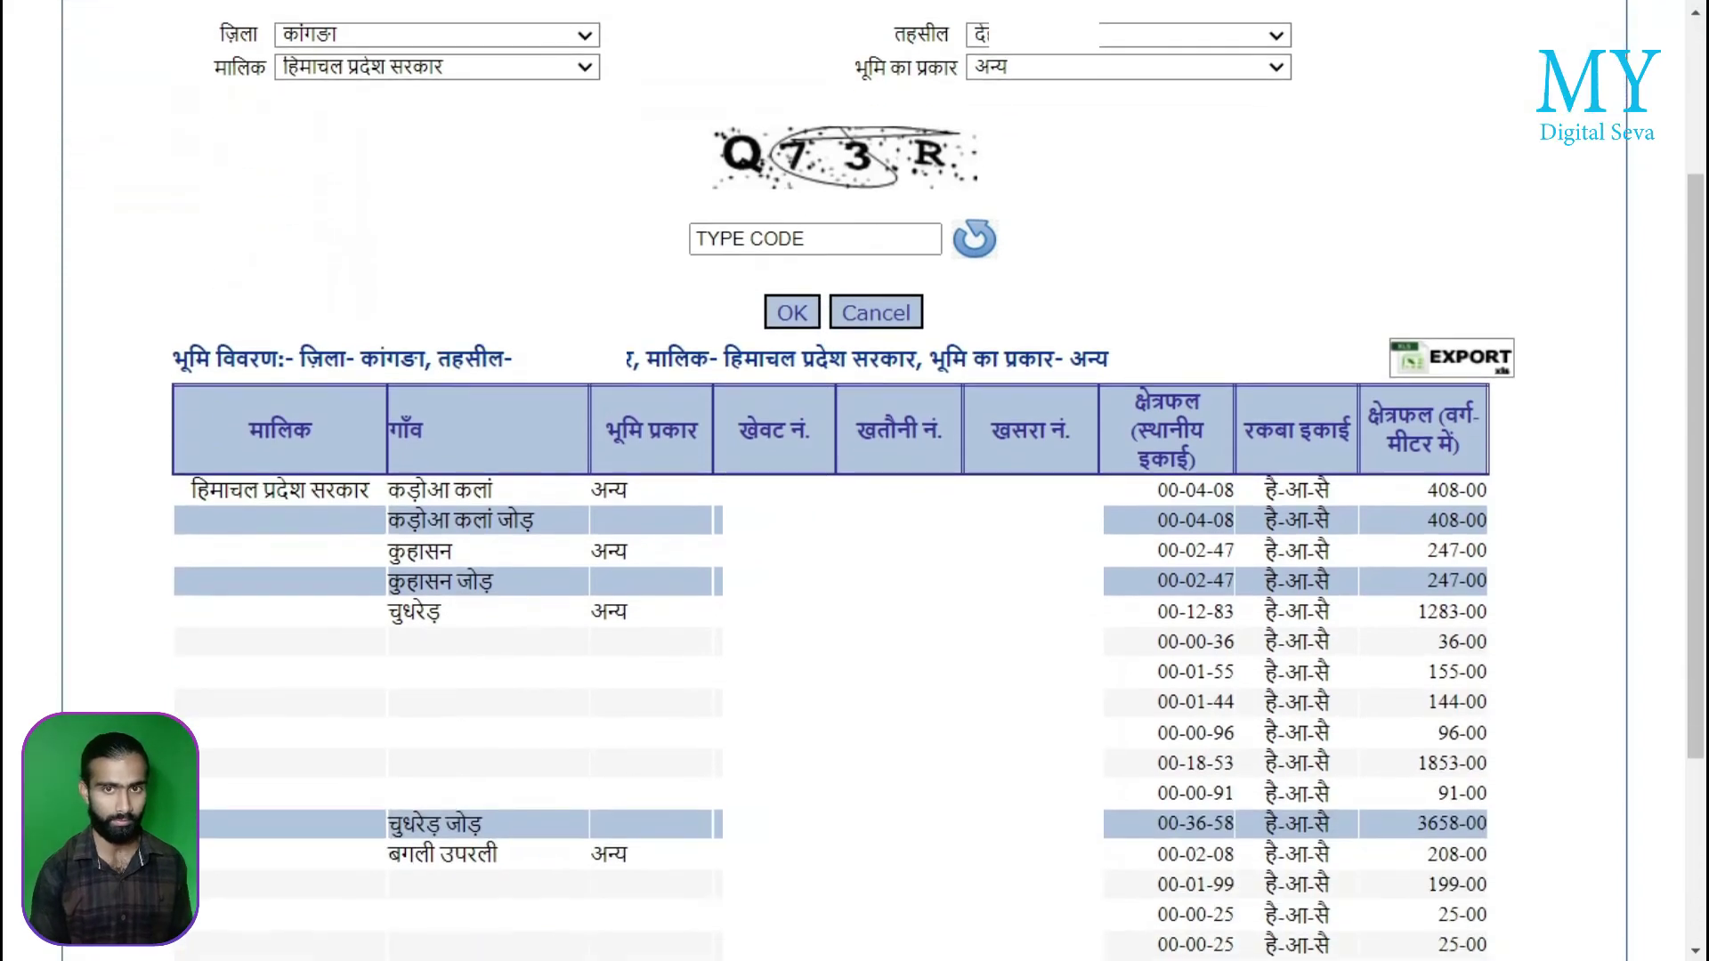
pyautogui.scroll(-3, 824, 564)
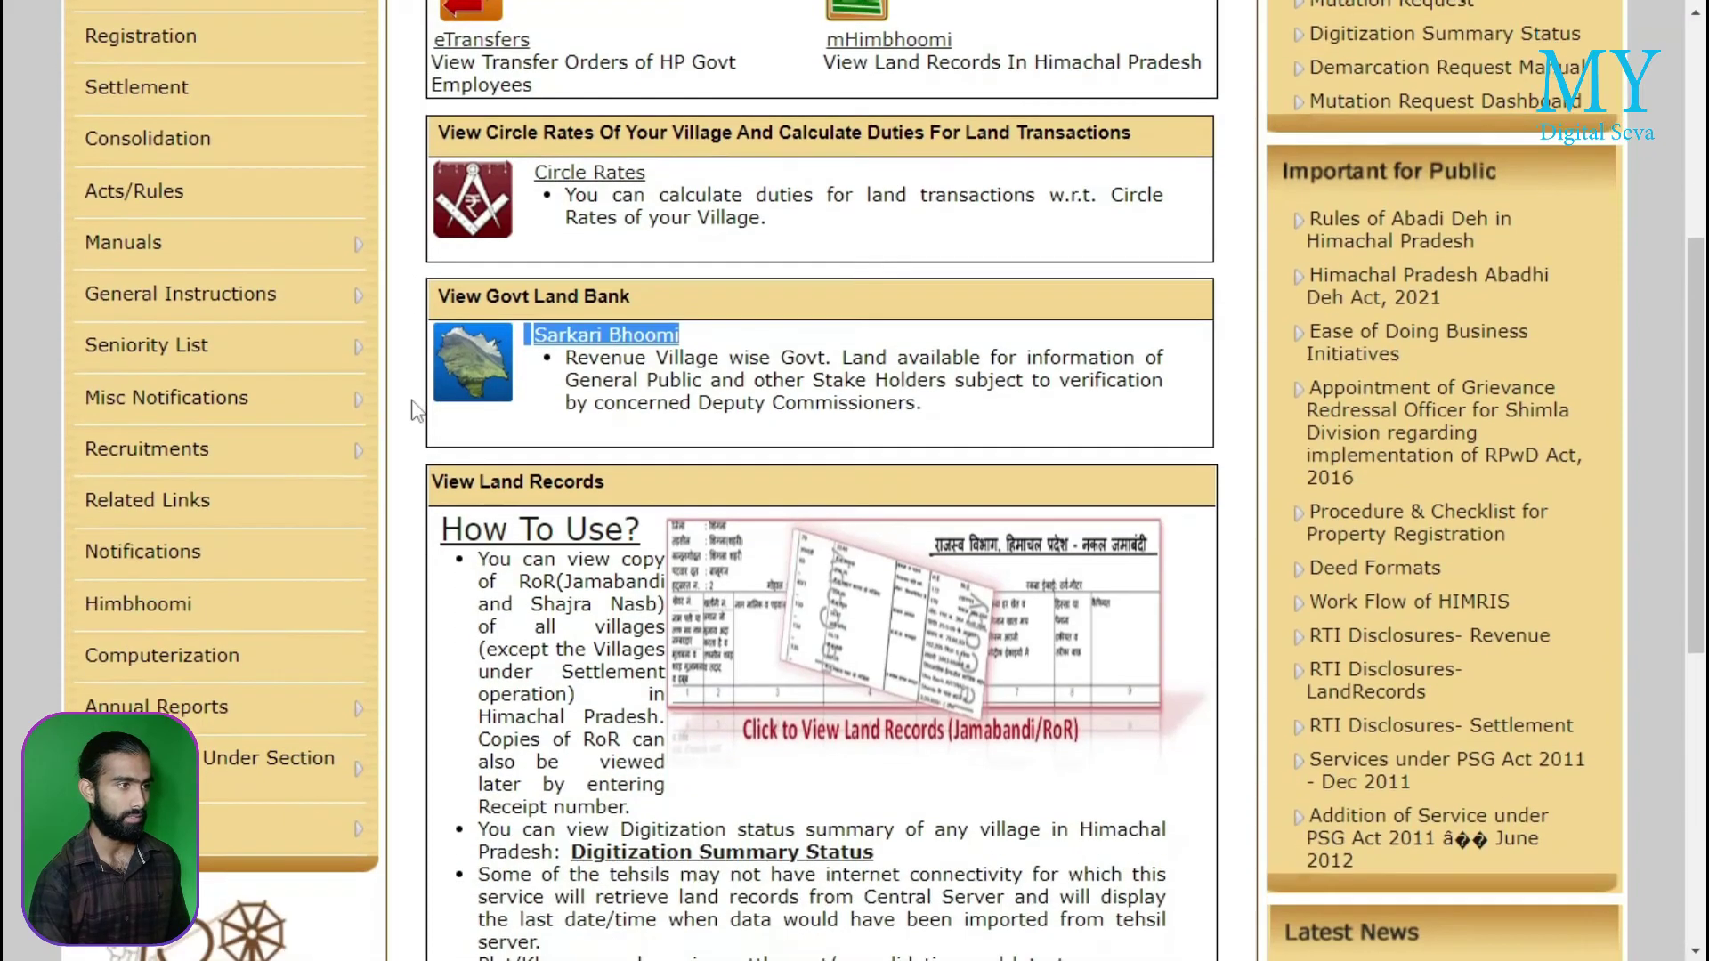
# View the Jamabandi/Shajra Nasb page from the View Land Records section, return and mark the digitized map links
pyautogui.scroll(-3, 416, 410)
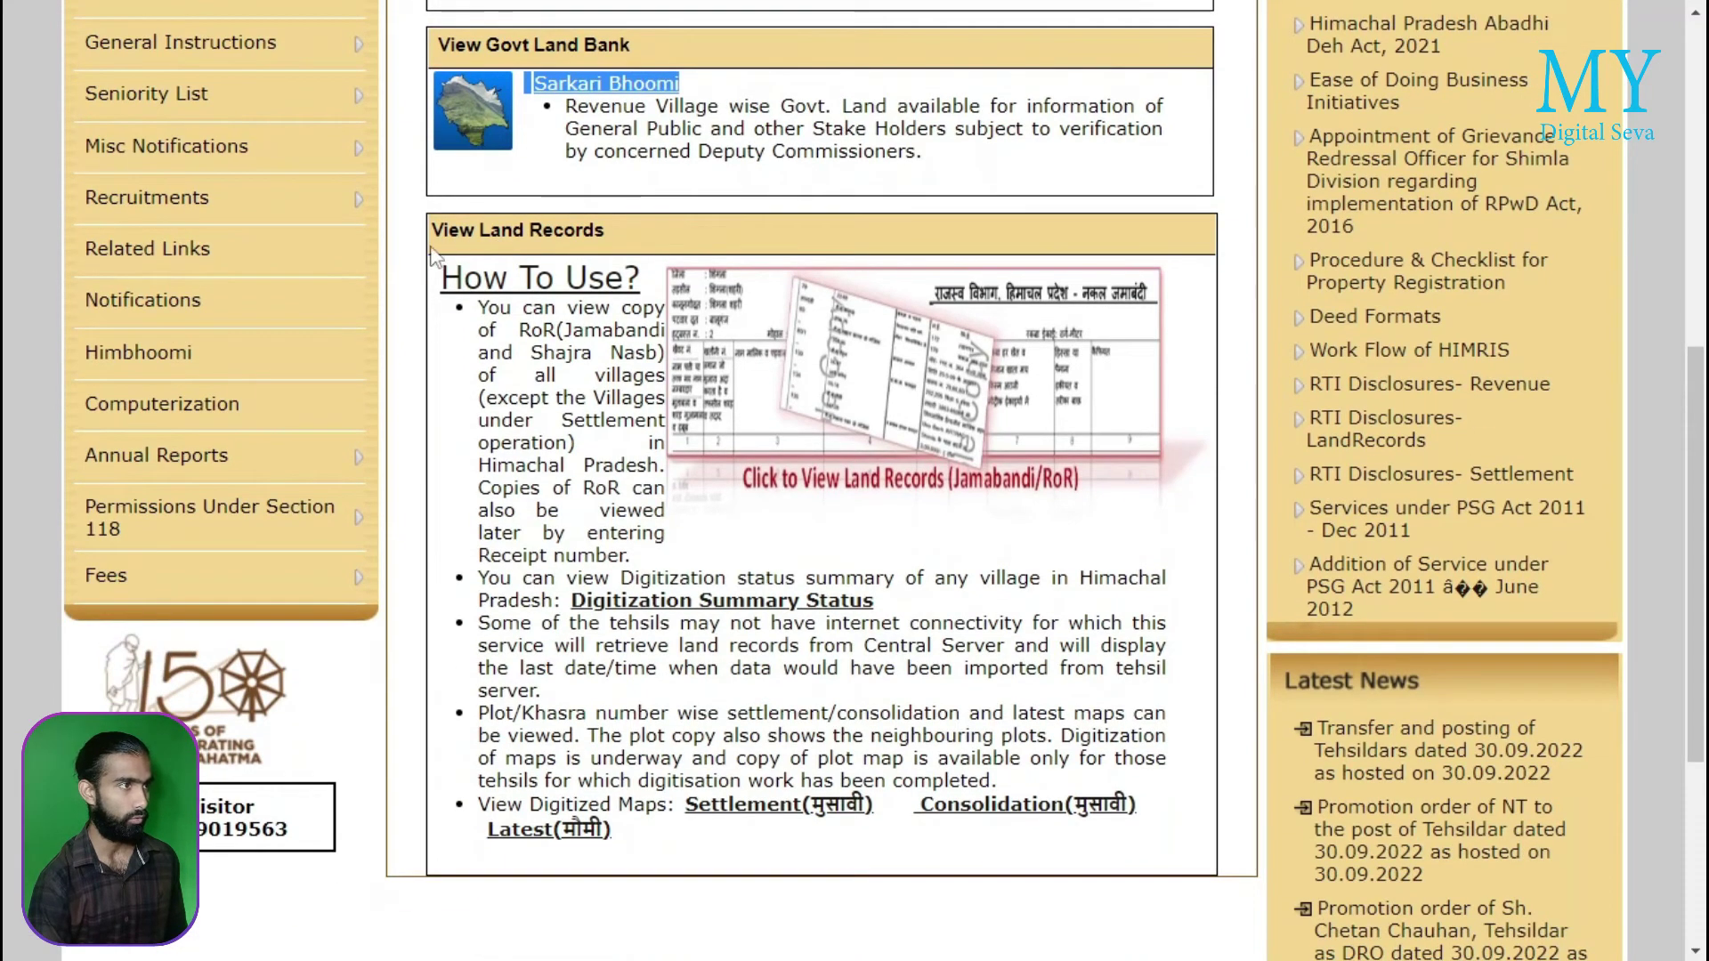
pyautogui.click(481, 251)
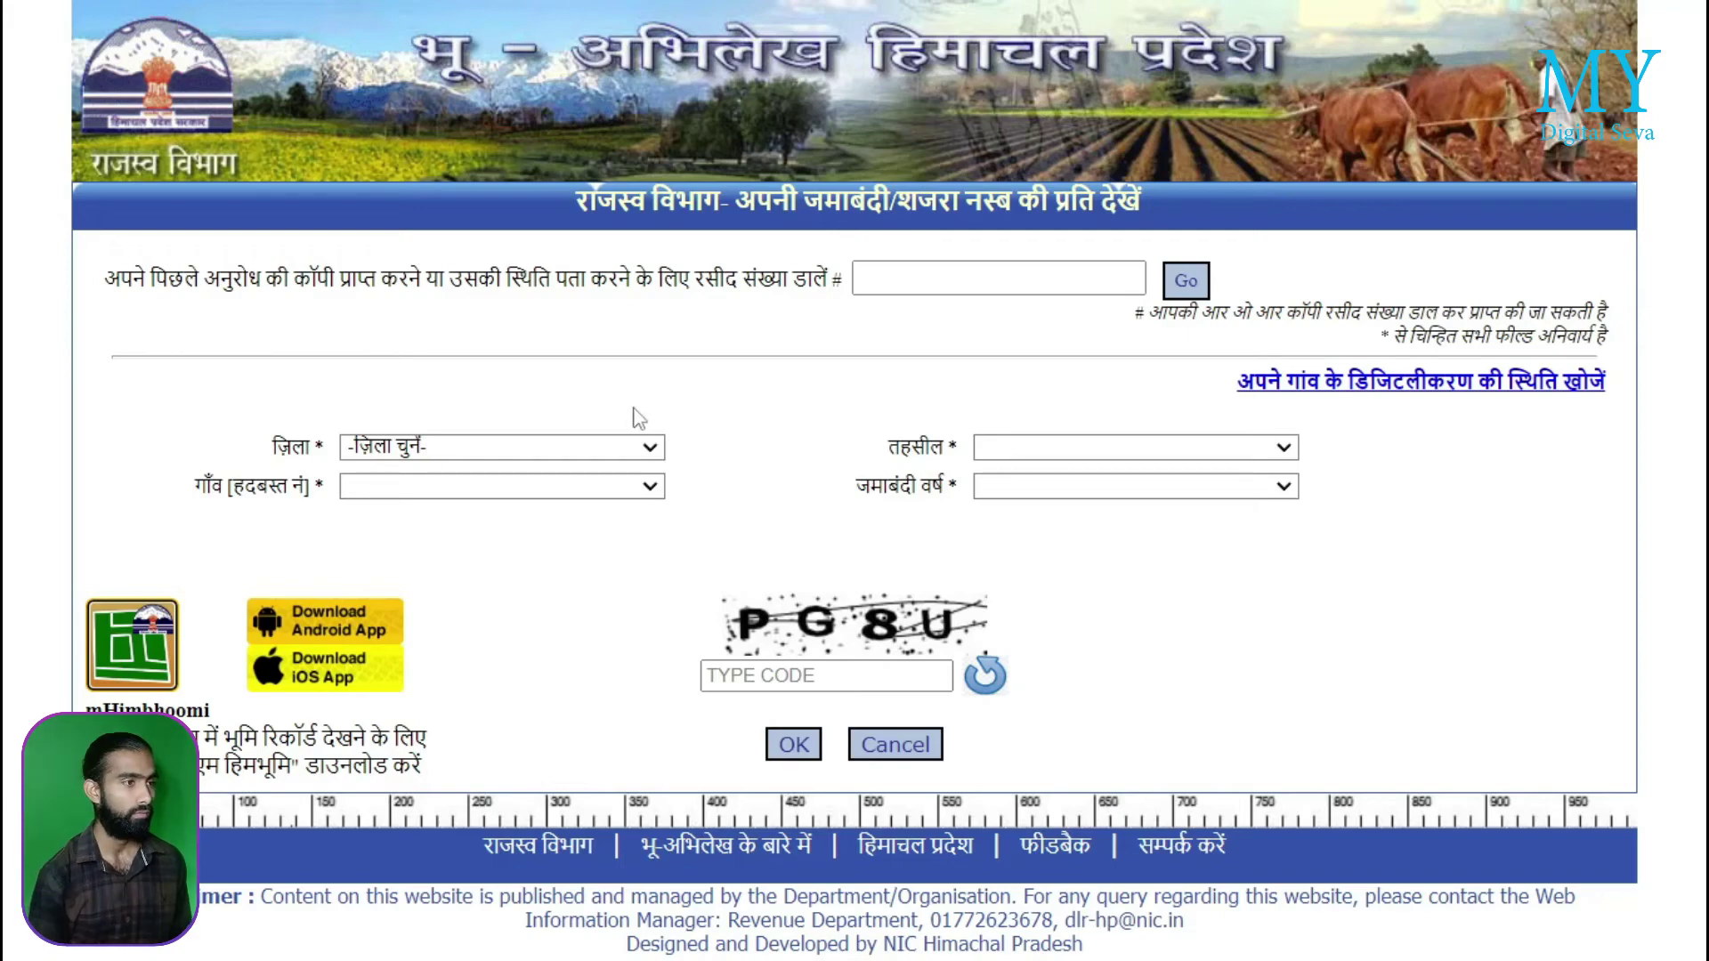
pyautogui.hotkey('alt', 'Left')
pyautogui.tripleClick(685, 704)
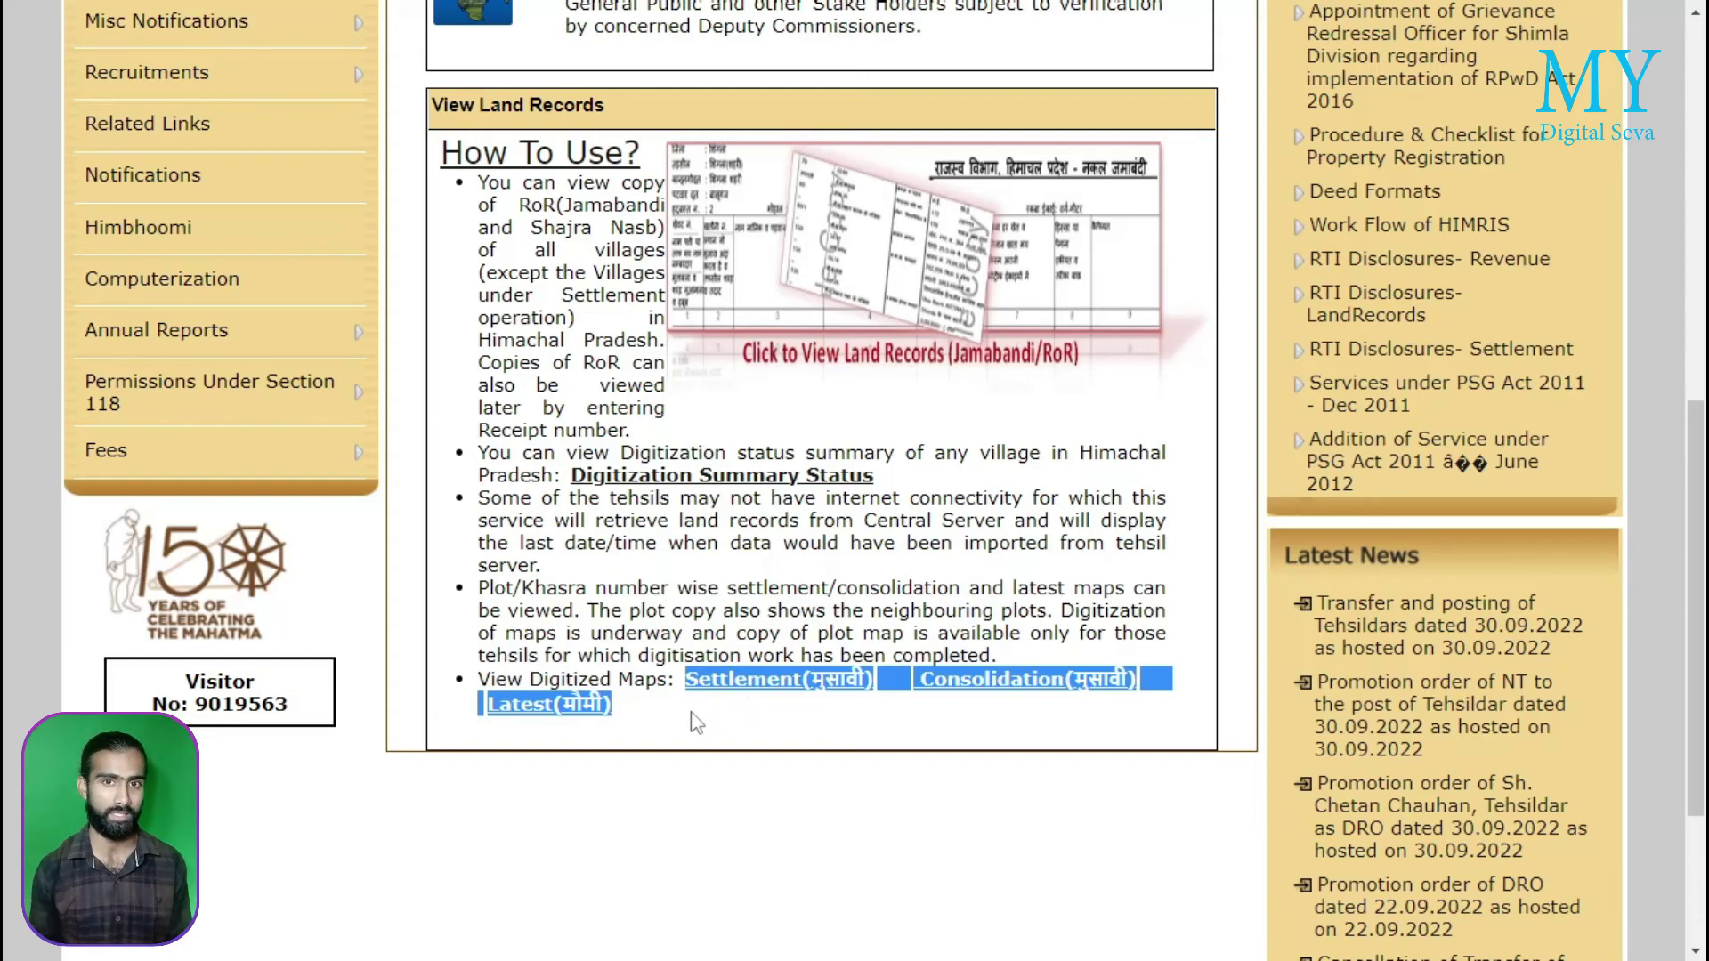
# Open the Circle Rates page and submit a request for district Kangra and SRO office Dehra Gopipur
pyautogui.scroll(10, 703, 721)
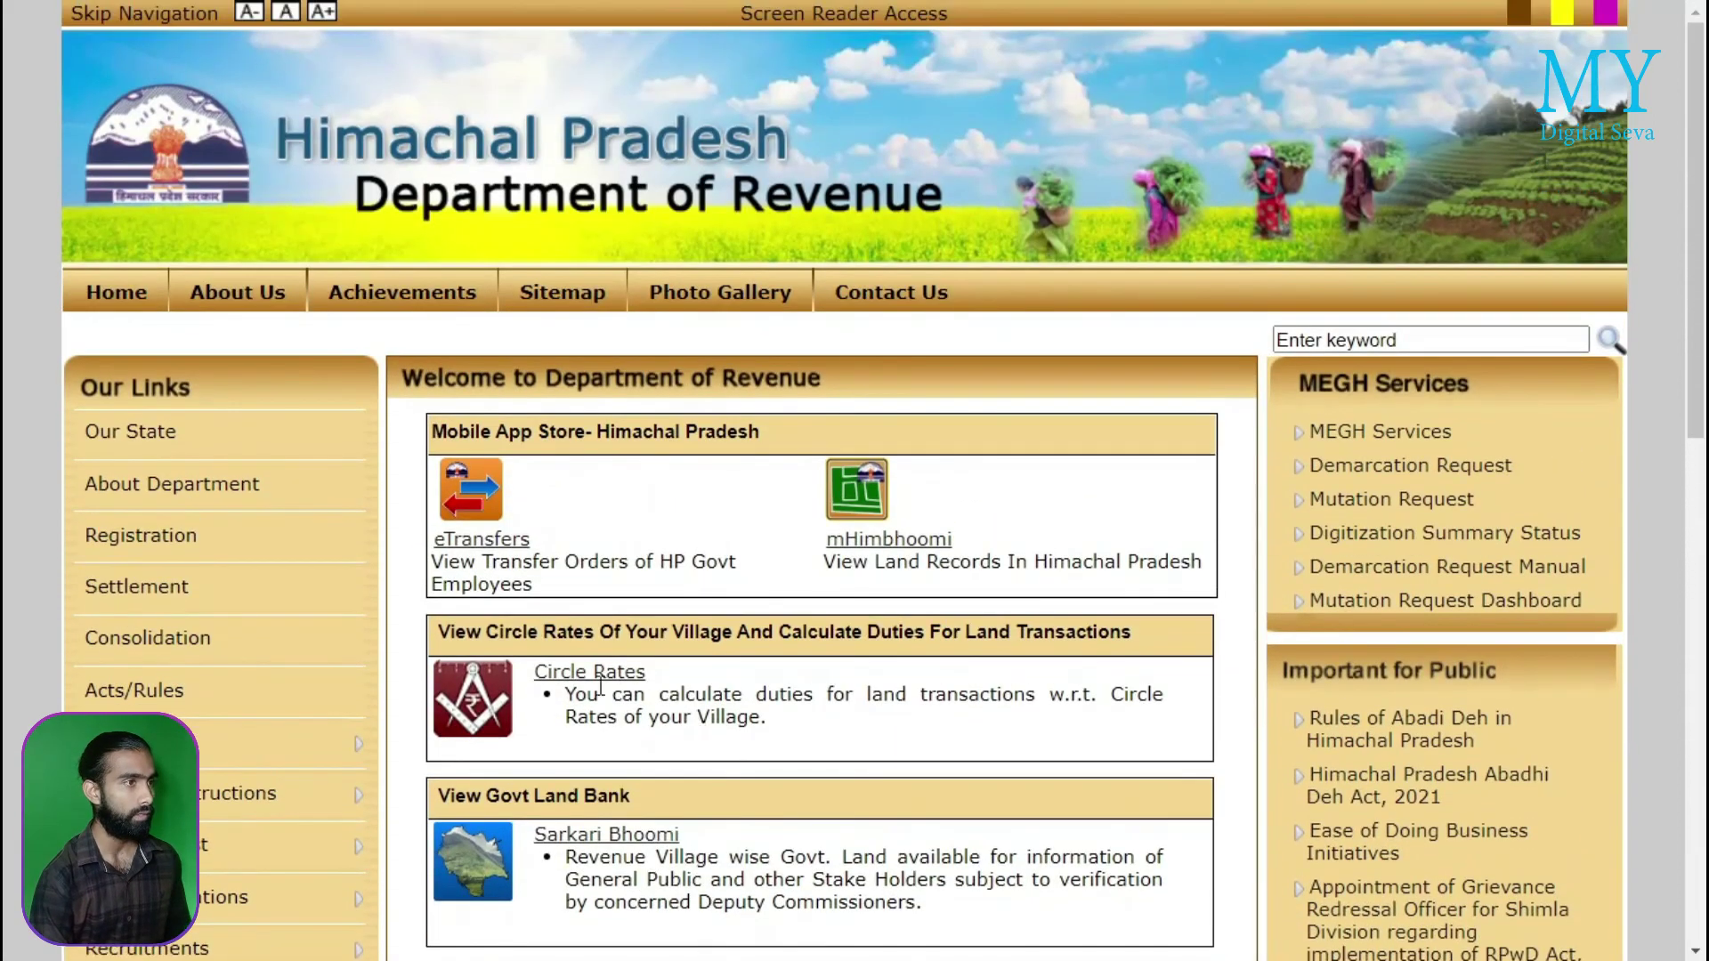
pyautogui.click(559, 676)
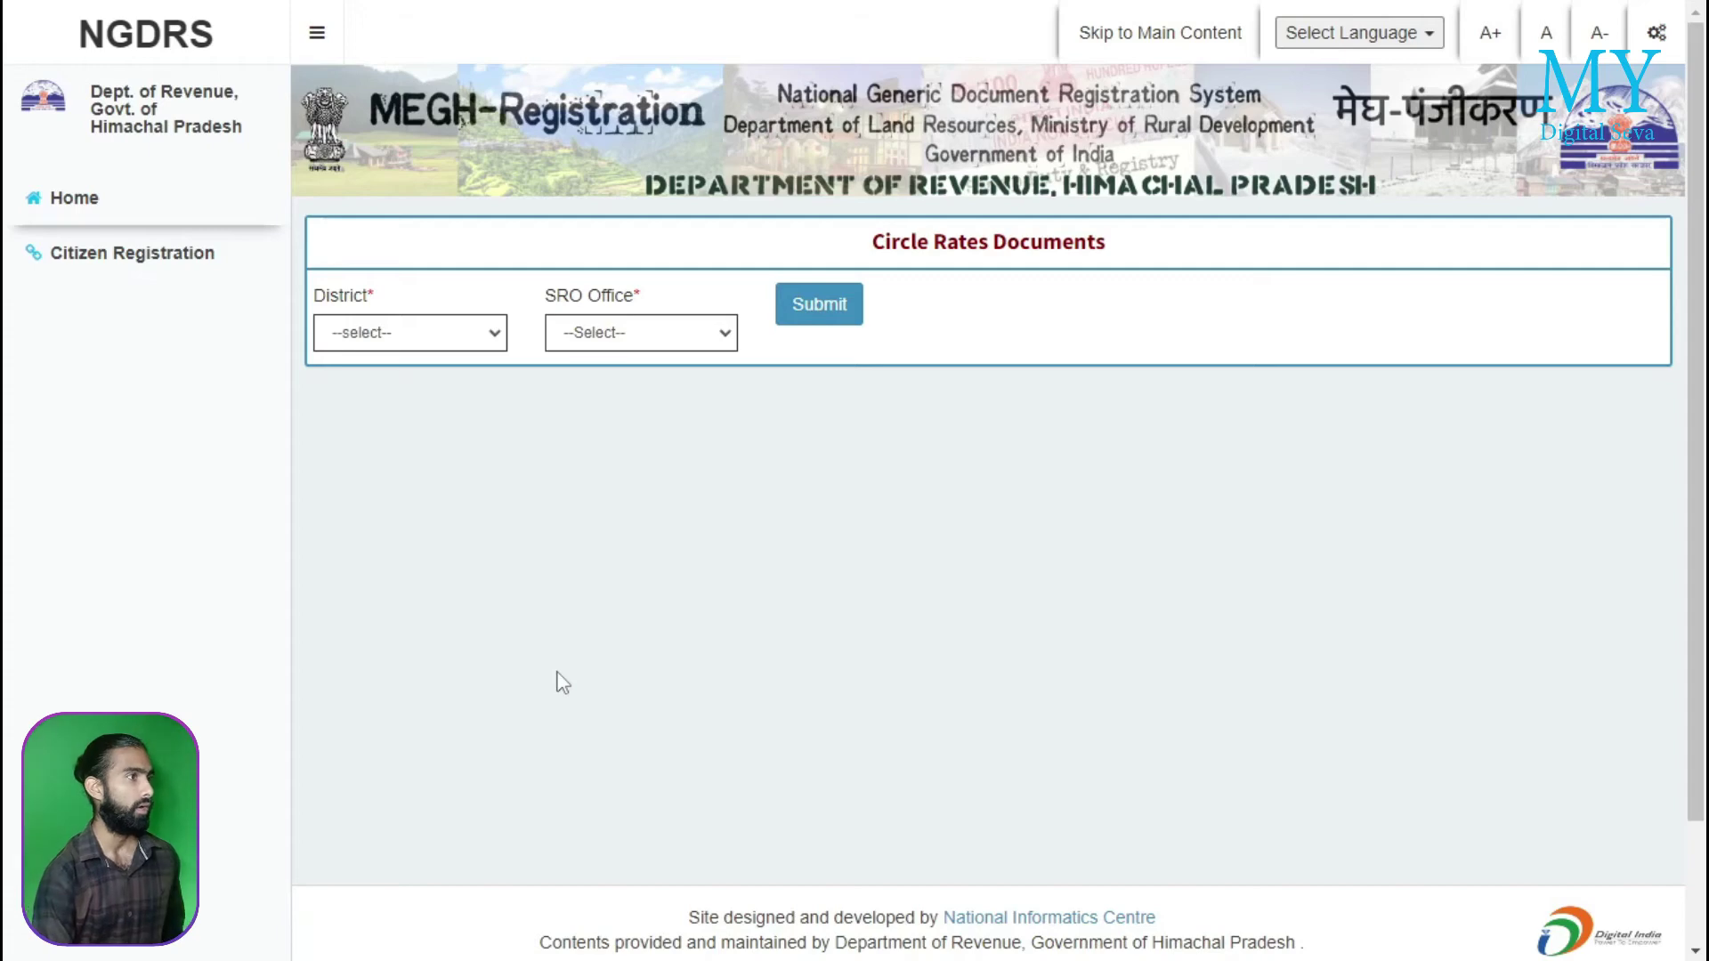
pyautogui.click(401, 335)
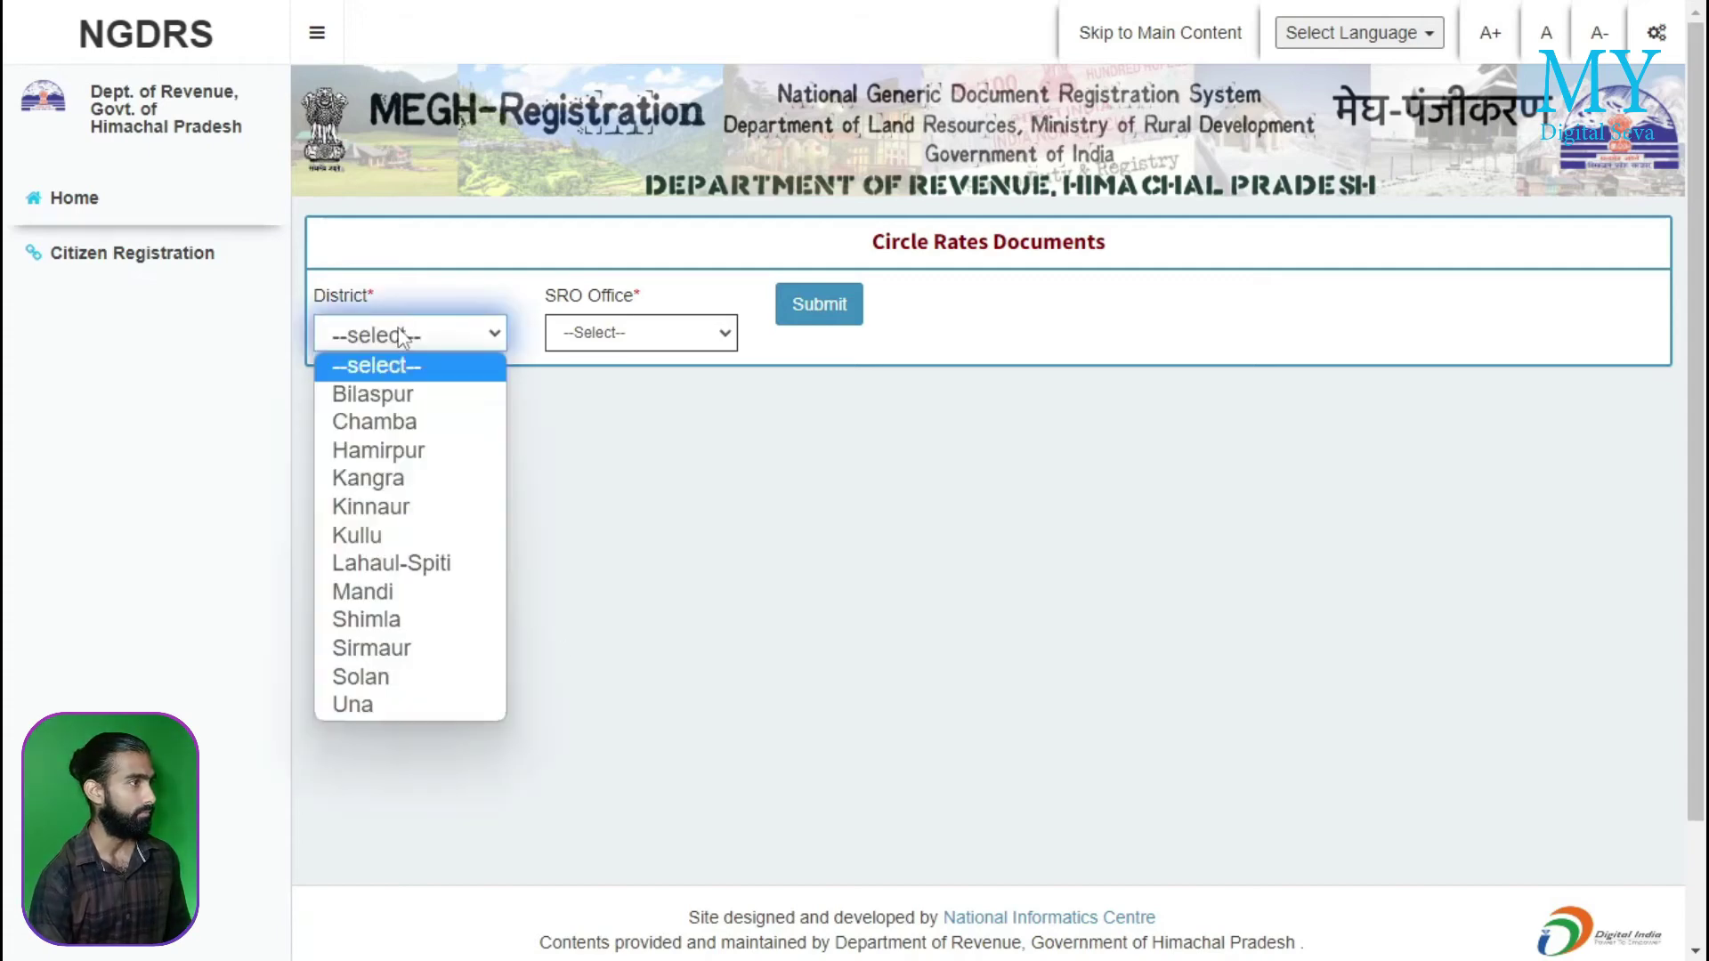
pyautogui.click(383, 477)
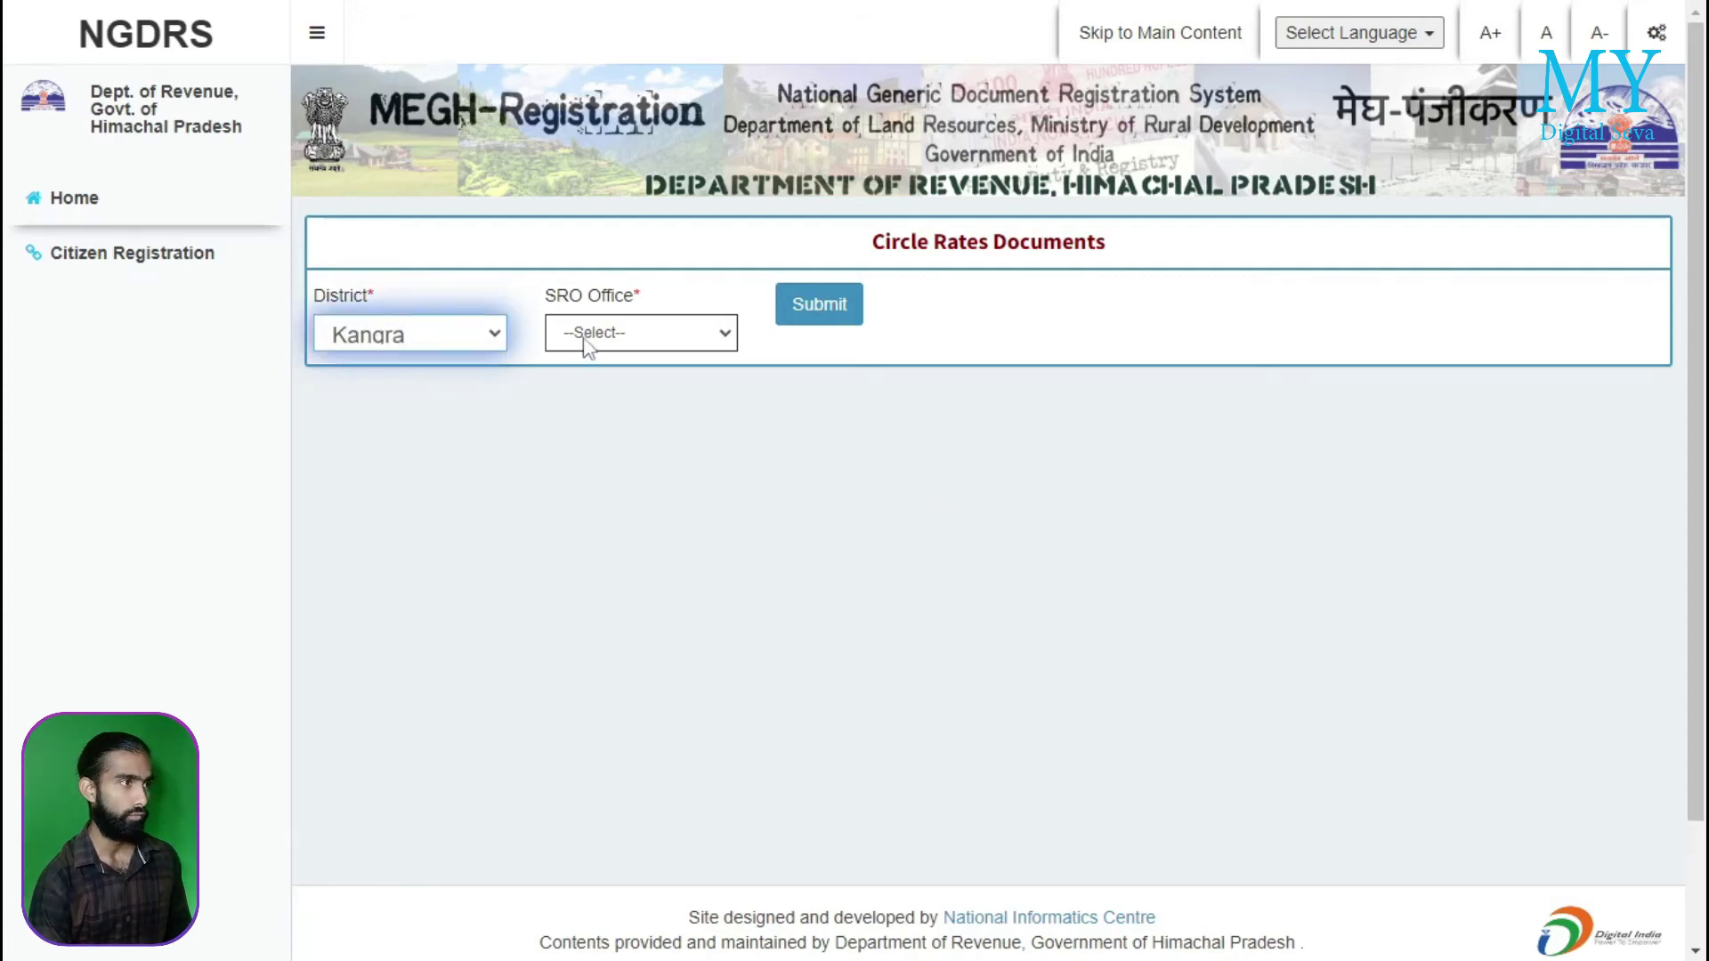
pyautogui.click(584, 337)
pyautogui.click(602, 479)
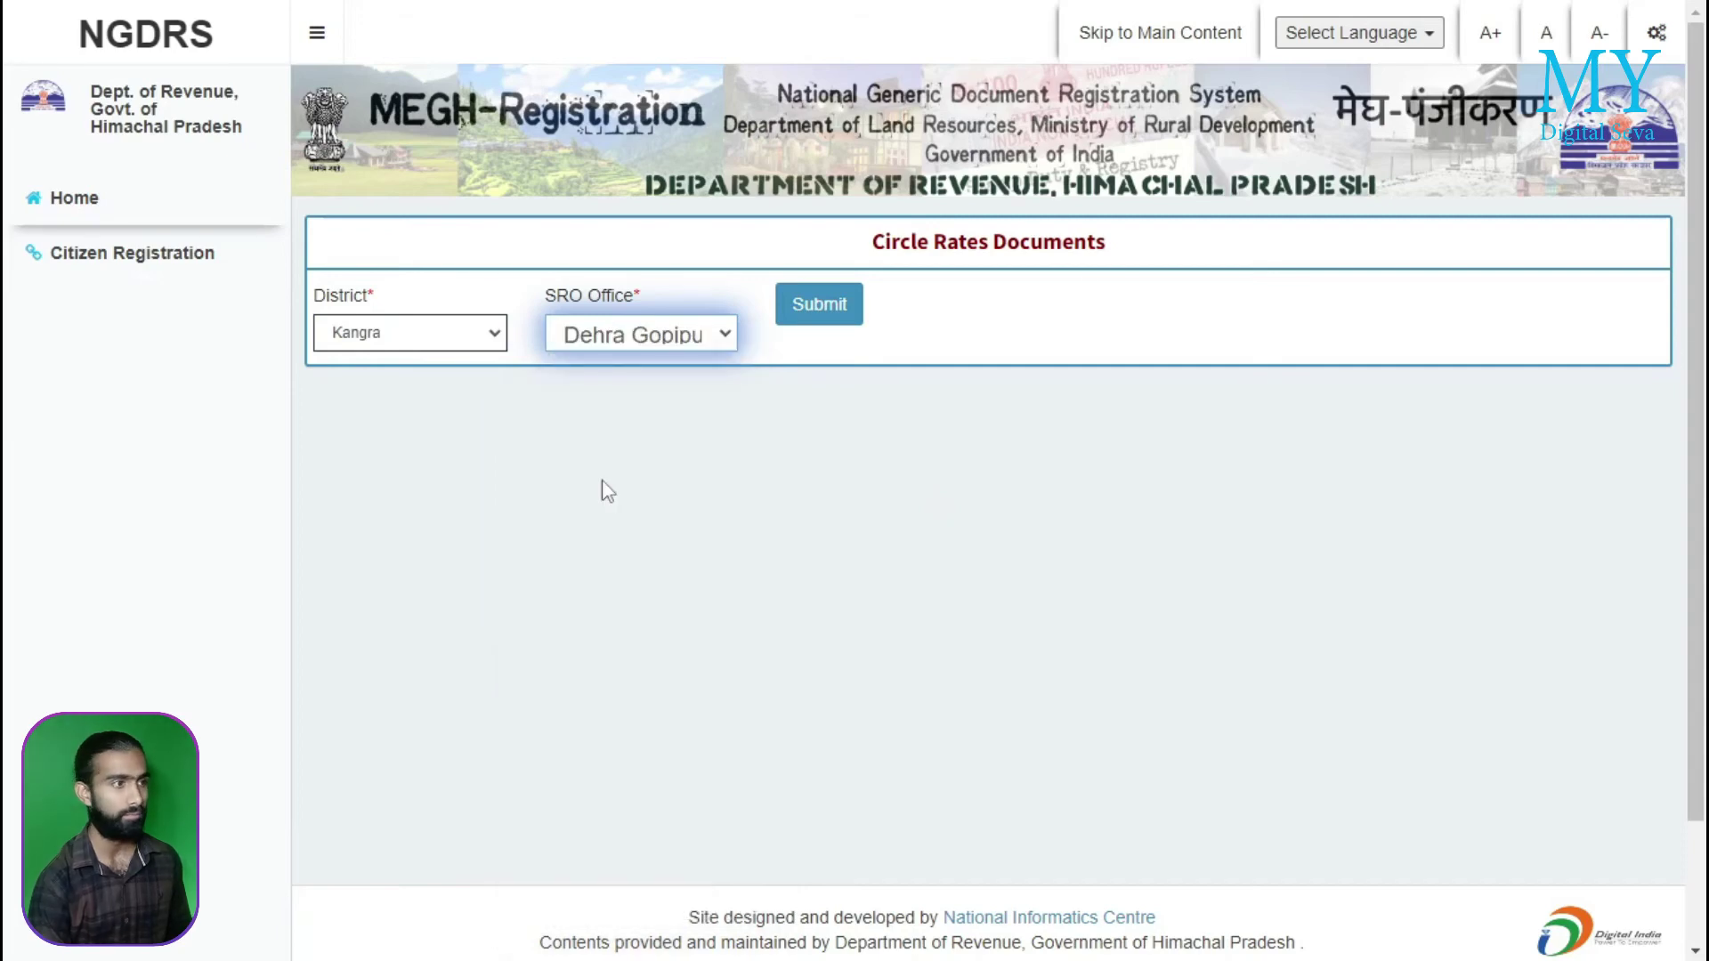
pyautogui.click(815, 325)
# Look over the Office, File Name, Uploaded Date and Action columns of the circle rates result
pyautogui.doubleClick(534, 402)
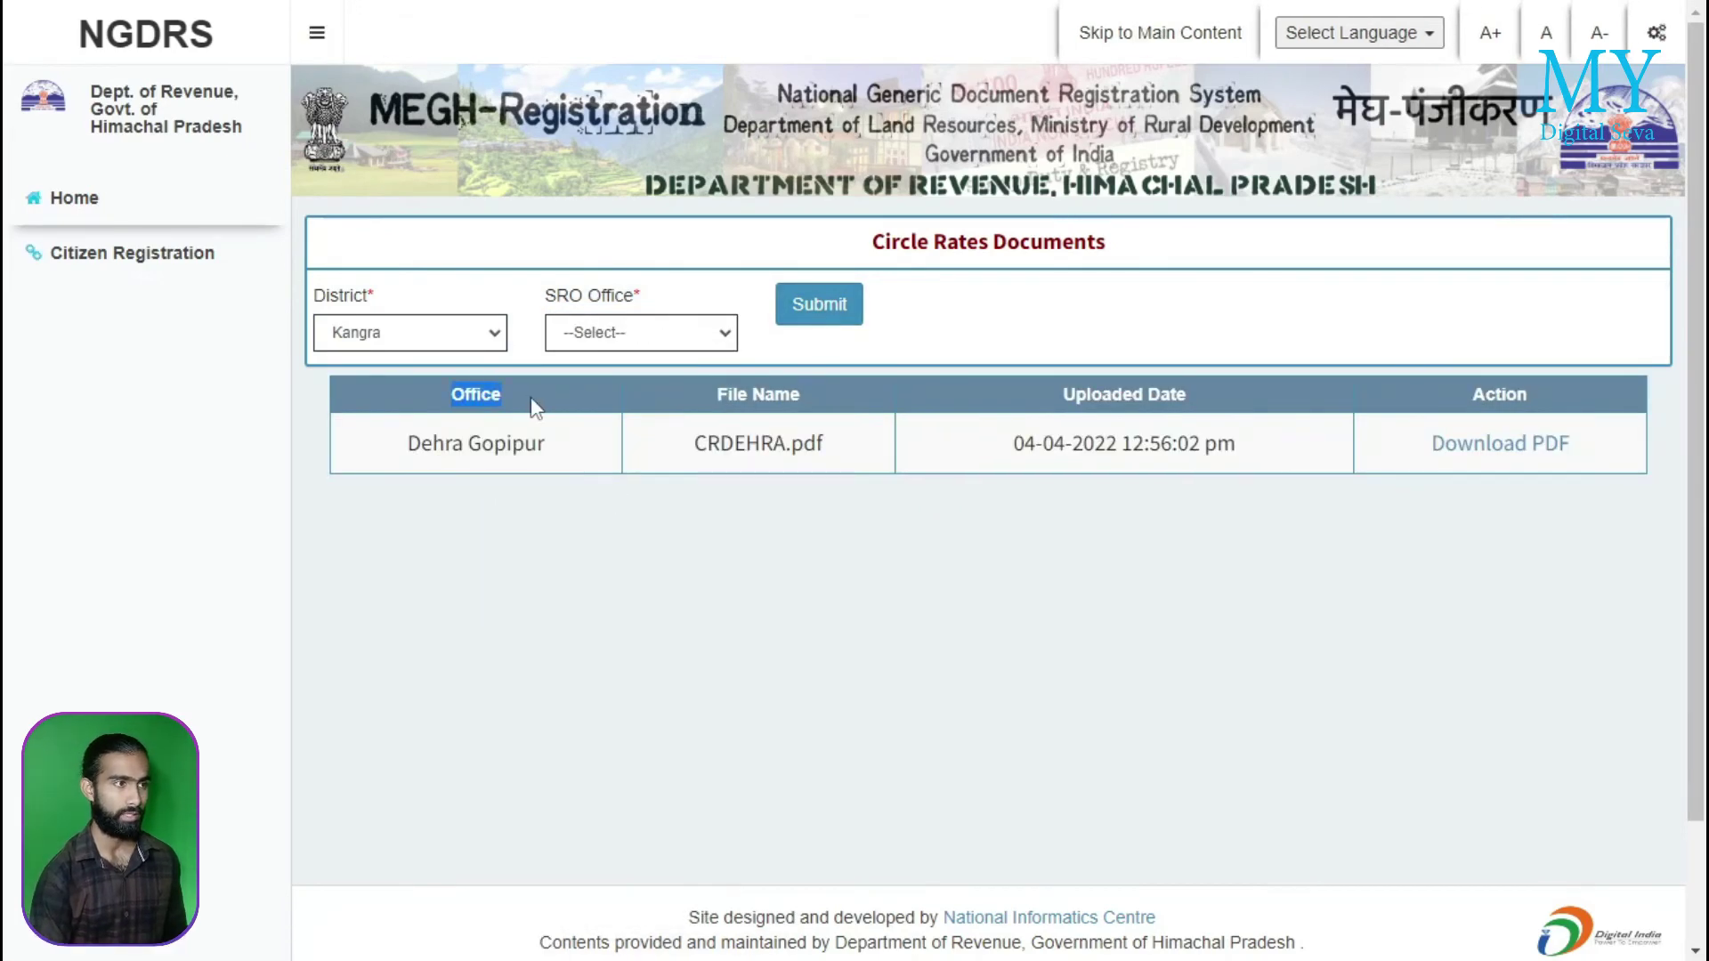
pyautogui.moveTo(696, 397); pyautogui.dragTo(803, 398)
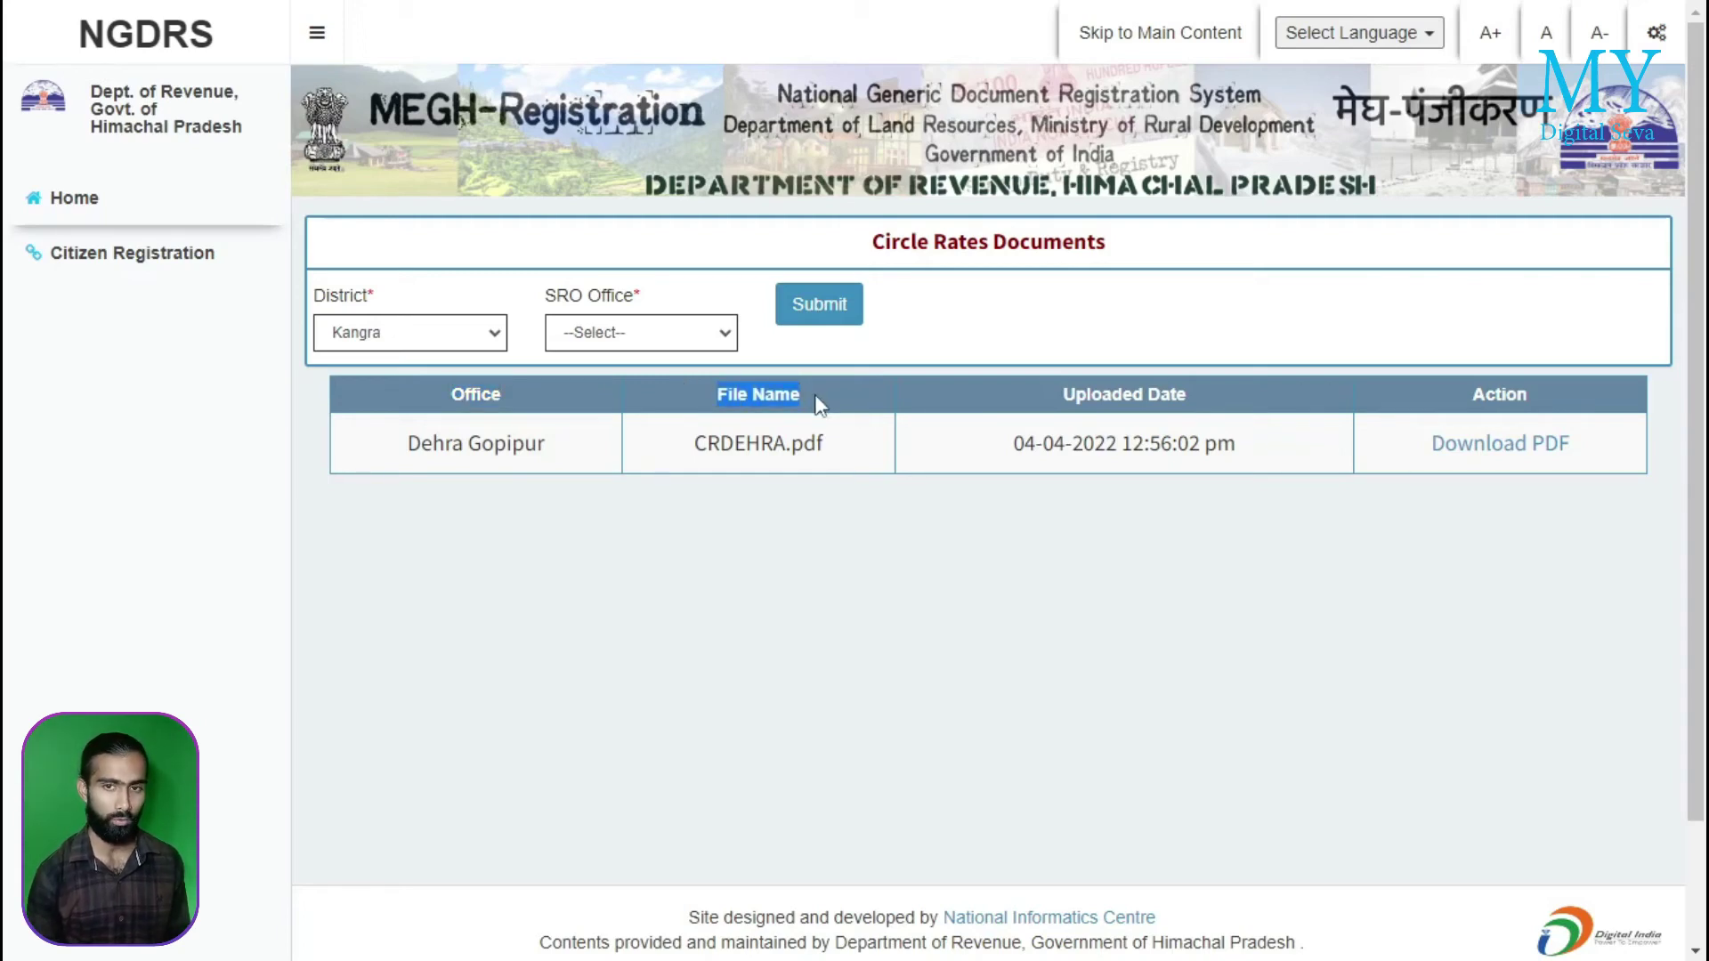
pyautogui.moveTo(1061, 394); pyautogui.dragTo(1187, 397)
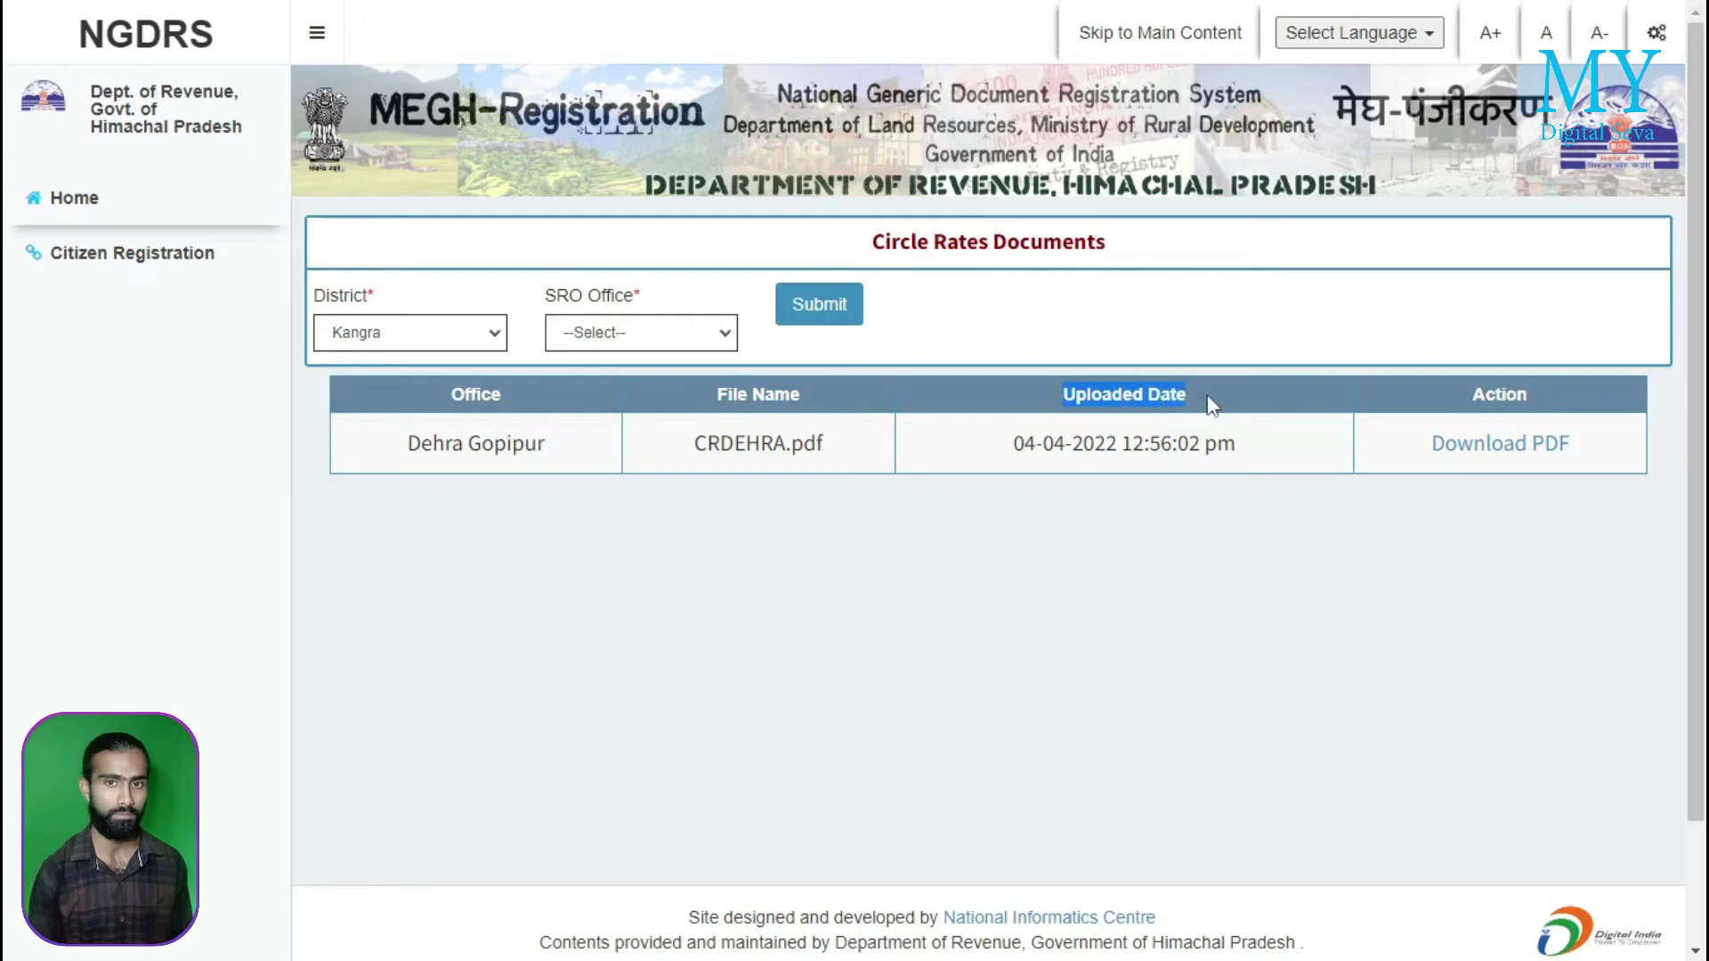
pyautogui.moveTo(1473, 394); pyautogui.dragTo(1529, 393)
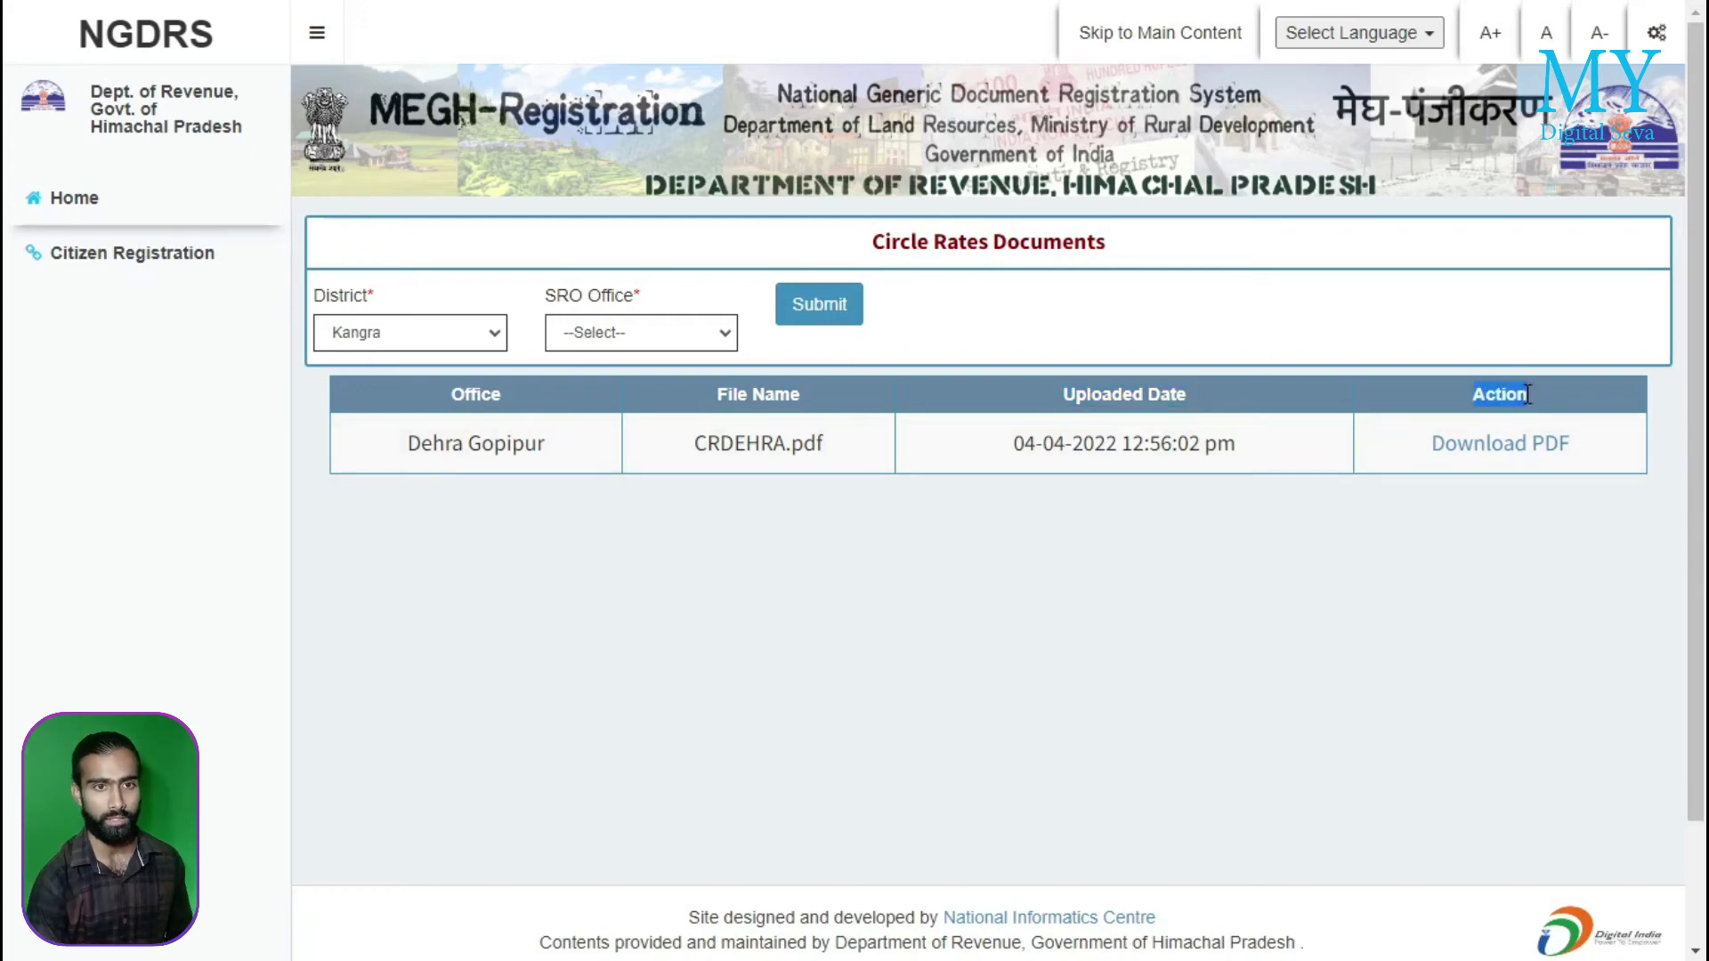
# Download the Dehra Gopipur circle rates PDF, open it and look through the village-wise rates
pyautogui.click(1490, 452)
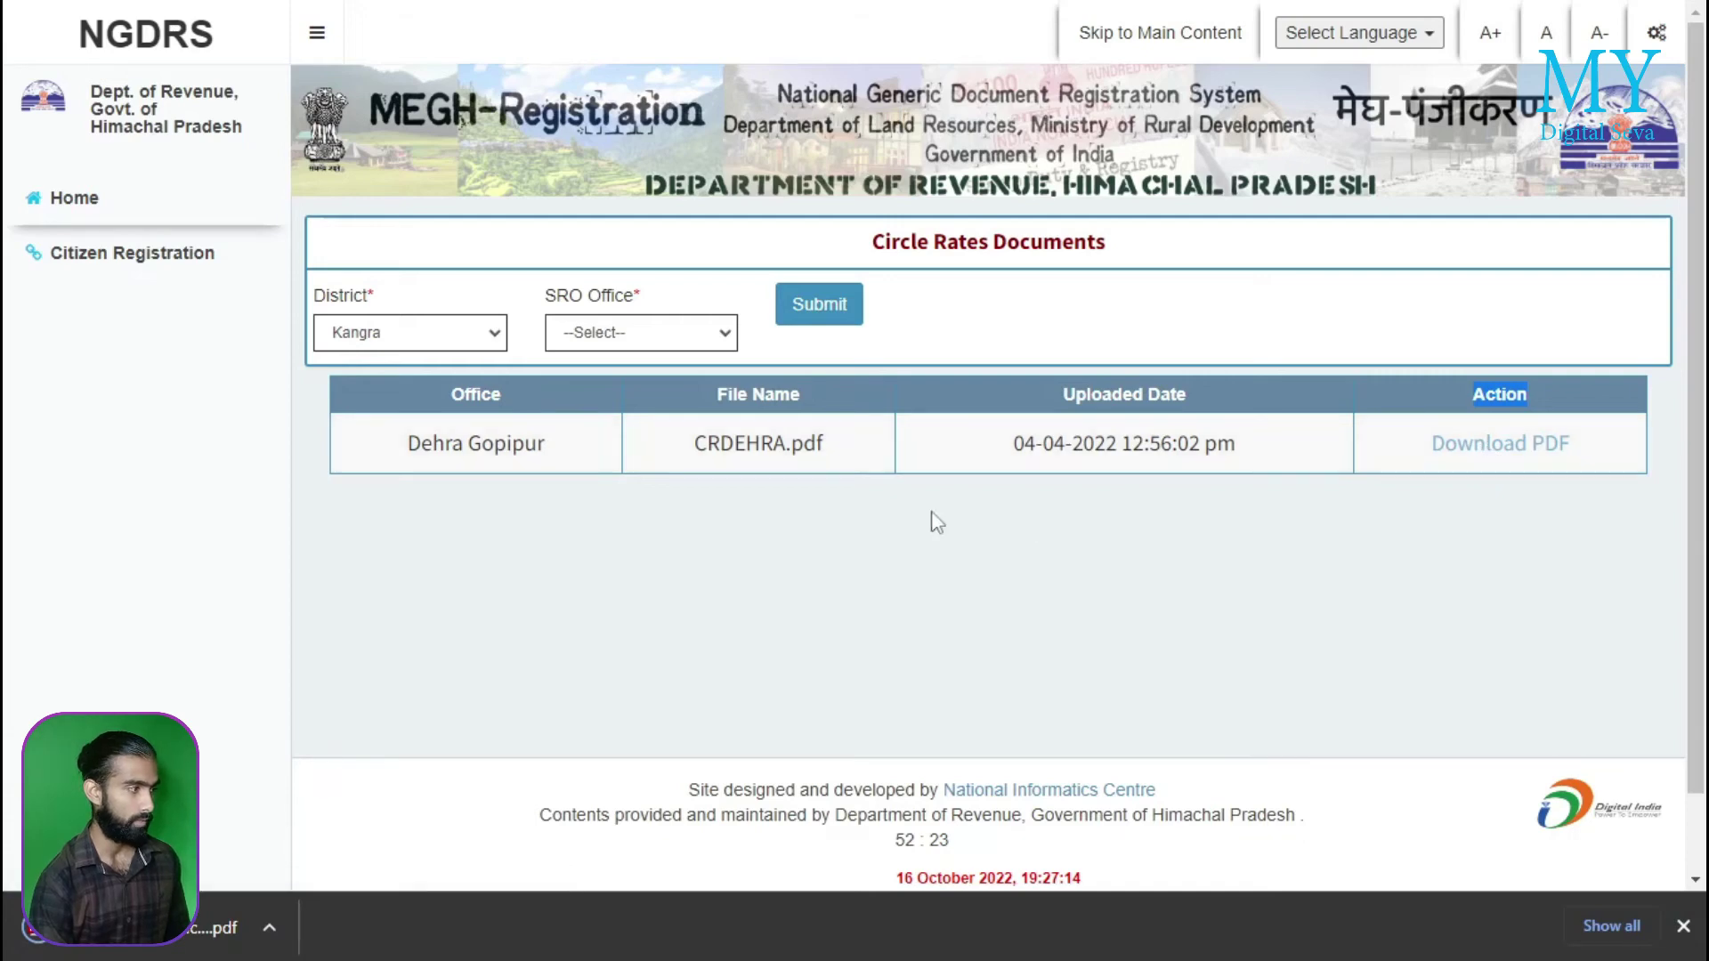
pyautogui.click(209, 930)
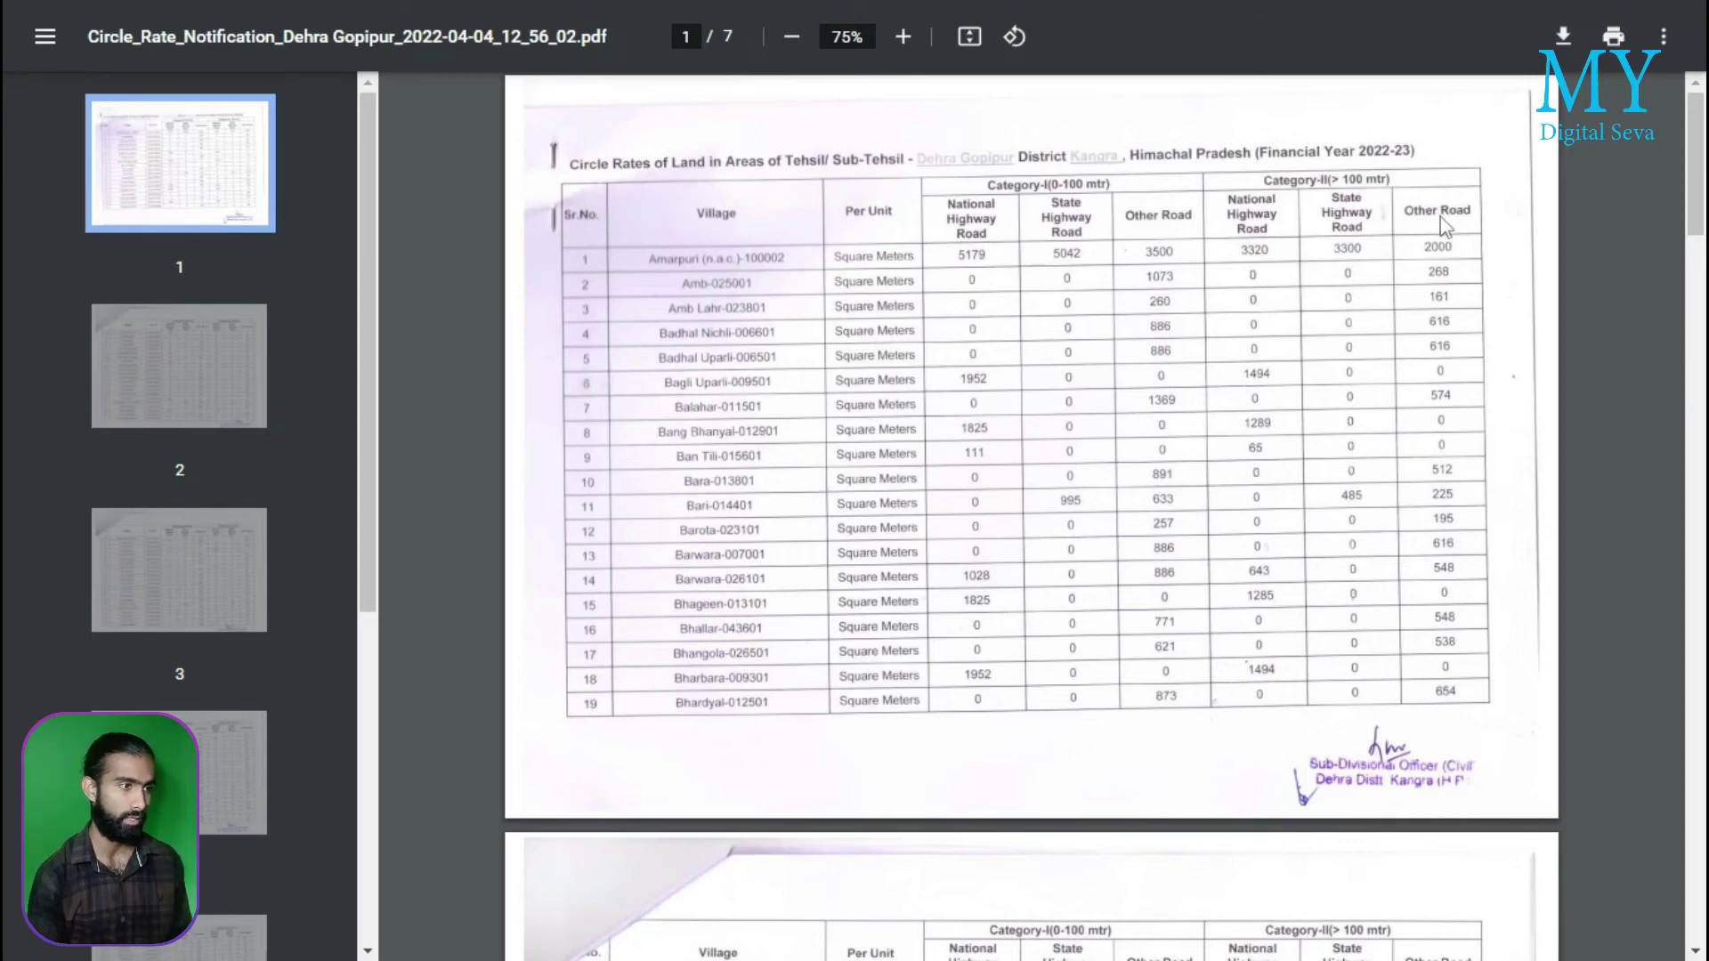
pyautogui.scroll(-2, 1424, 322)
pyautogui.scroll(-4, 1424, 326)
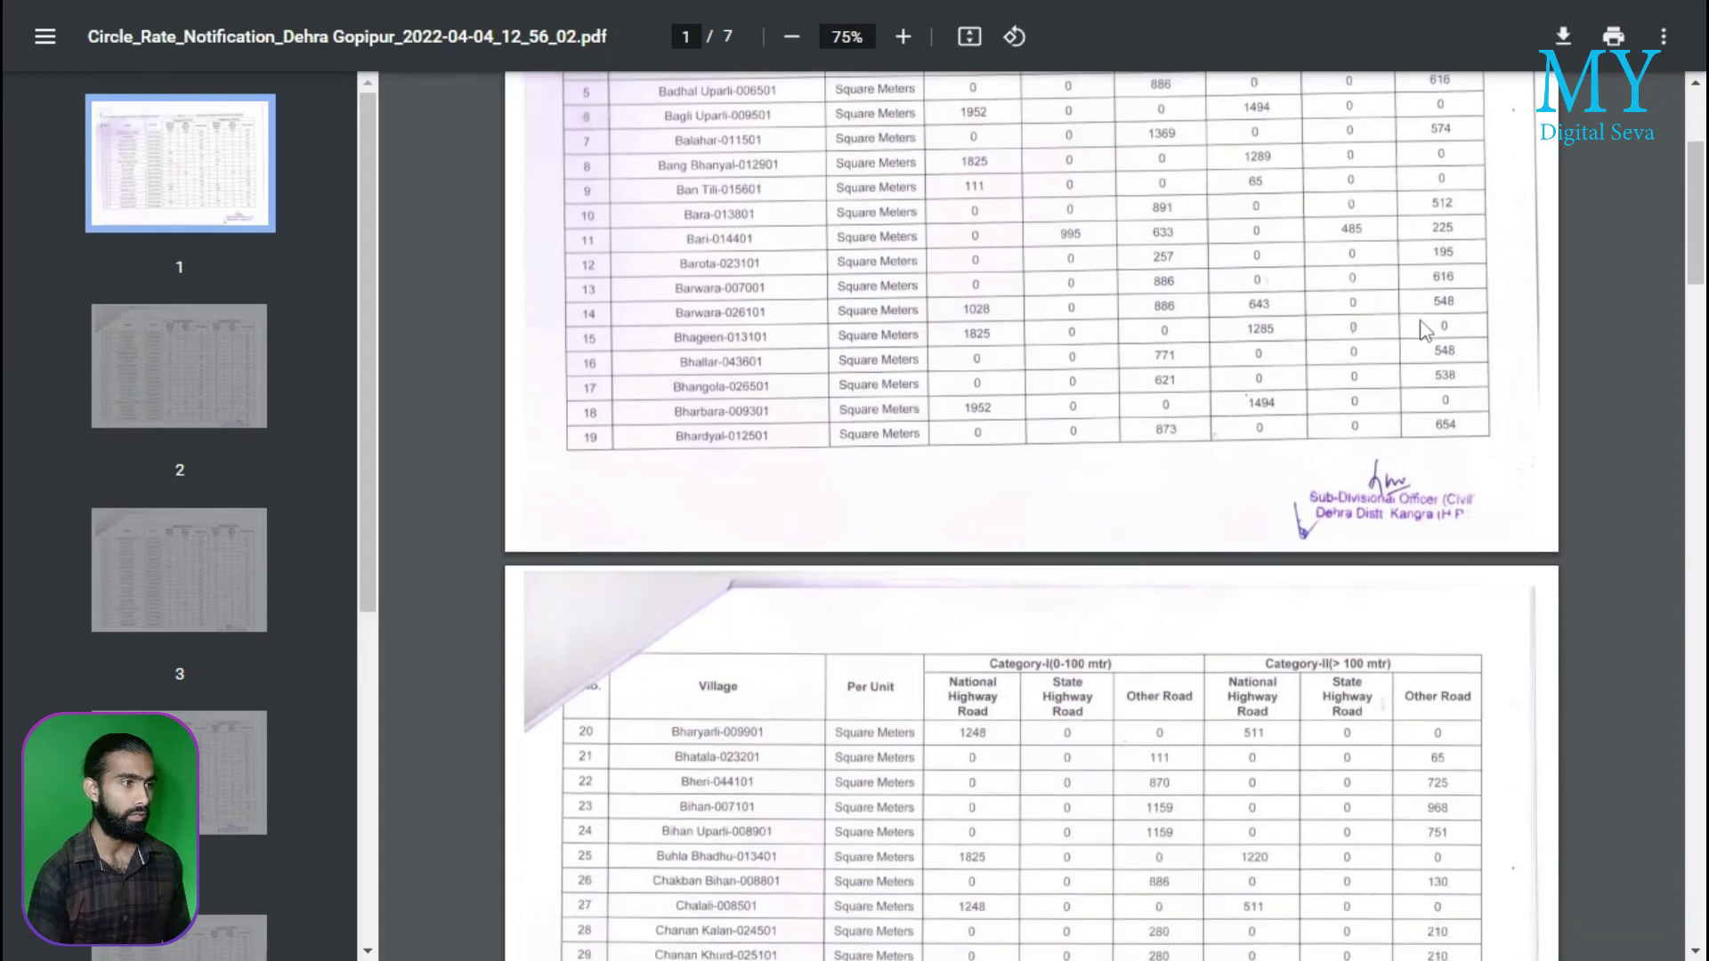
pyautogui.scroll(-3, 1421, 331)
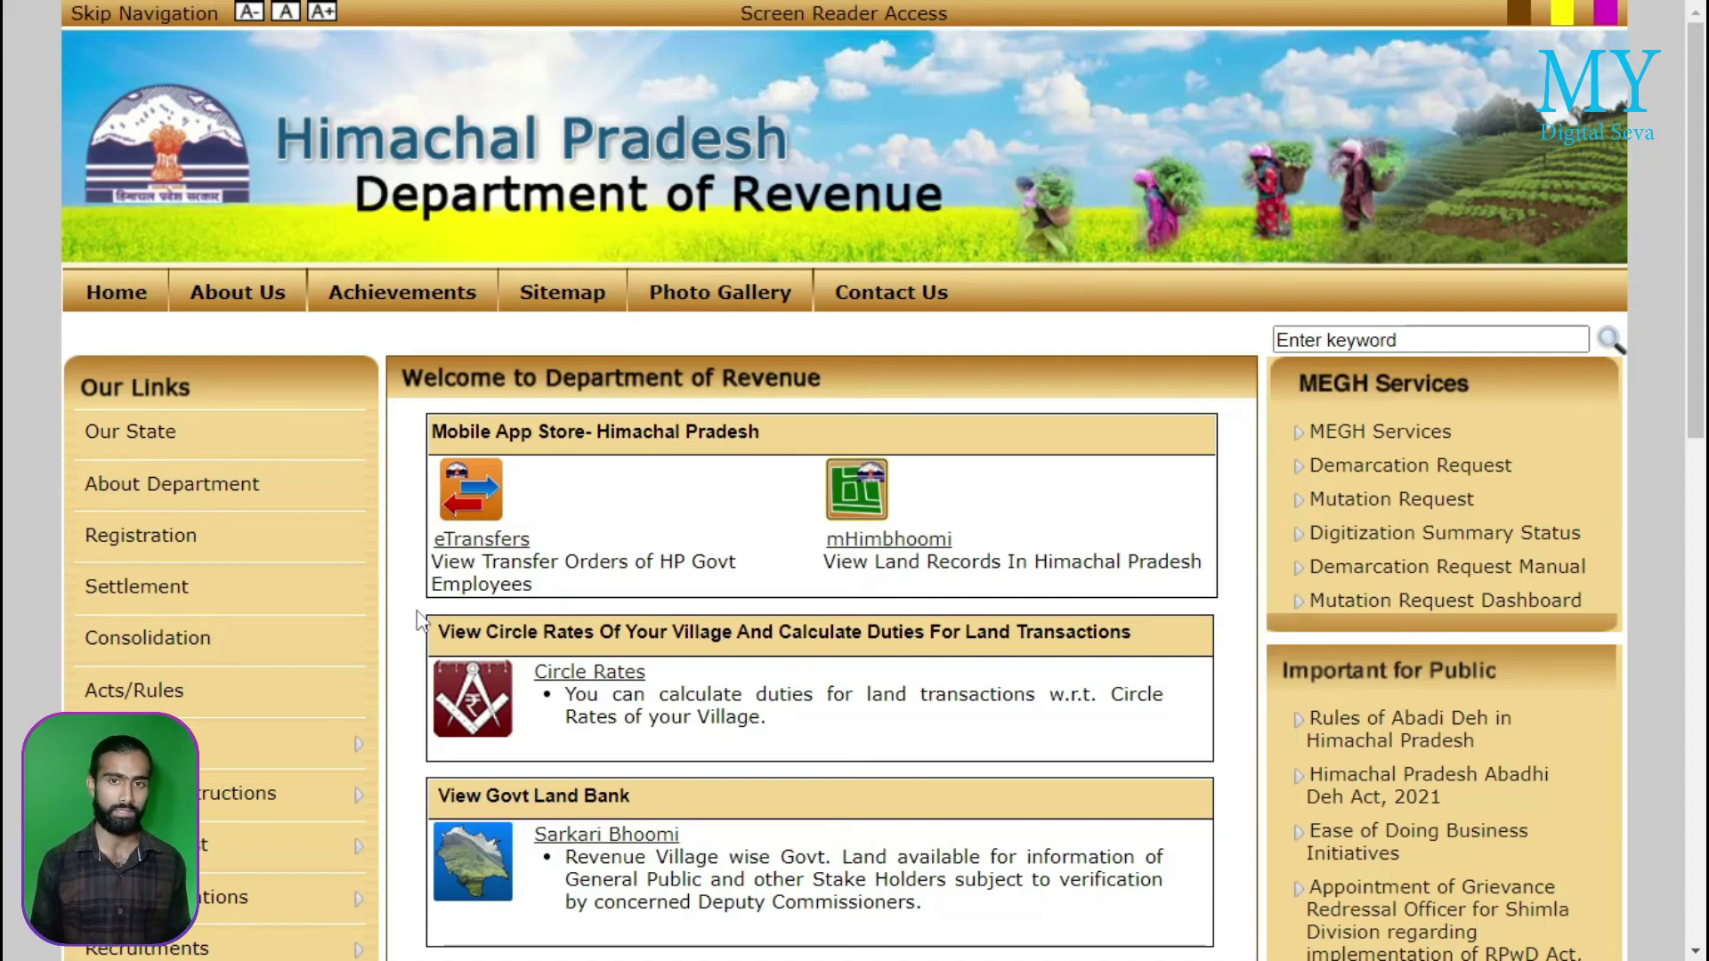
# Open the Latest(मोमी) digitized map from the View Land Records section of the Revenue Department site
pyautogui.scroll(-3, 418, 620)
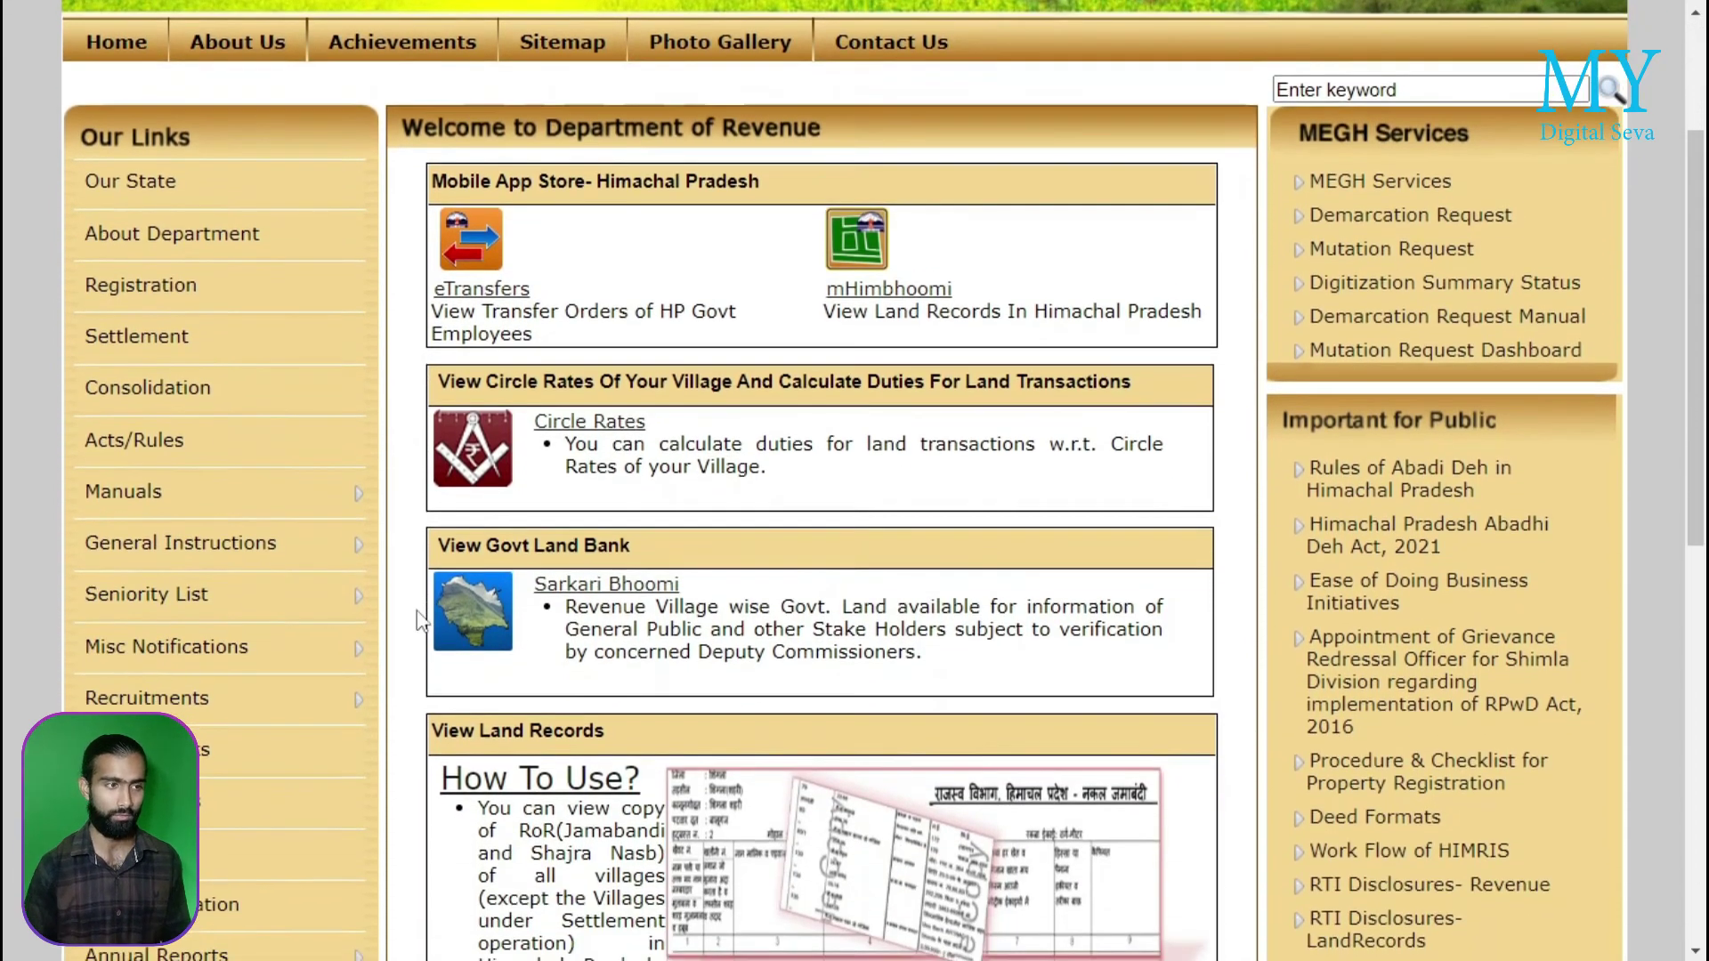
pyautogui.scroll(-6, 419, 620)
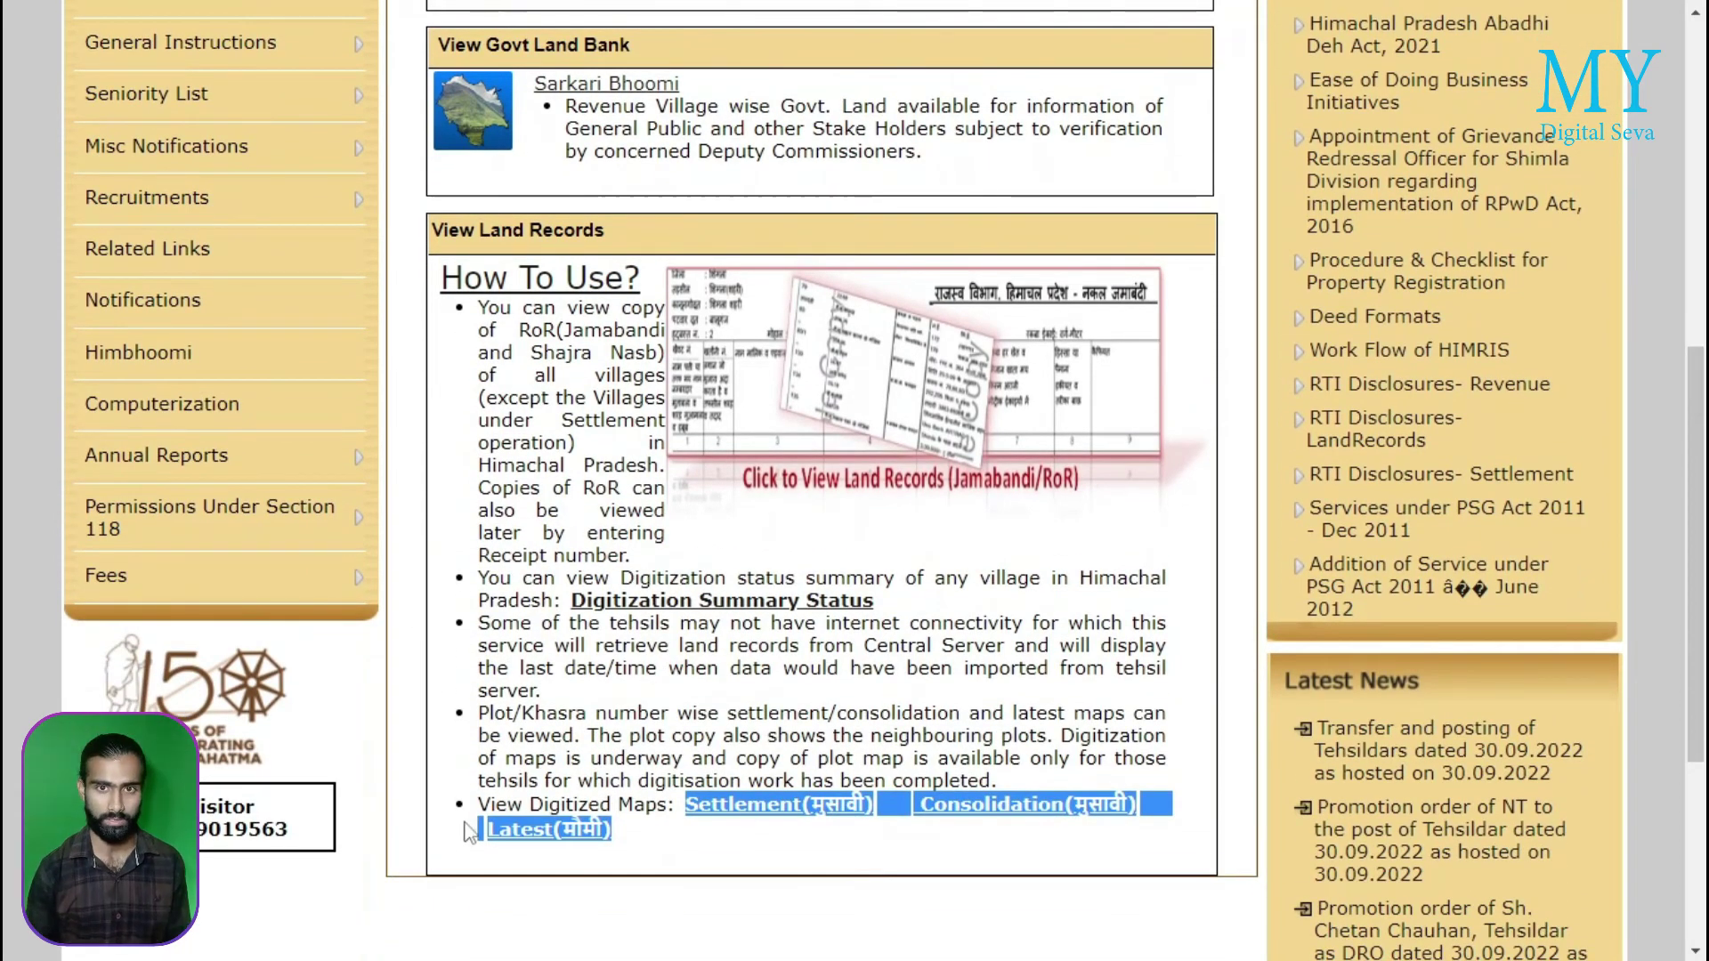
pyautogui.click(546, 872)
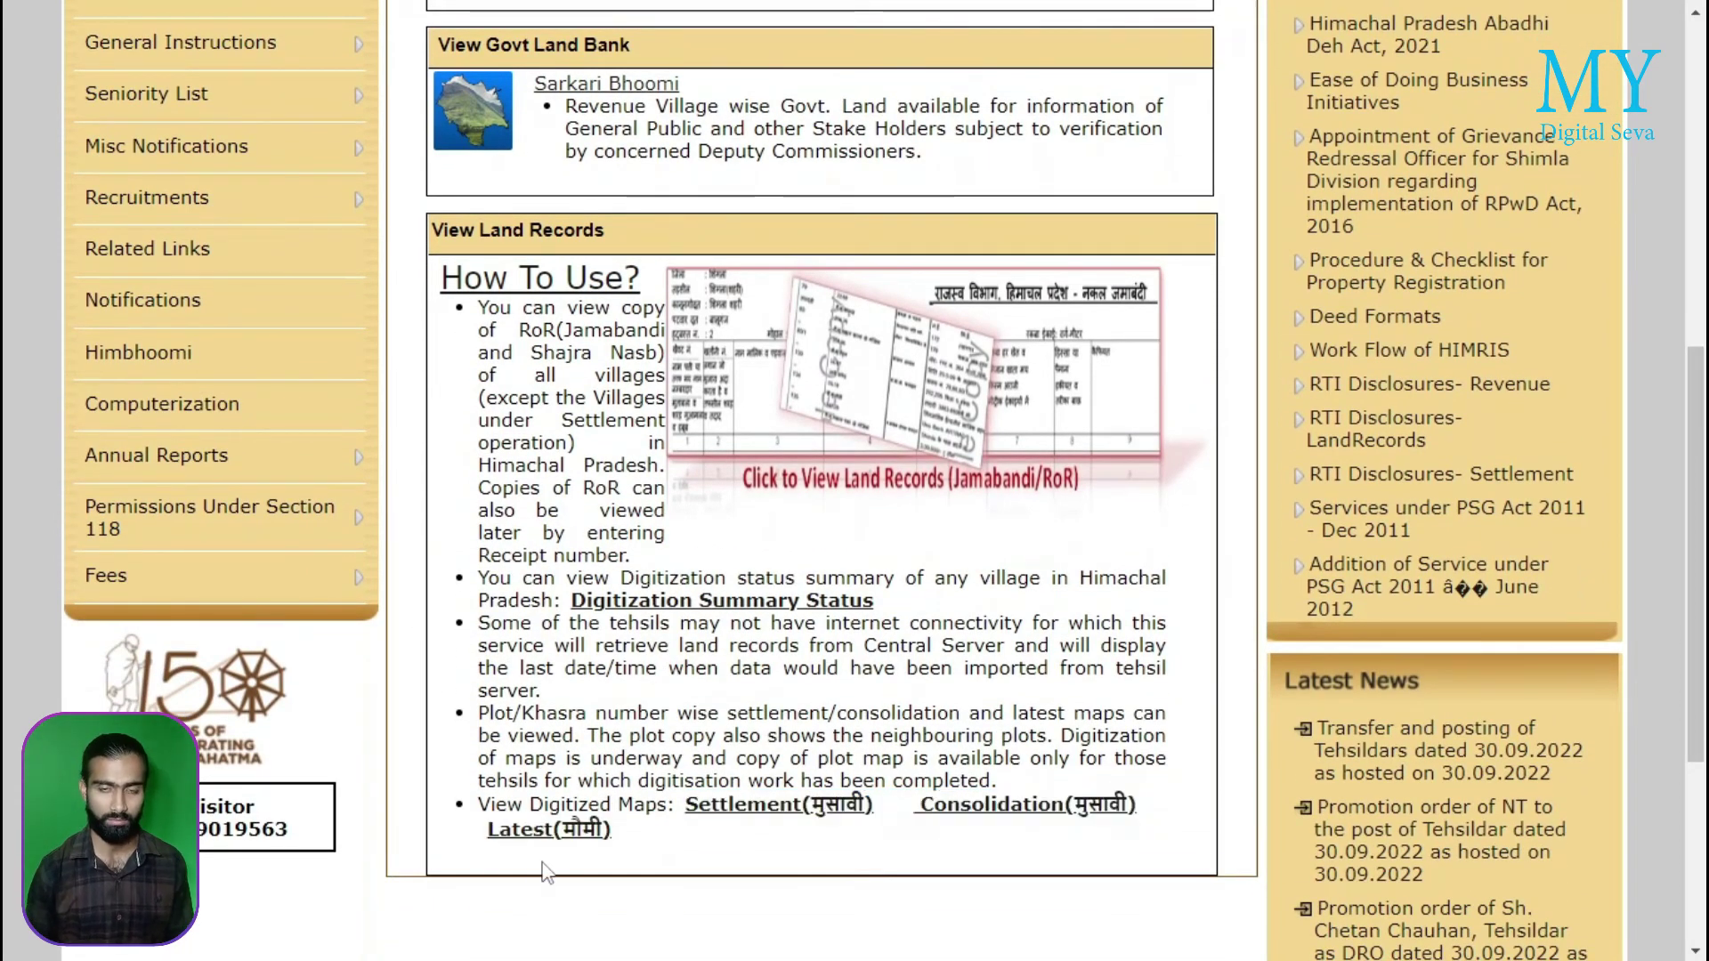
pyautogui.moveTo(465, 849); pyautogui.dragTo(614, 852)
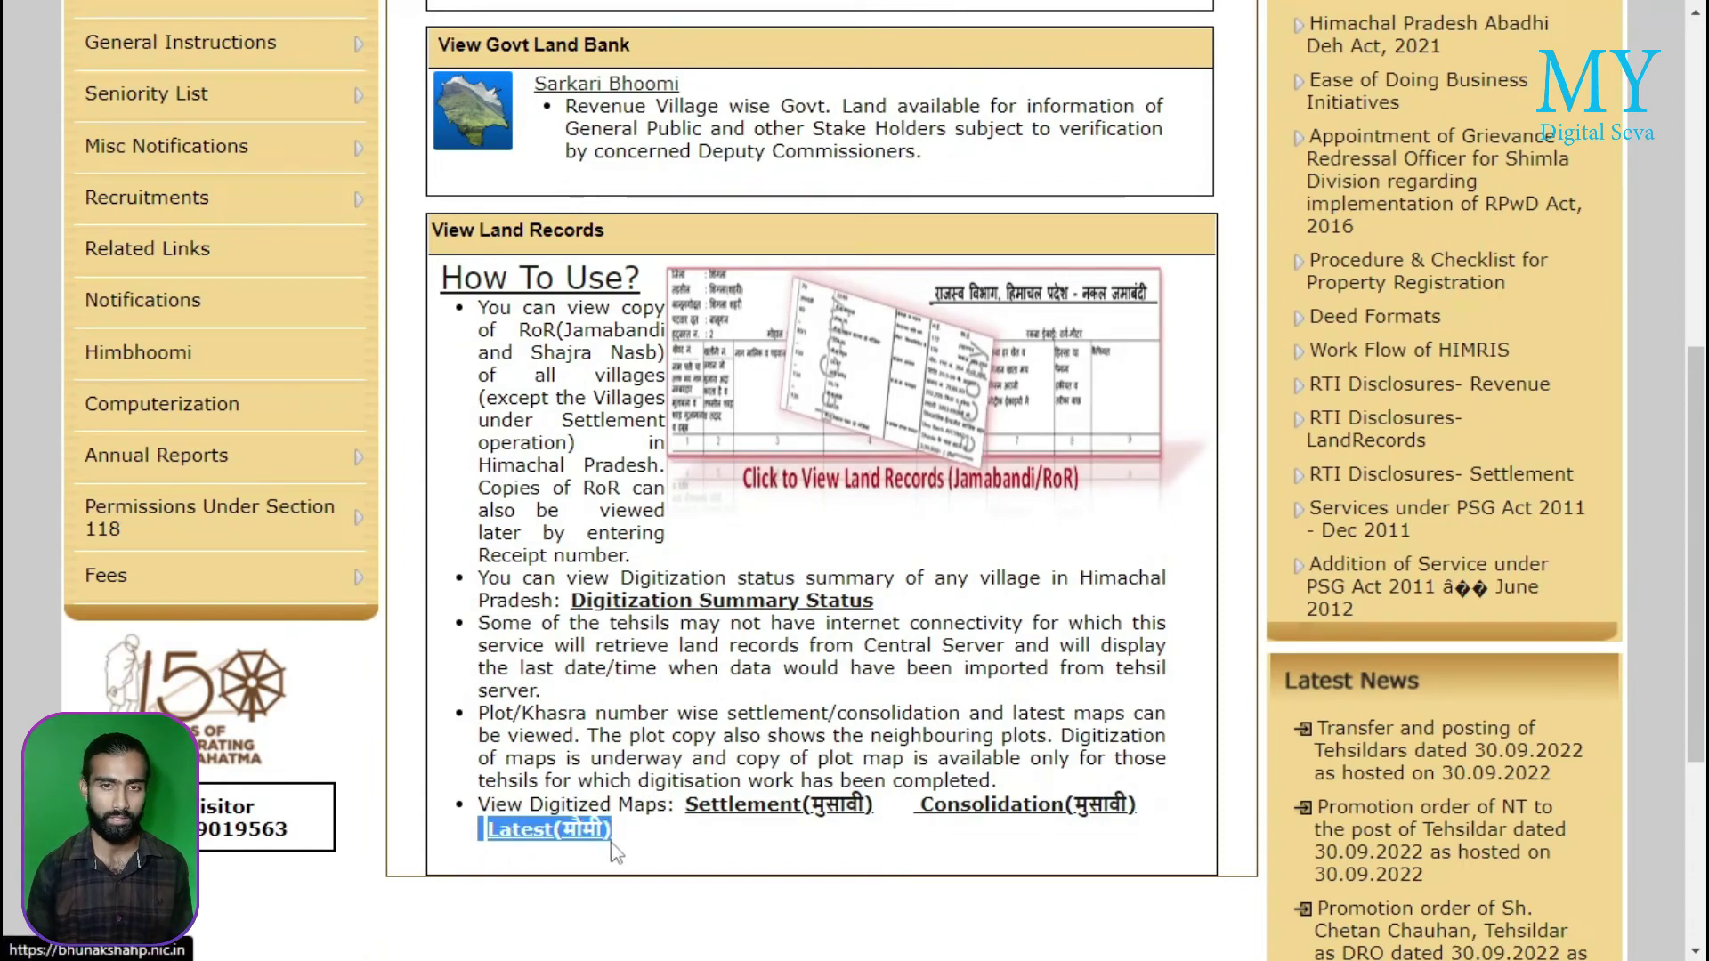
pyautogui.click(540, 847)
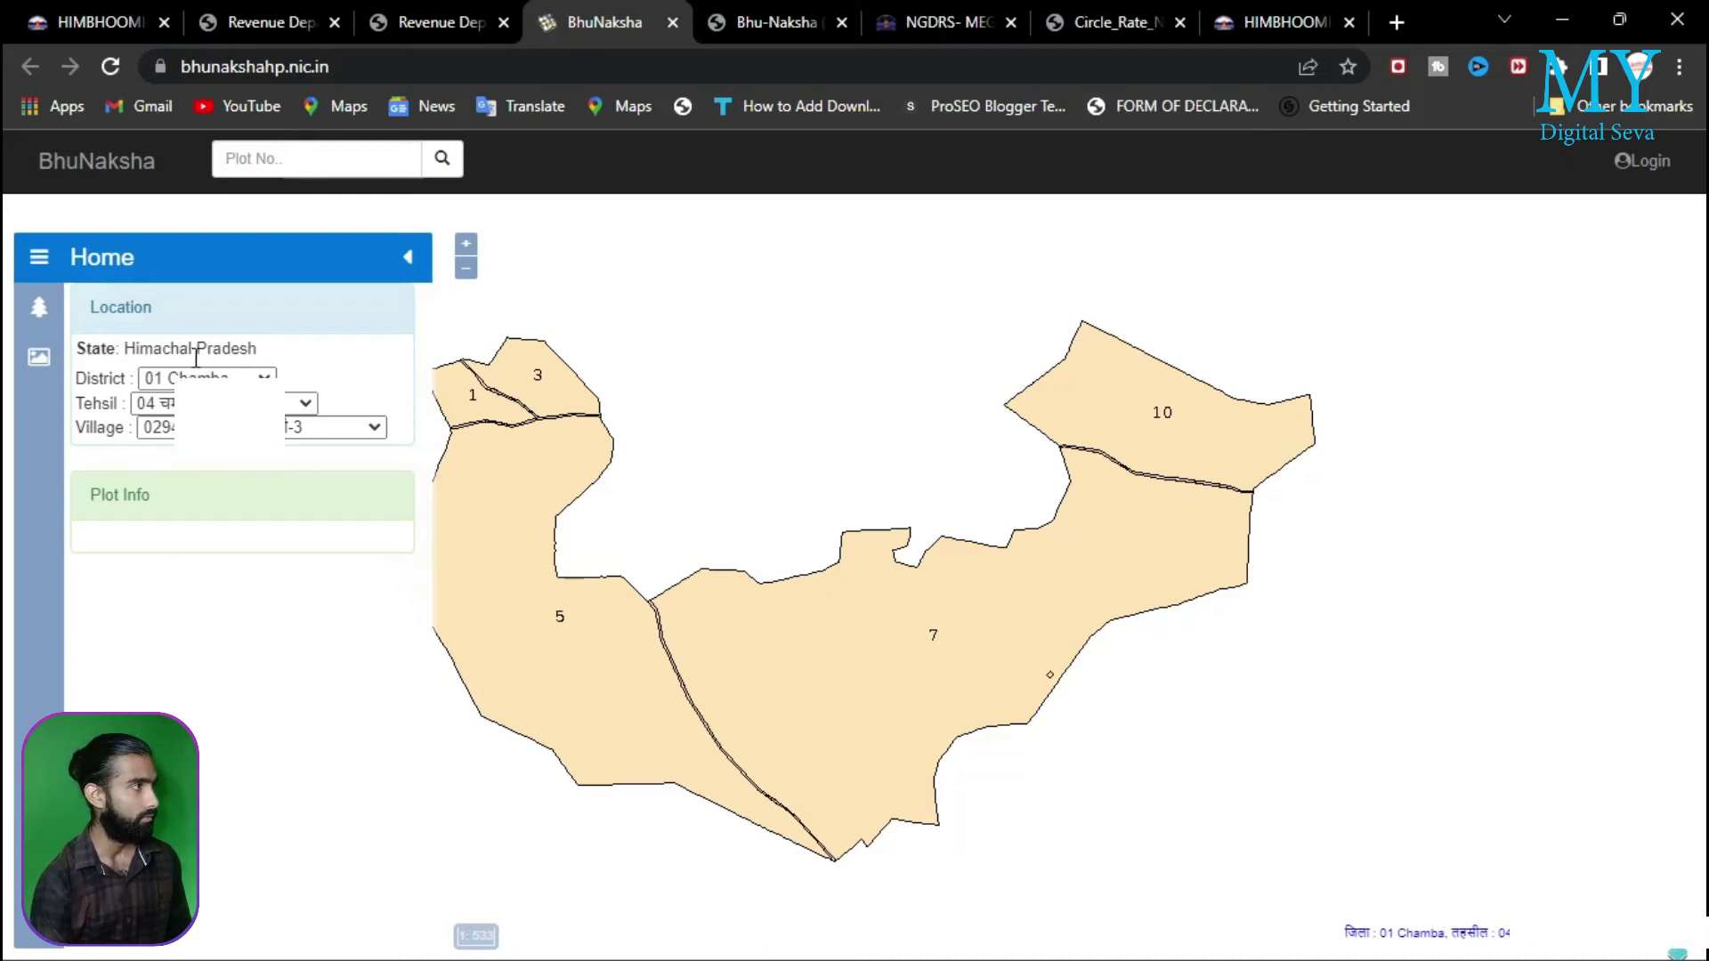
# Load a village plot map in district 02 Kangra, tehsil 12 देहरा गोपीपुर, by choosing the required village
pyautogui.click(147, 381)
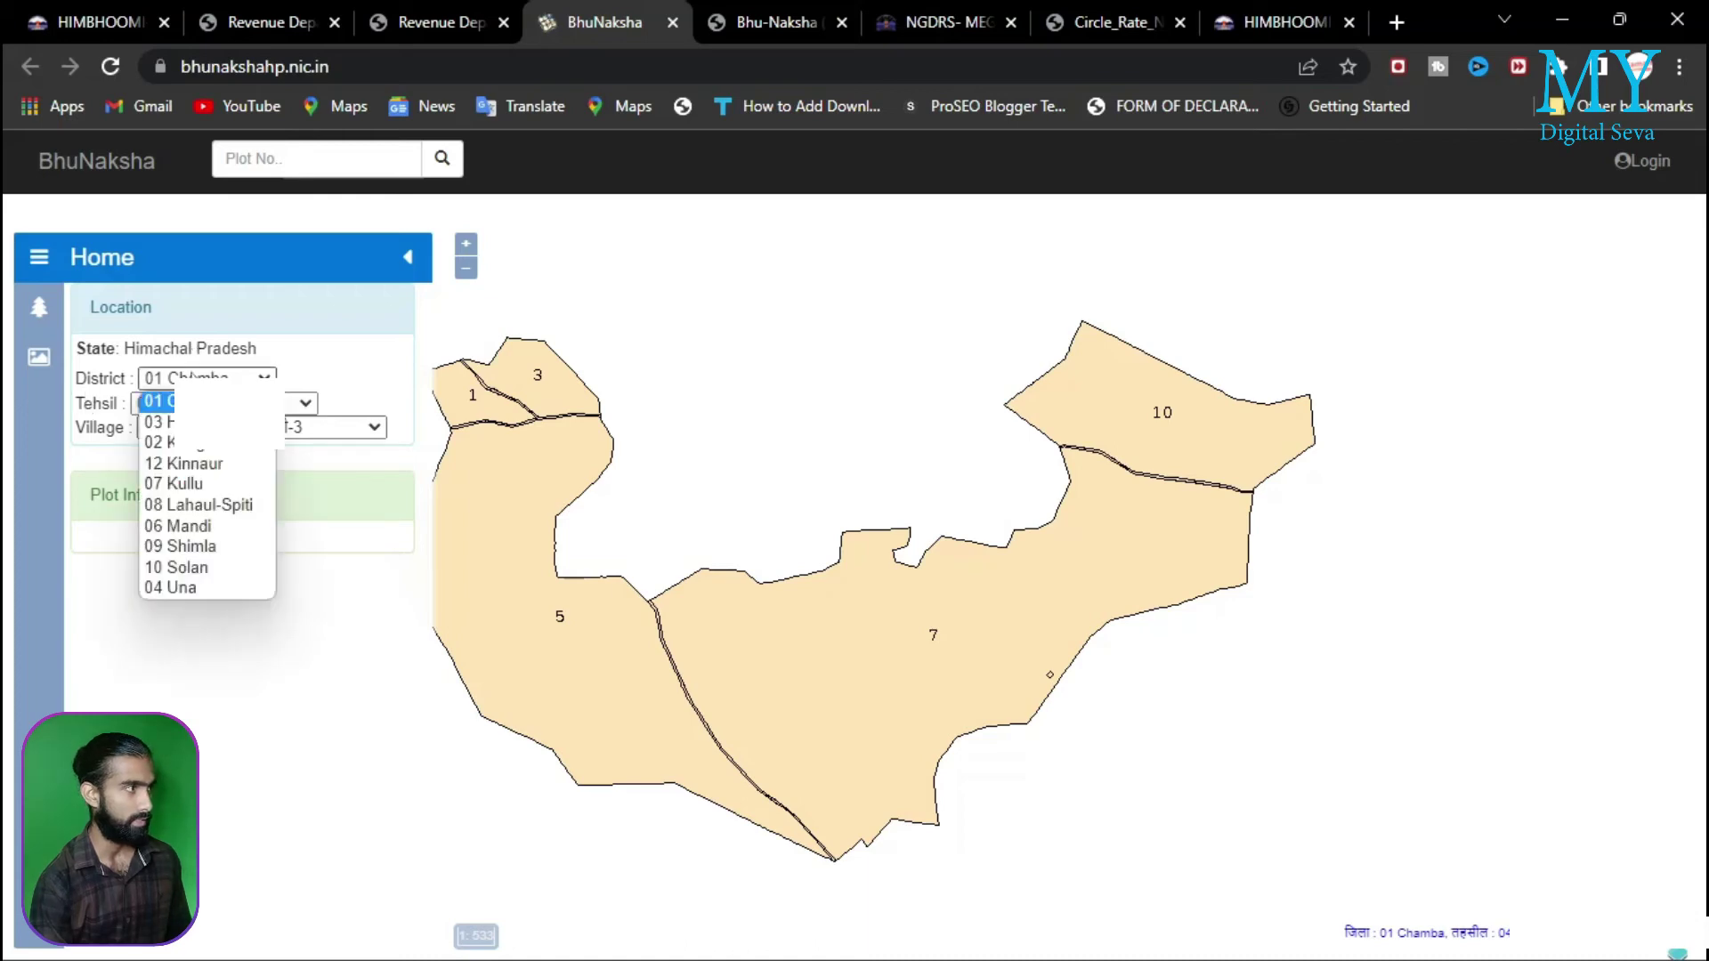
pyautogui.click(211, 445)
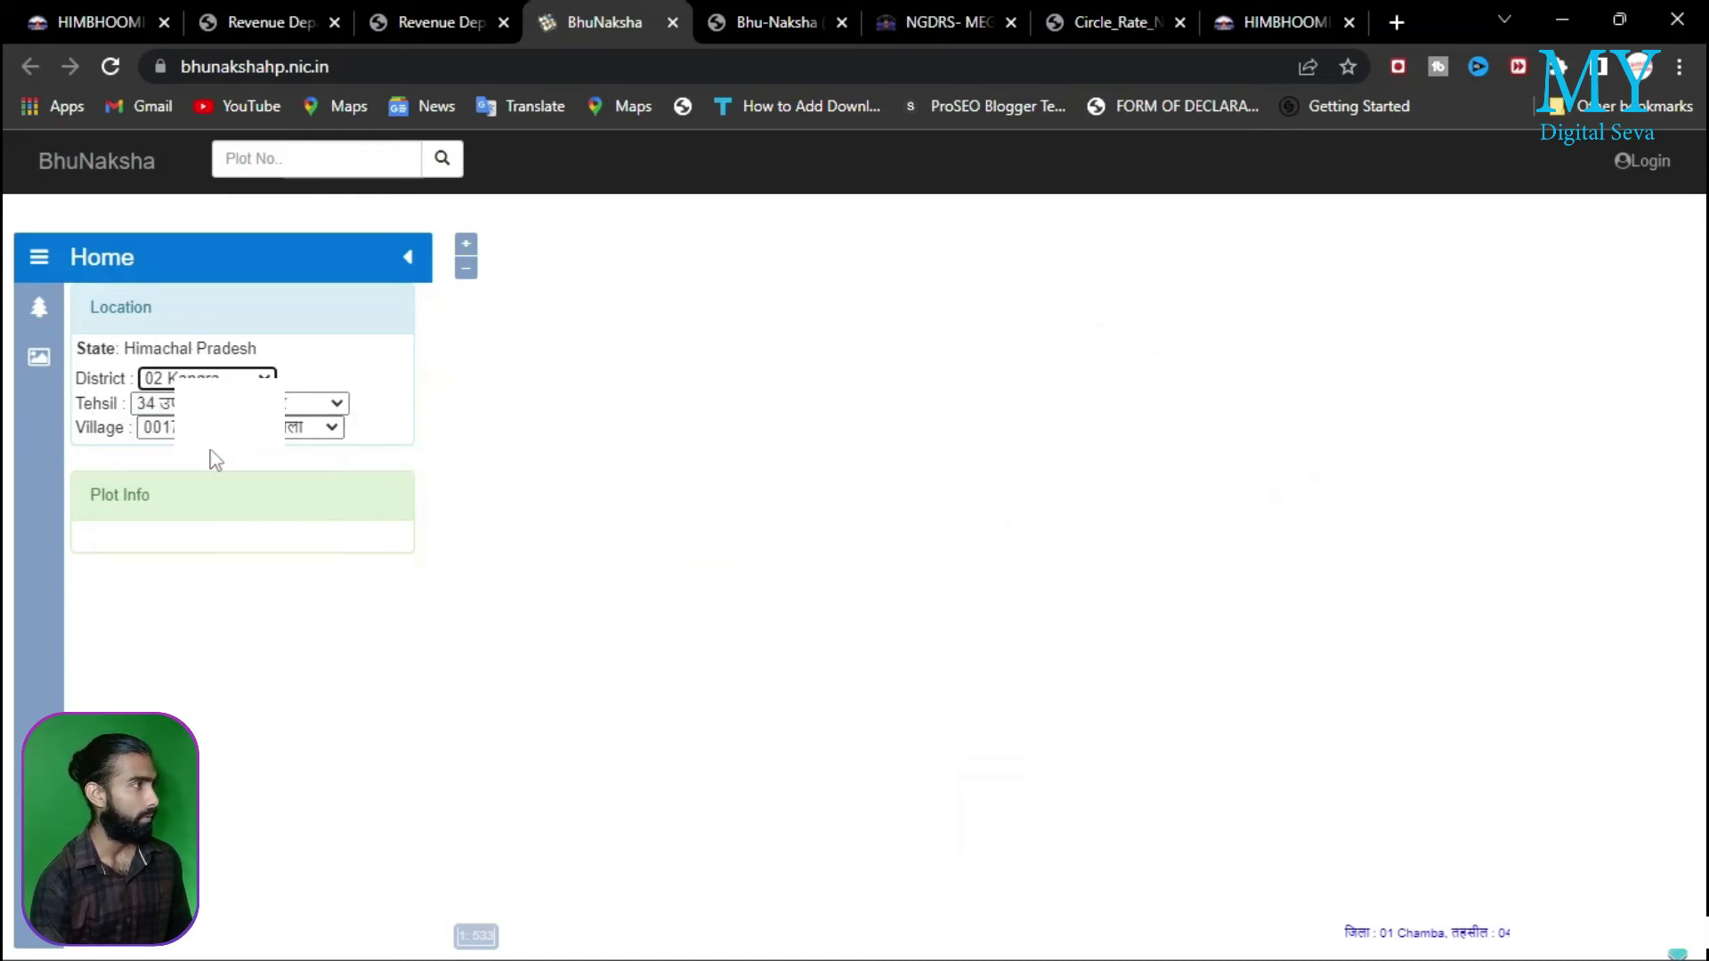
pyautogui.click(312, 404)
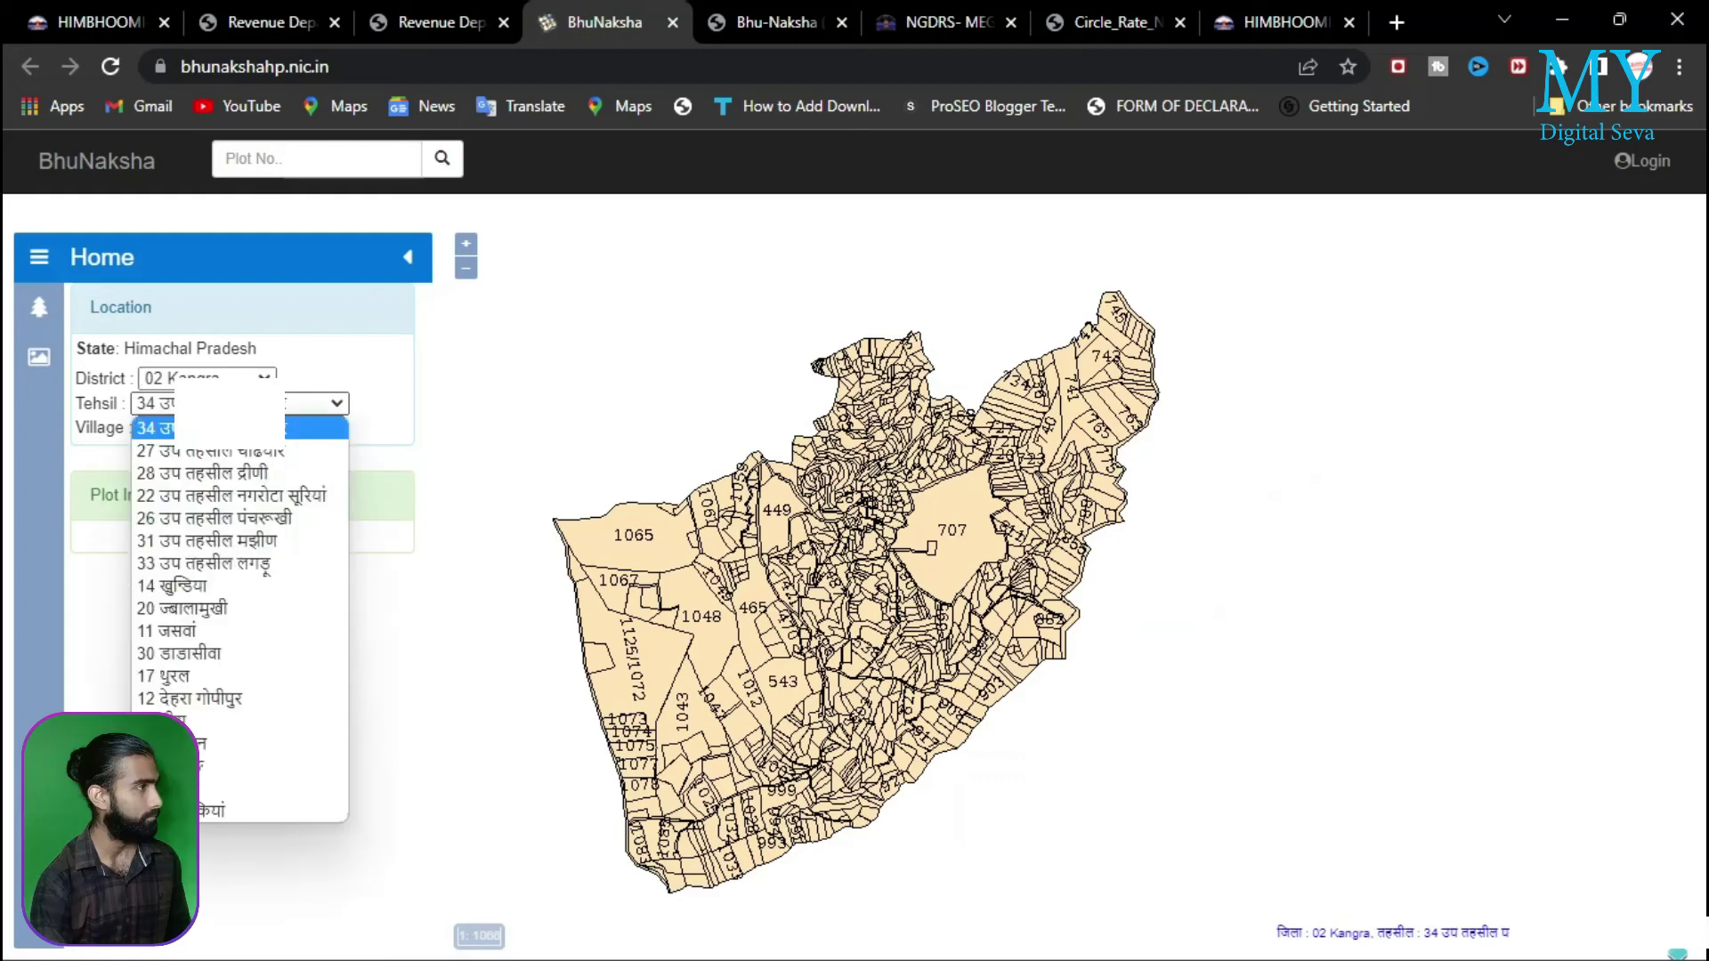
pyautogui.click(255, 703)
pyautogui.click(233, 445)
pyautogui.scroll(-5, 267, 570)
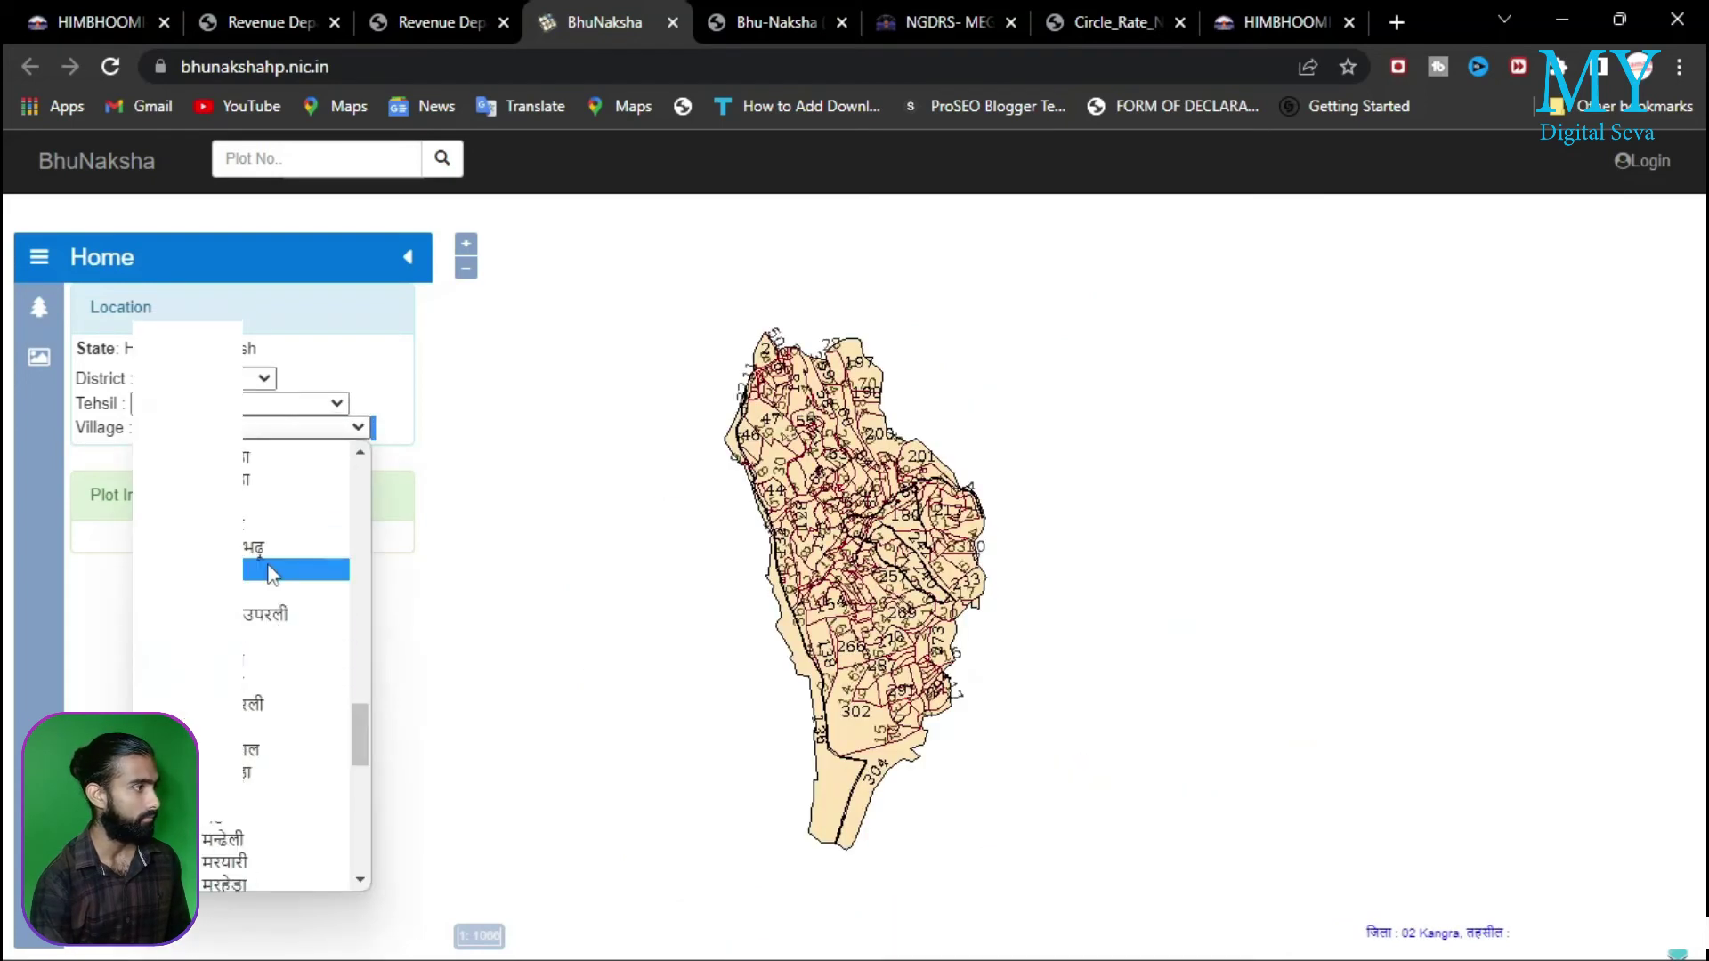
pyautogui.click(270, 592)
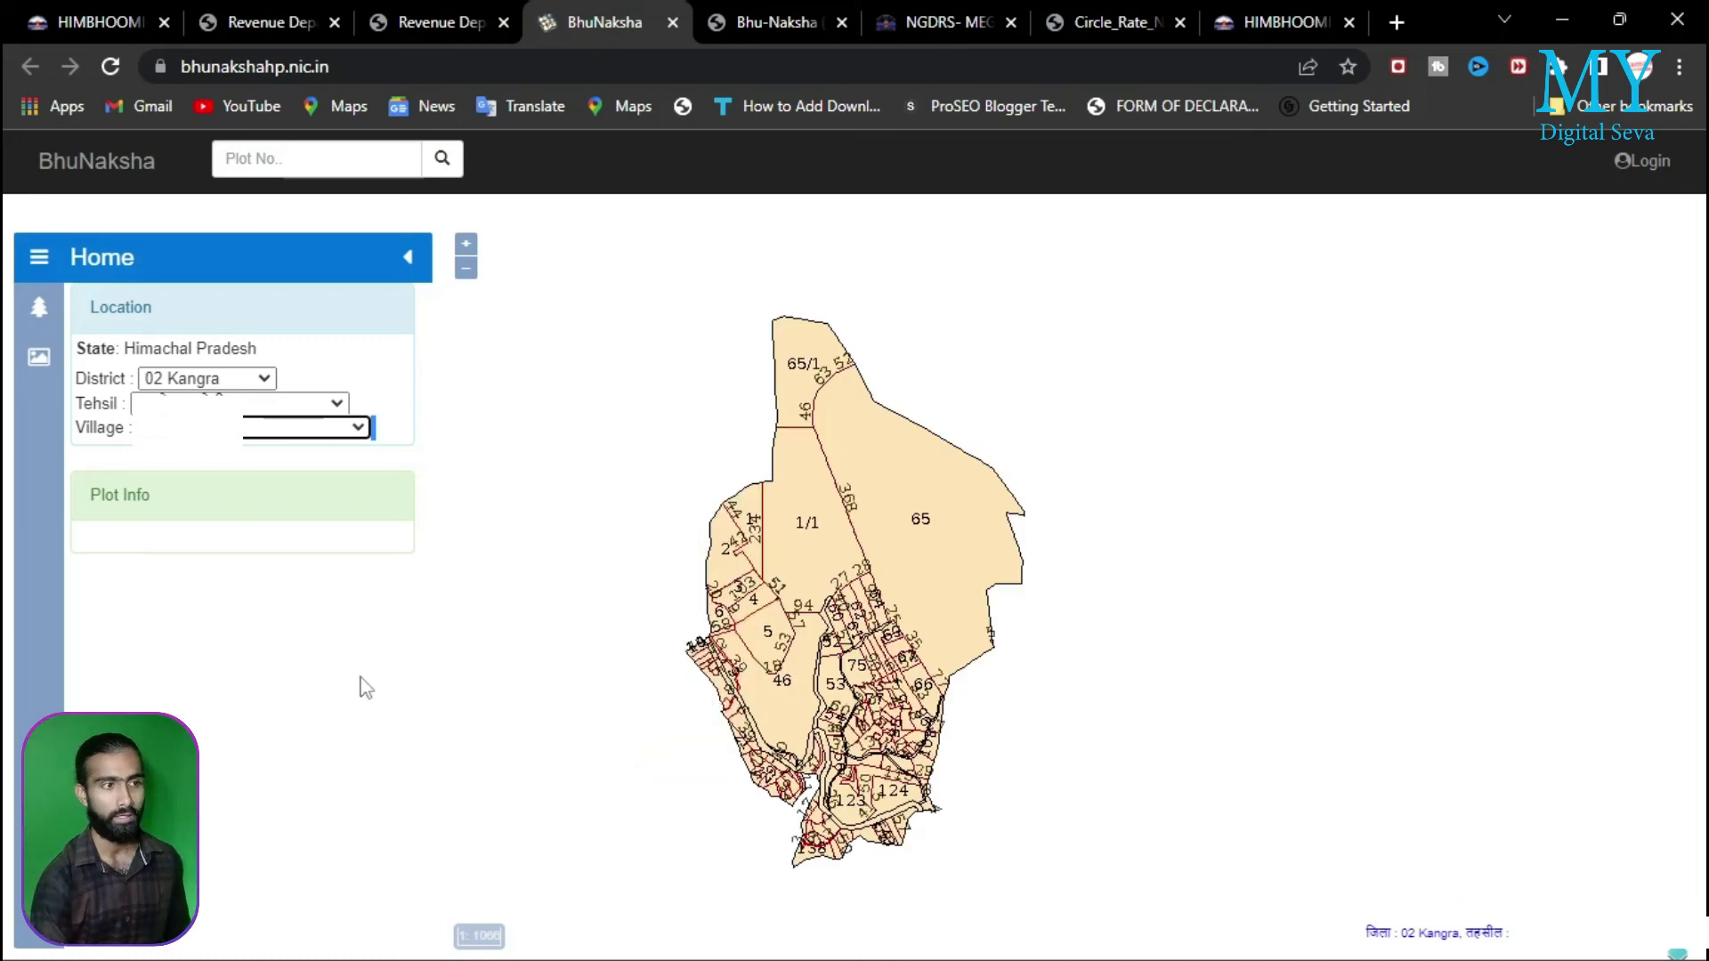
# Search the selected village's map for plot number 21
pyautogui.scroll(1, 760, 670)
pyautogui.moveTo(760, 669); pyautogui.dragTo(876, 589)
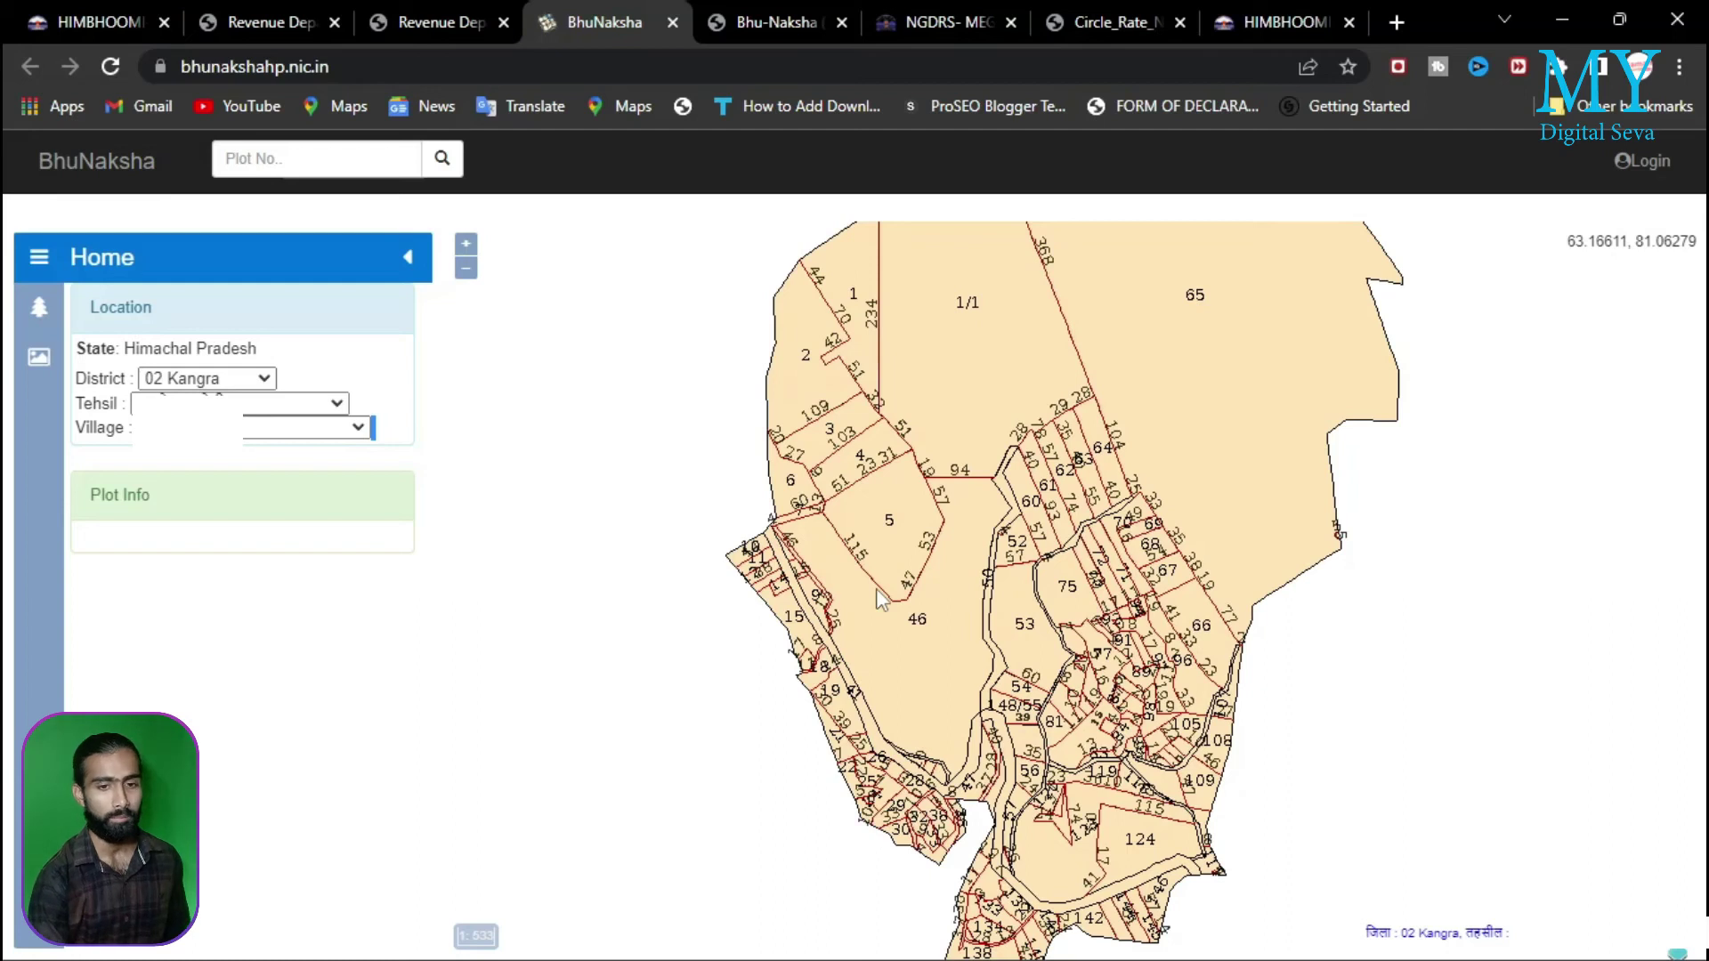
pyautogui.moveTo(134, 957)
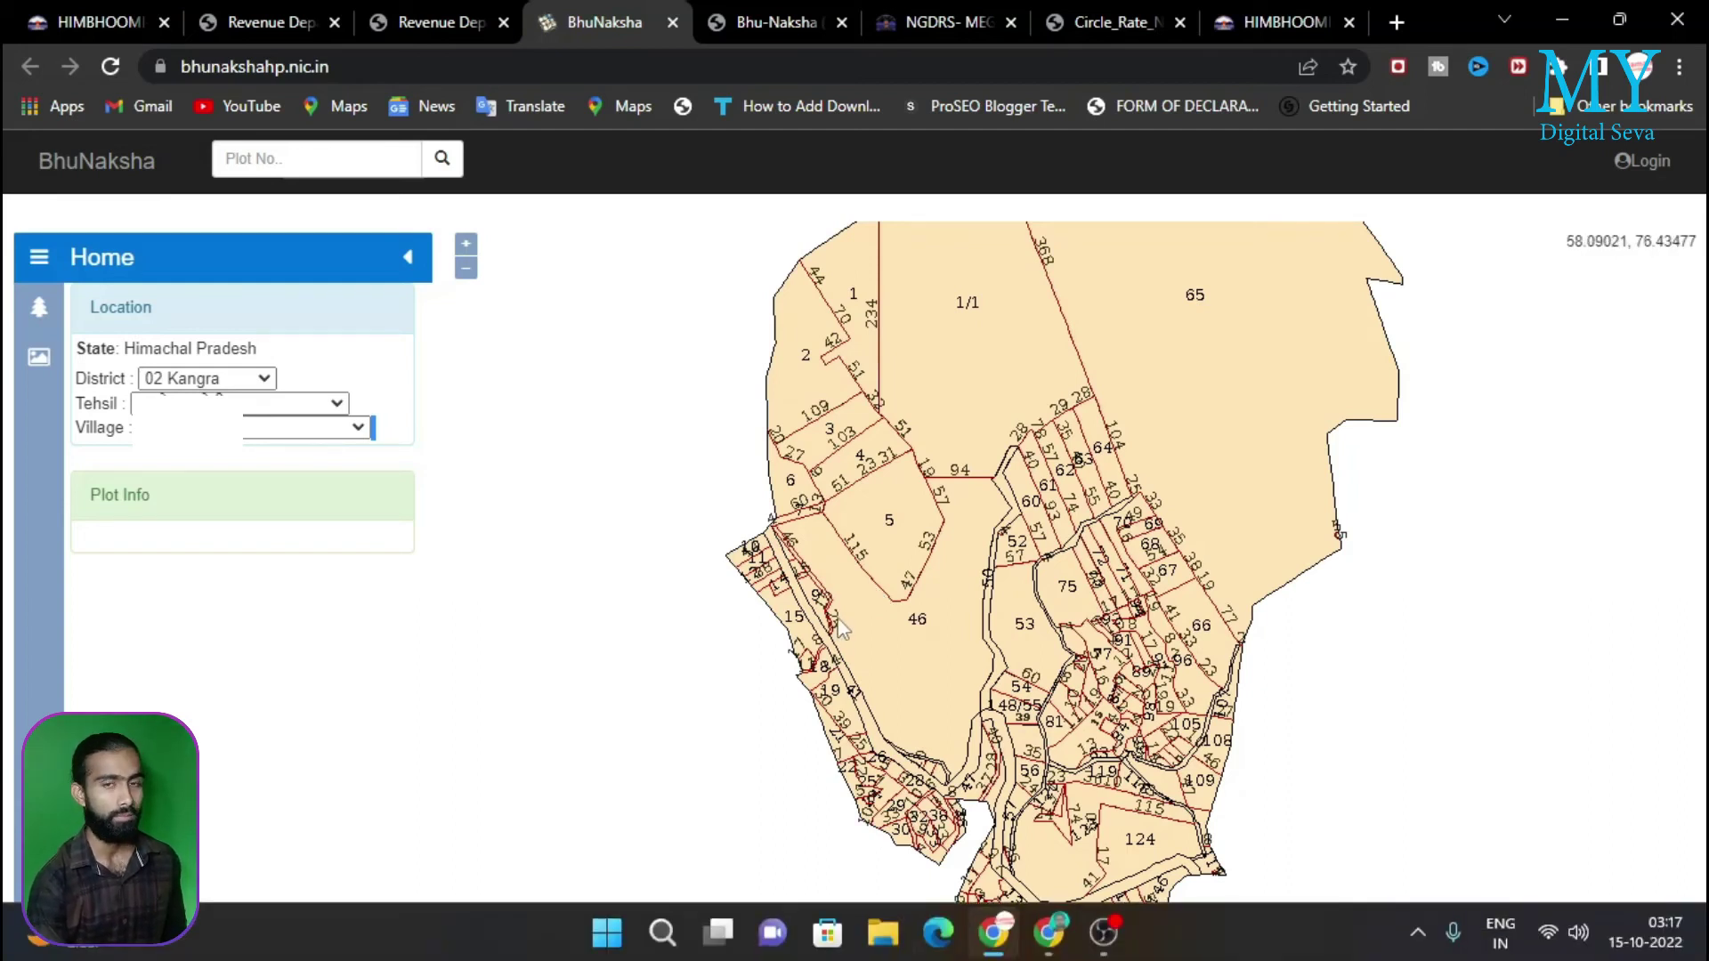
pyautogui.scroll(-1, 885, 636)
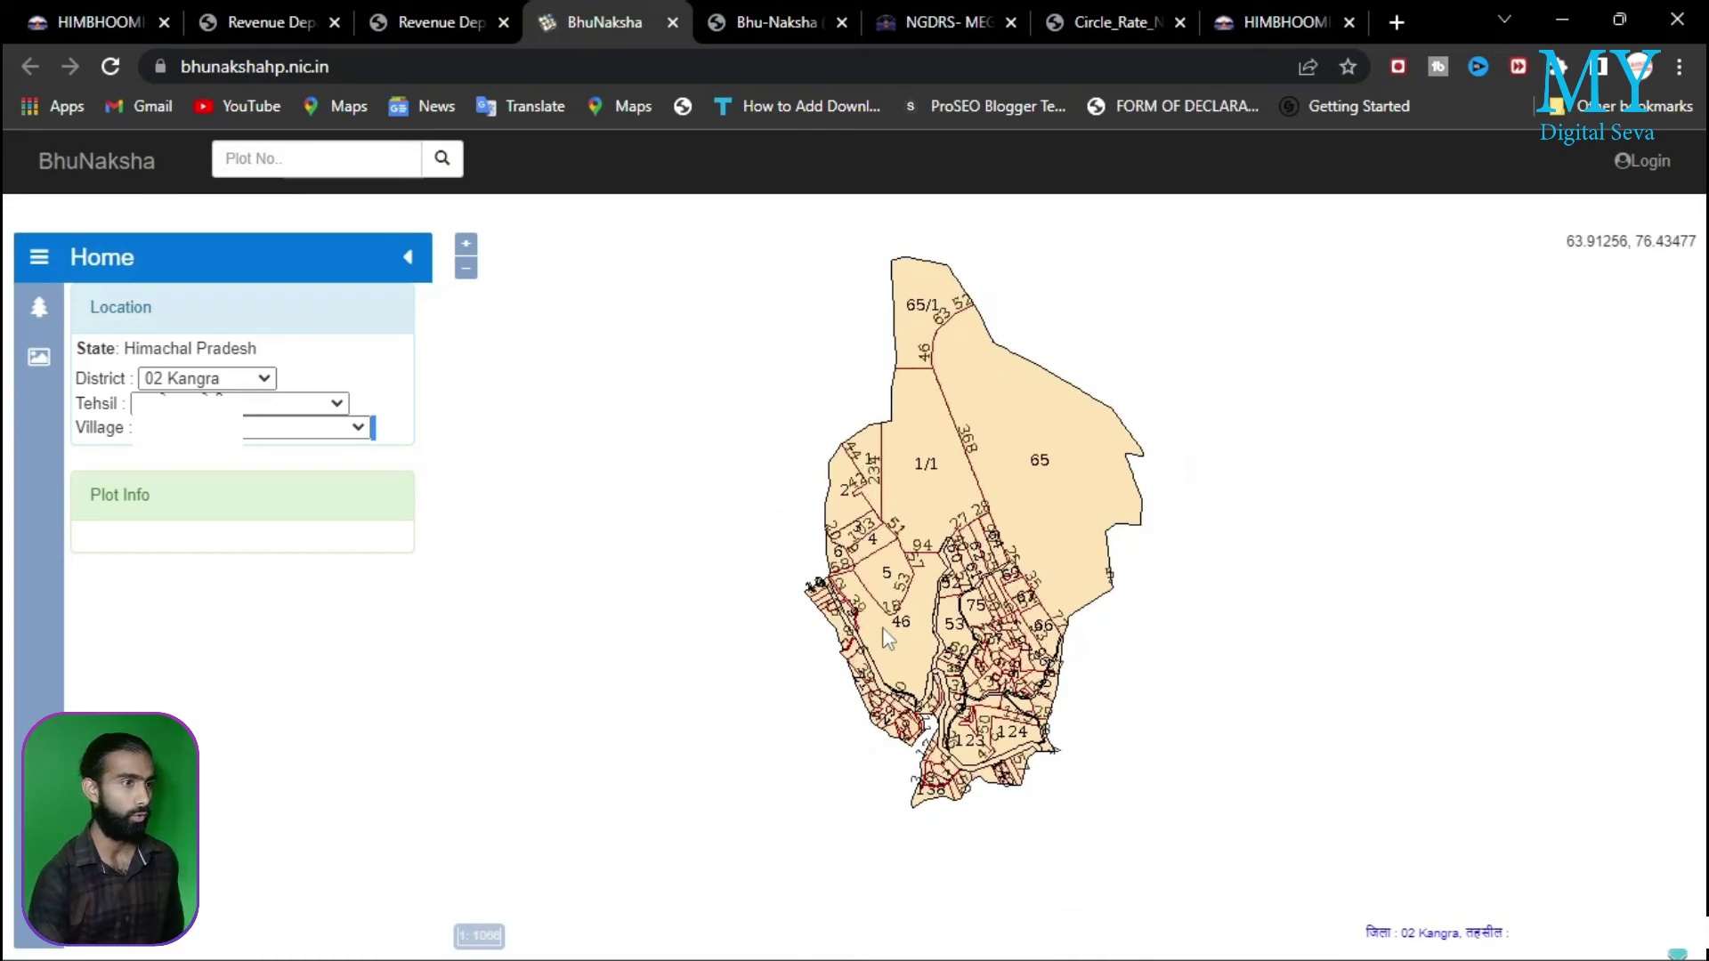
pyautogui.scroll(2, 886, 637)
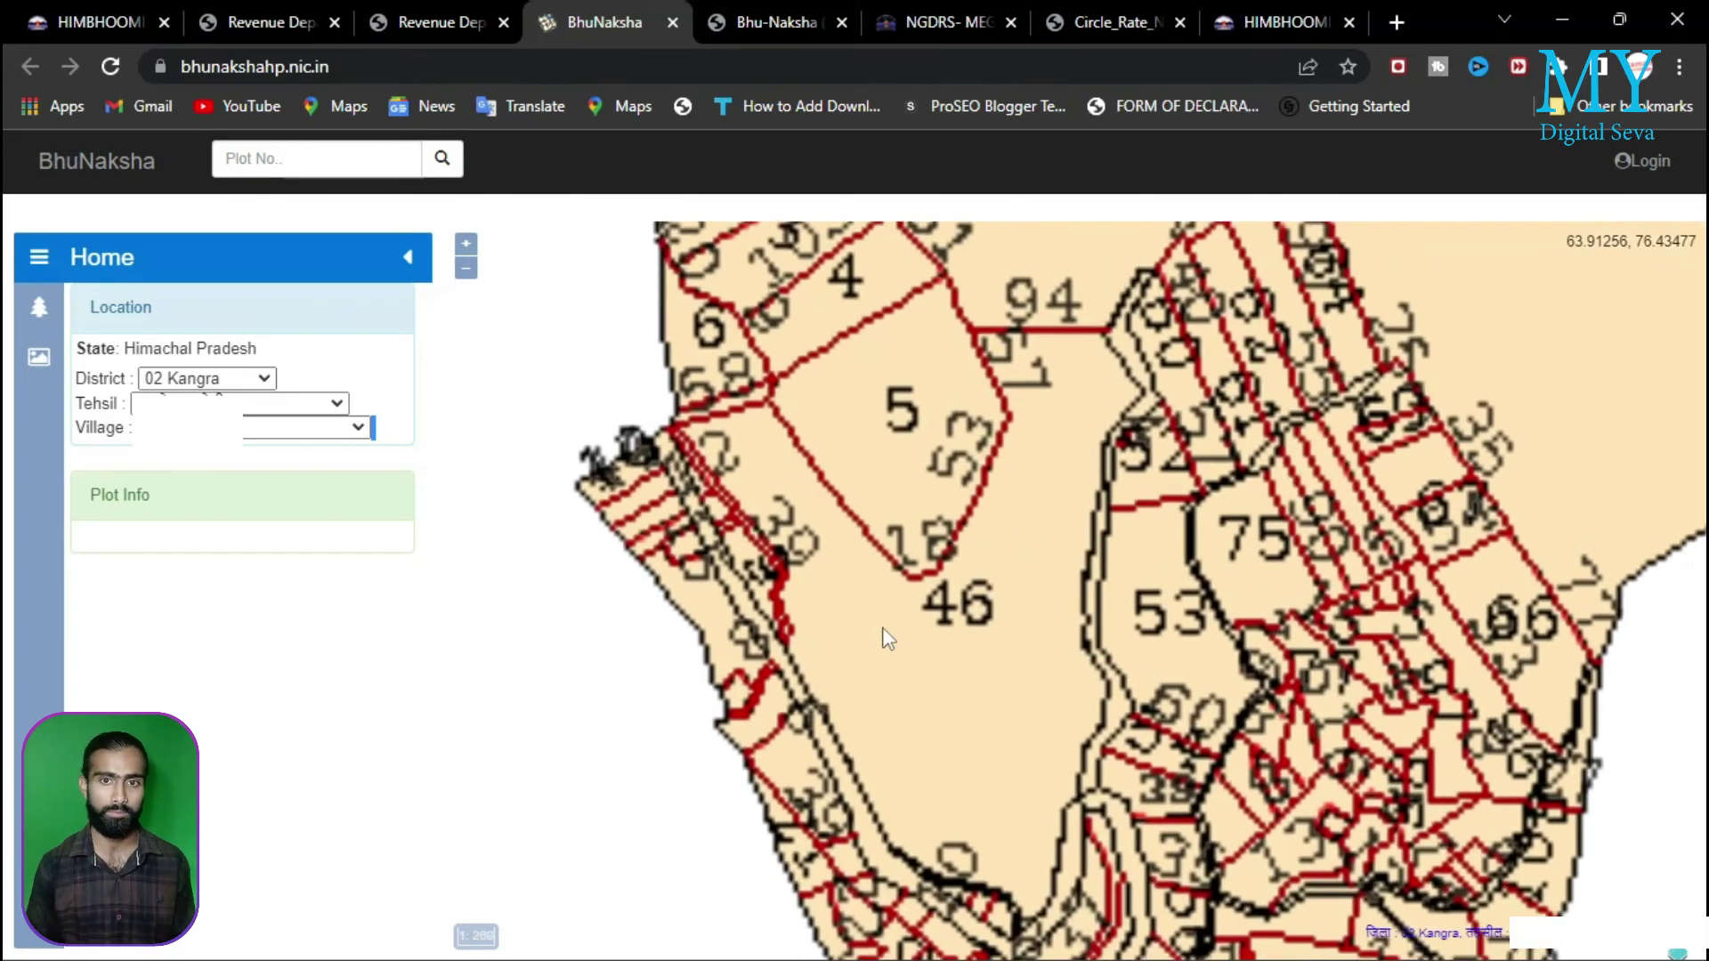
pyautogui.click(246, 257)
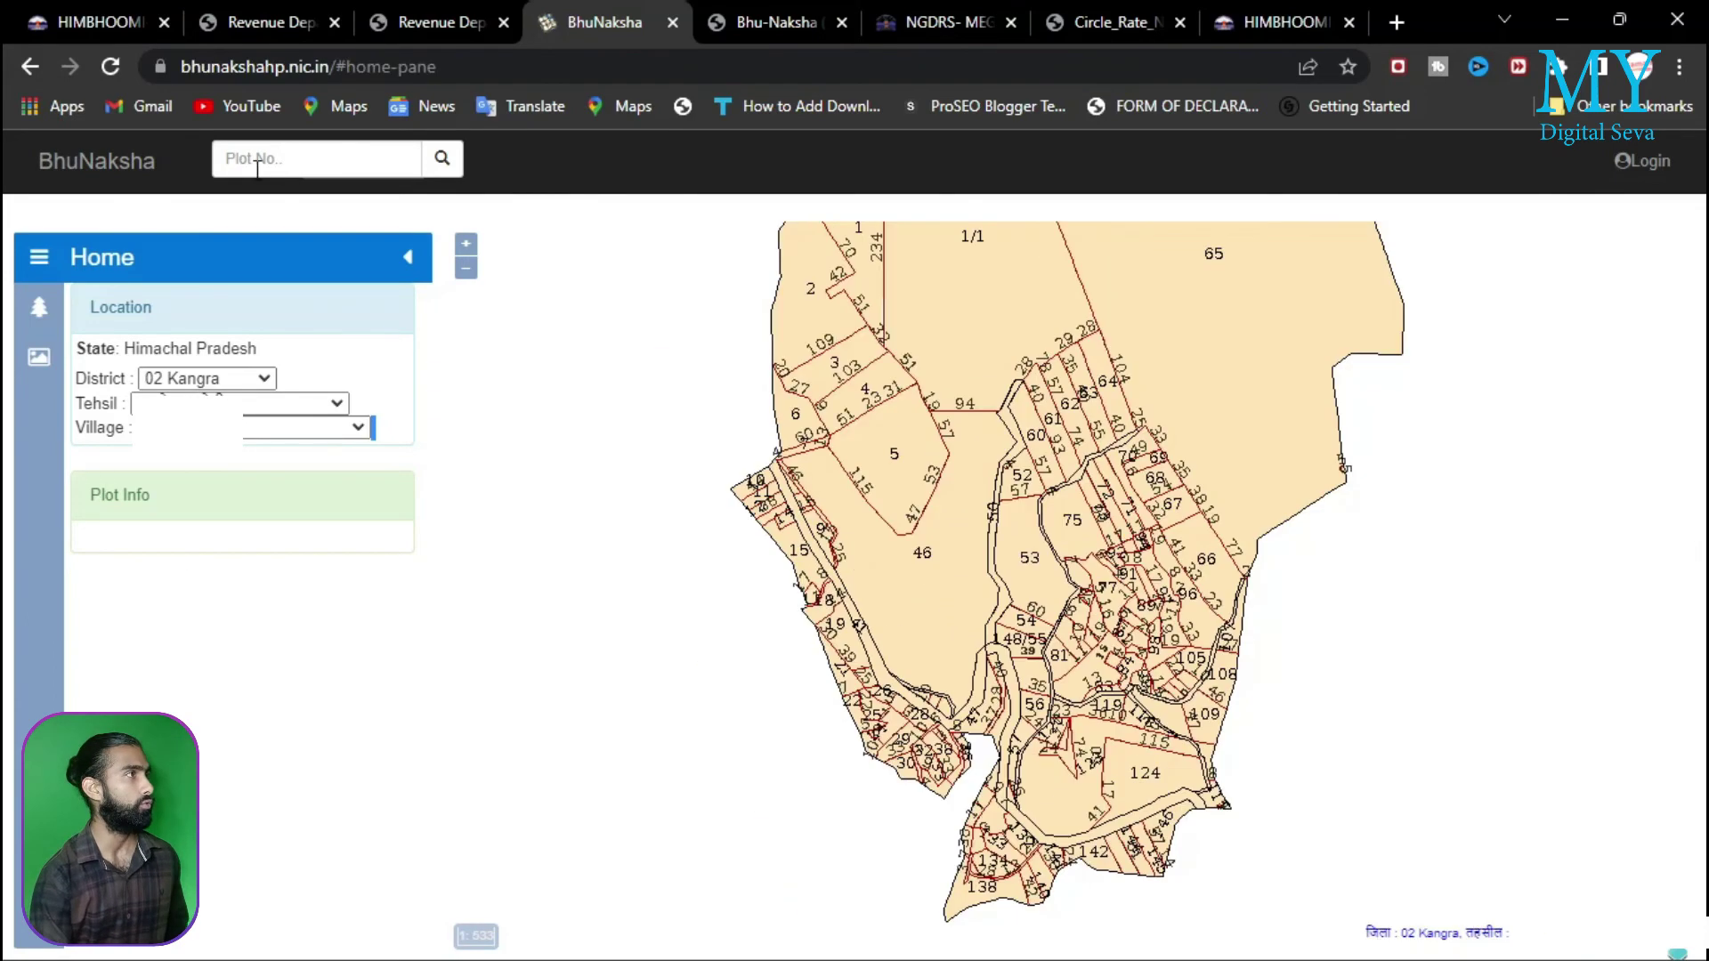
pyautogui.click(253, 161)
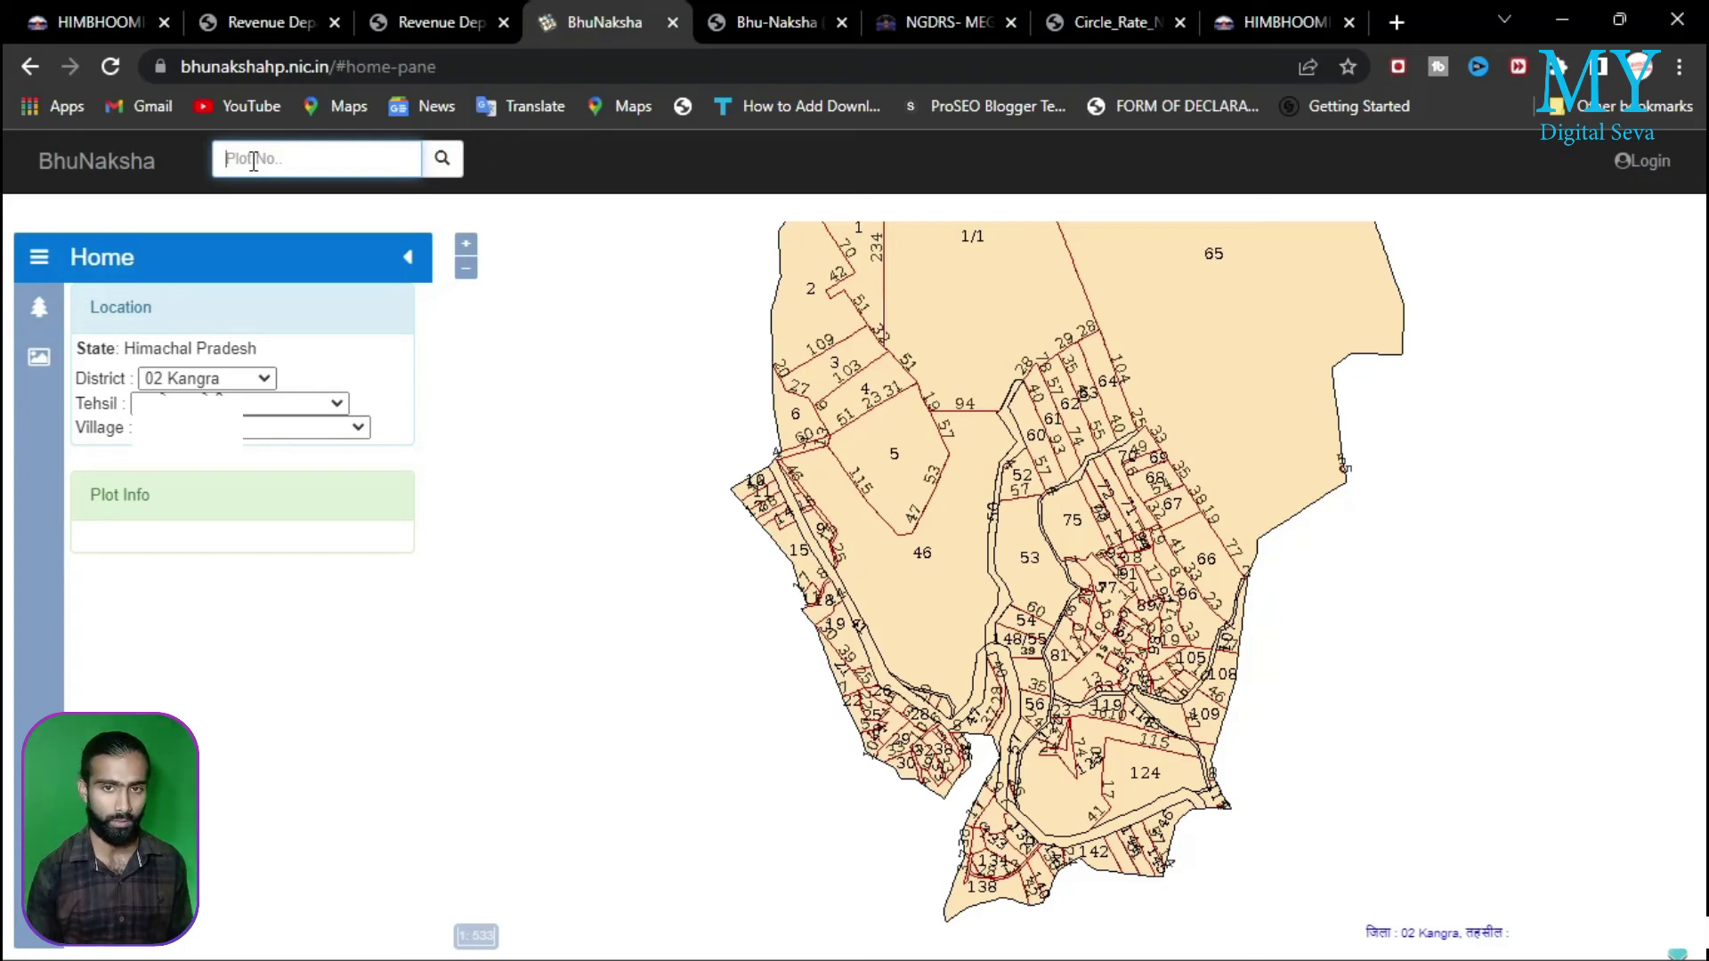
pyautogui.write('21')
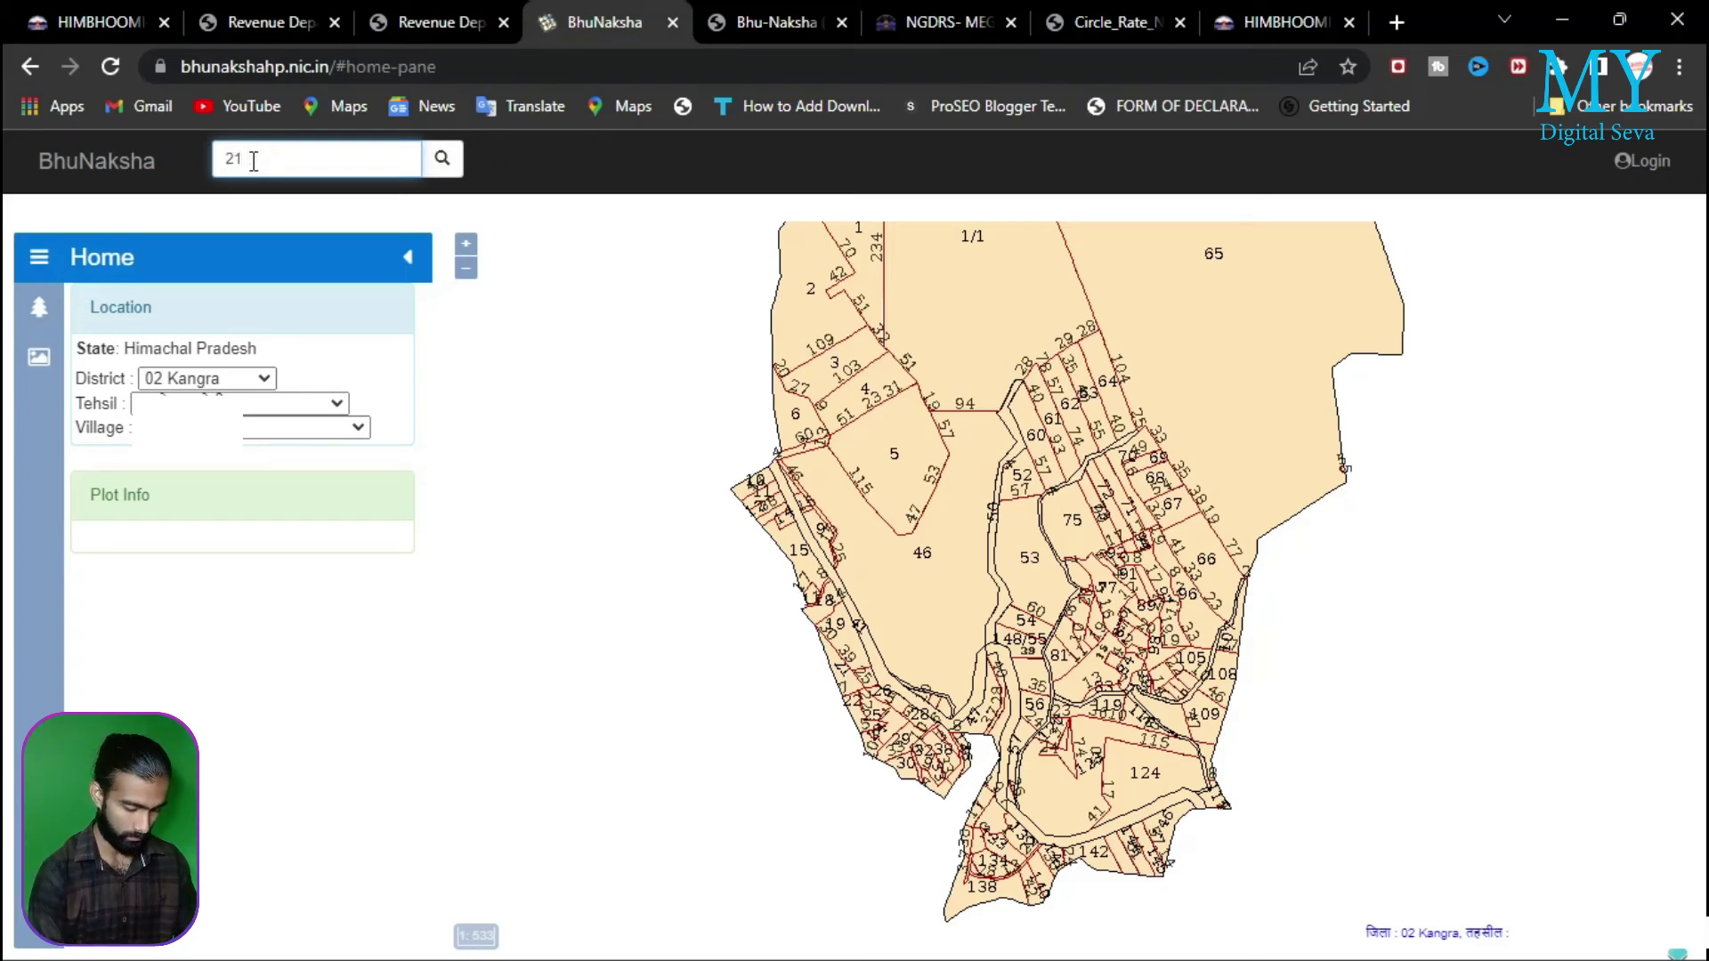
pyautogui.click(457, 174)
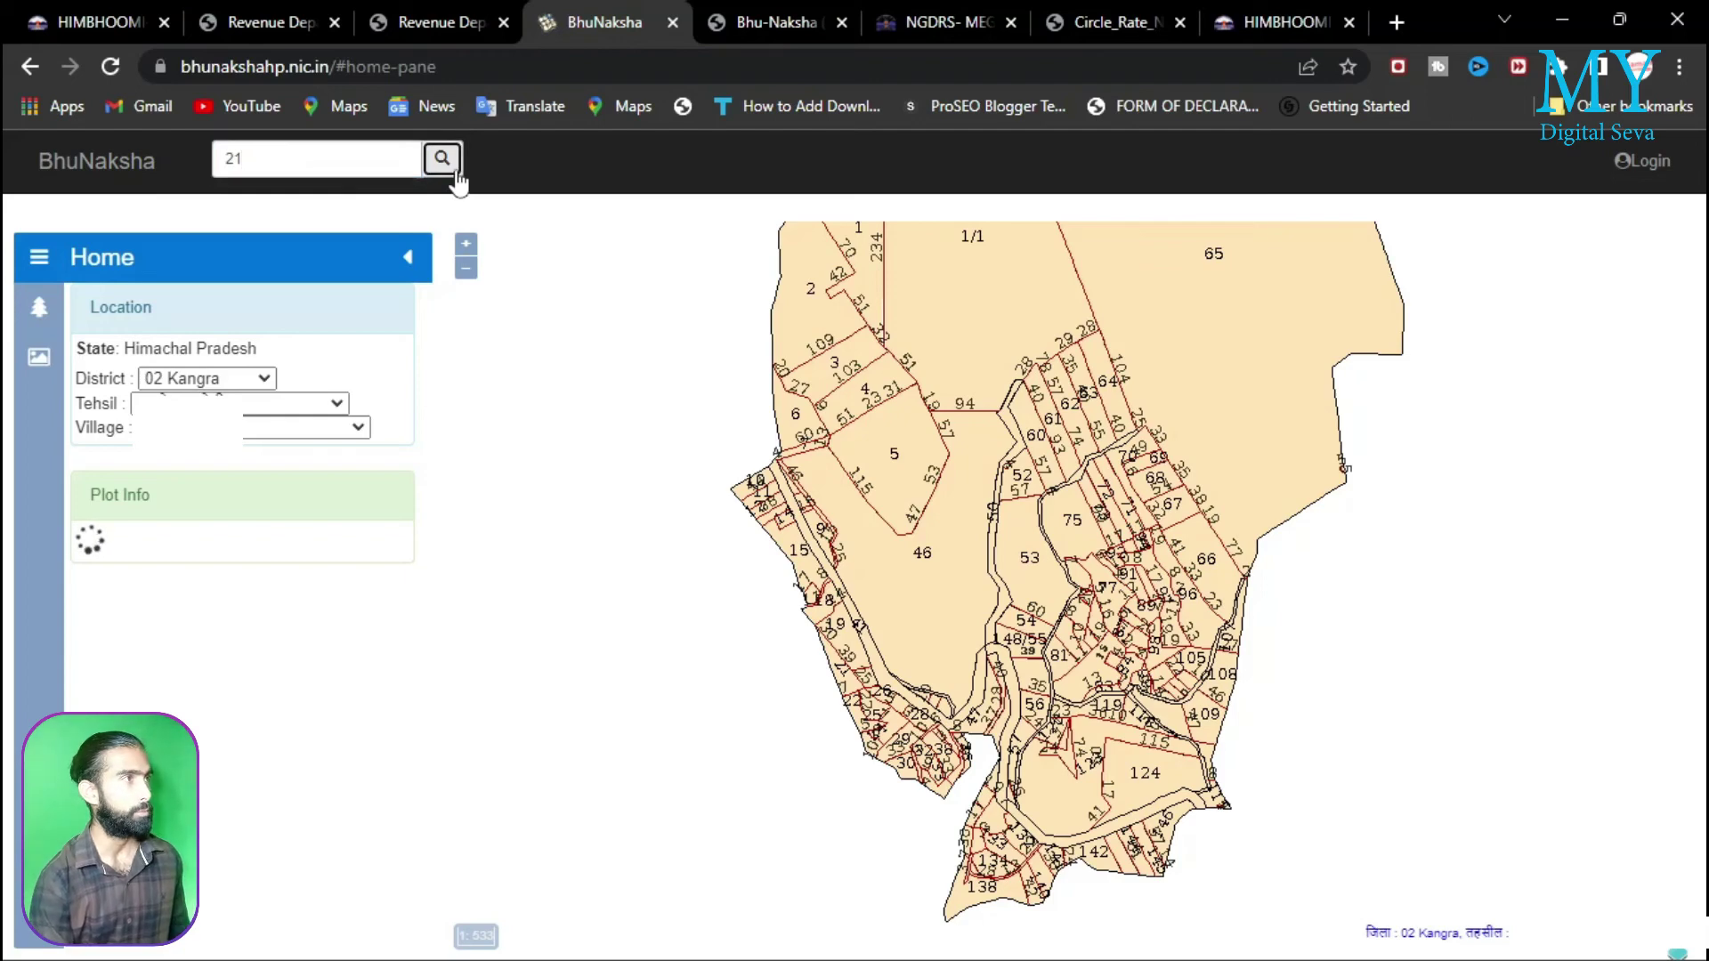